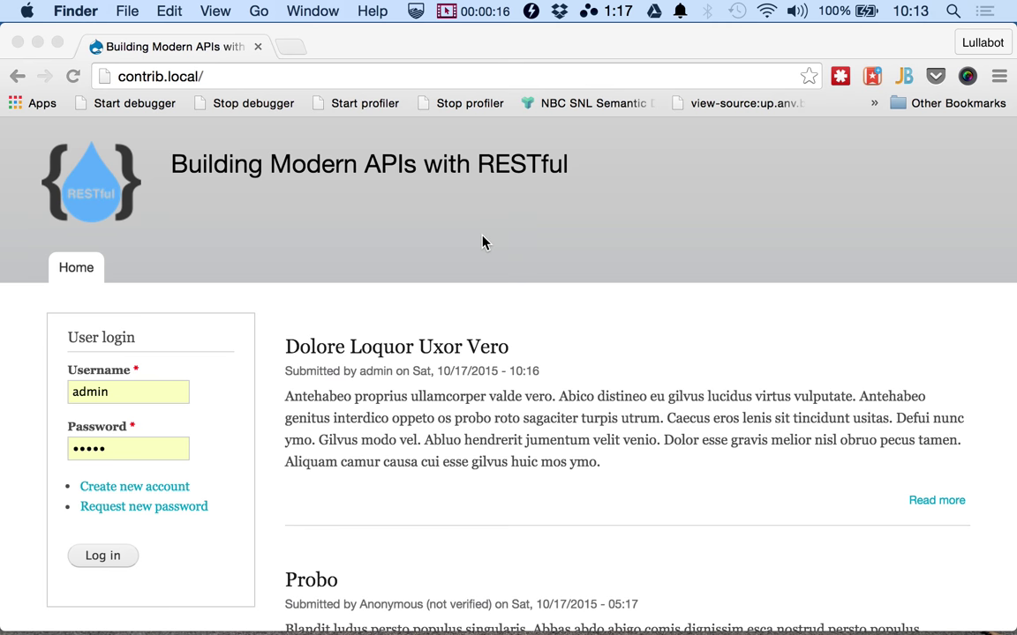
# - In Postman, delete &XDEBUG_SESSION_START=PHPSTORM from the end of the labels/58 request URL
pyautogui.press('super+Tab')
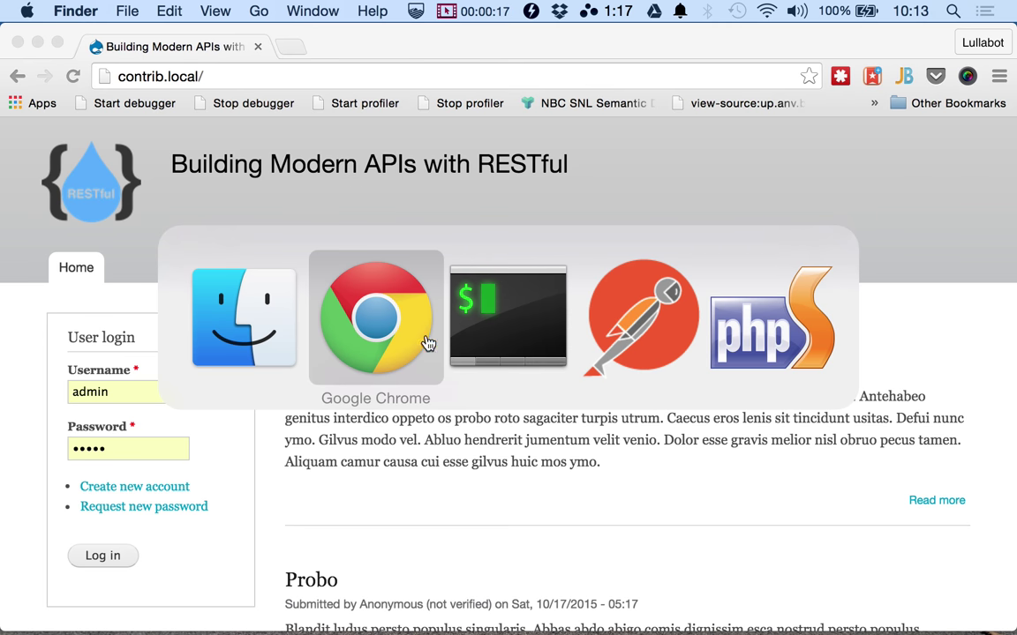
pyautogui.click(664, 319)
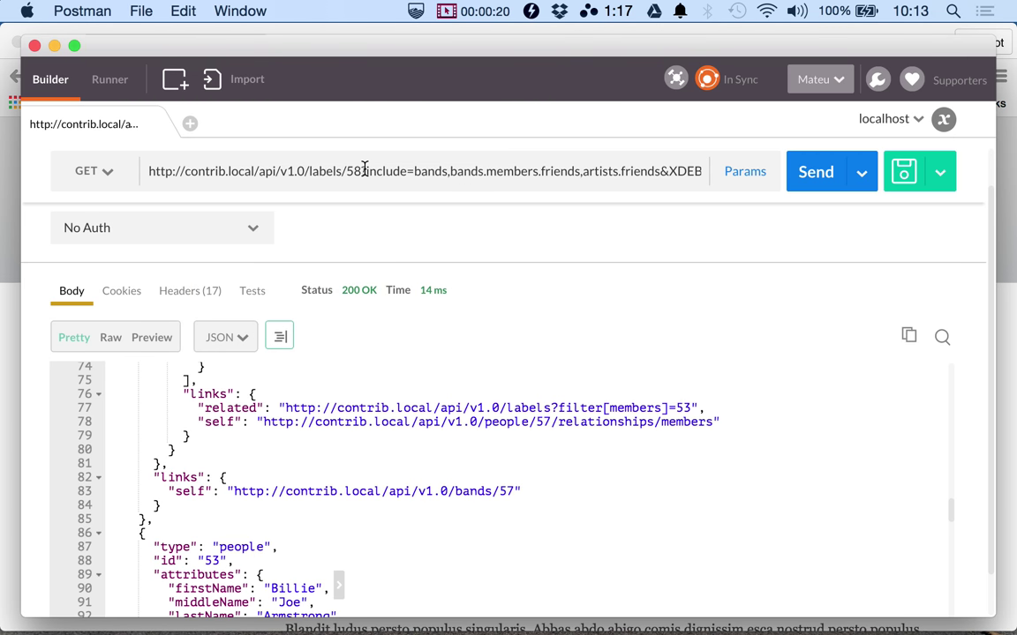
pyautogui.moveTo(361, 171); pyautogui.dragTo(661, 172)
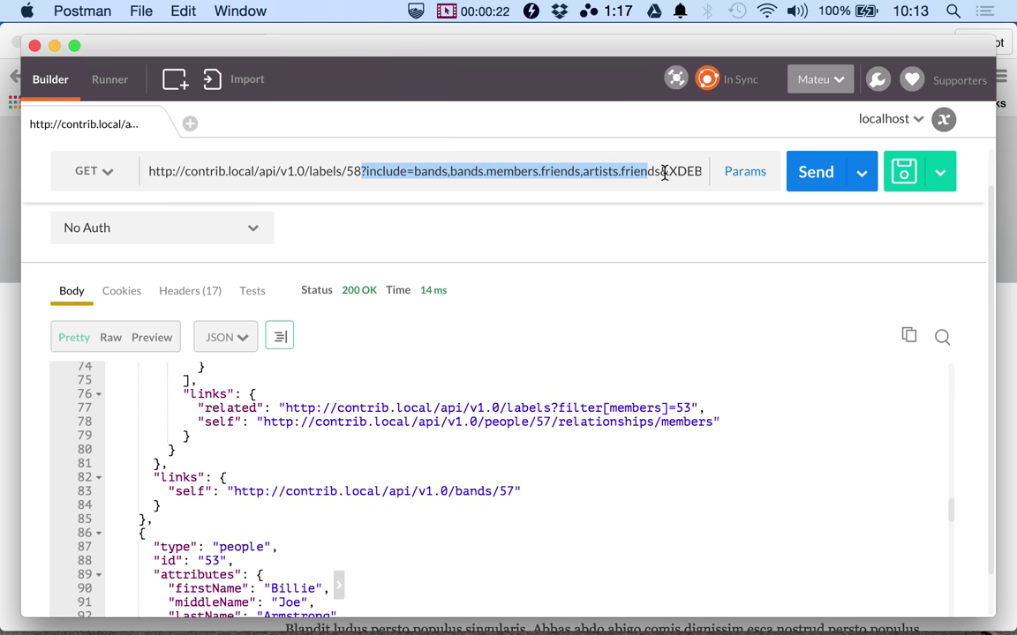
pyautogui.click(660, 173)
pyautogui.press('super+shift+Right')
pyautogui.press('BackSpace')
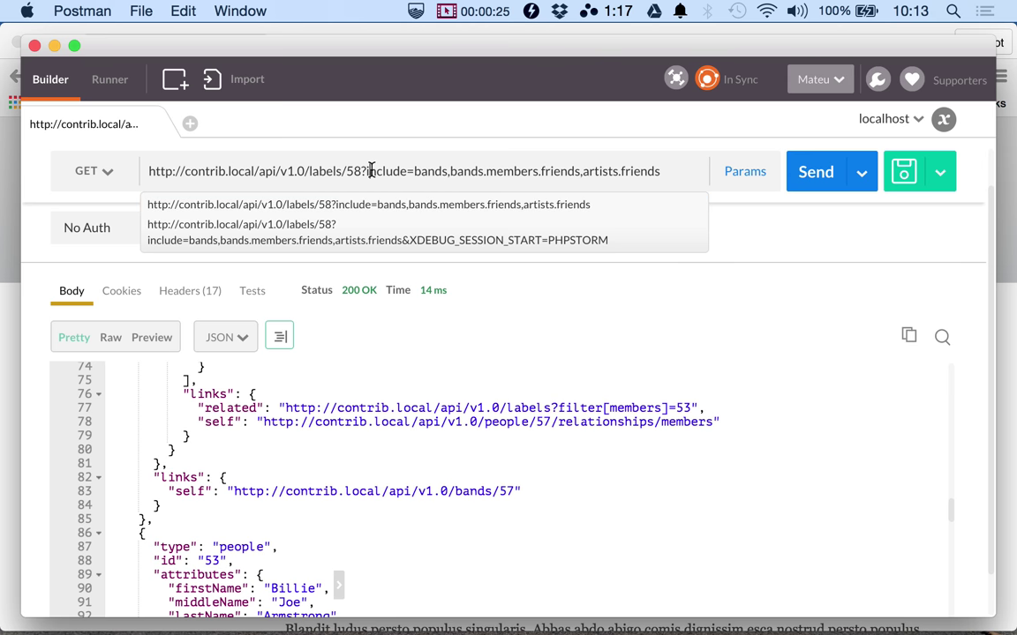
# - Highlight the bands, bands.members, members.friends and artists.friends includes in the request URL
pyautogui.doubleClick(435, 169)
pyautogui.moveTo(435, 170); pyautogui.dragTo(659, 170)
pyautogui.scroll(-20, 375, 467)
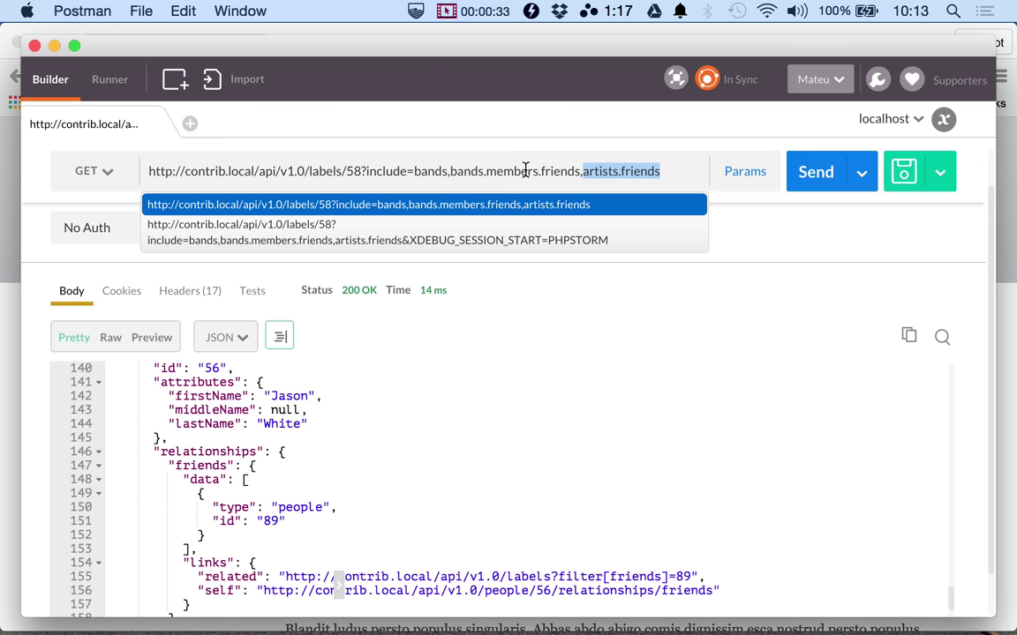
pyautogui.doubleClick(422, 171)
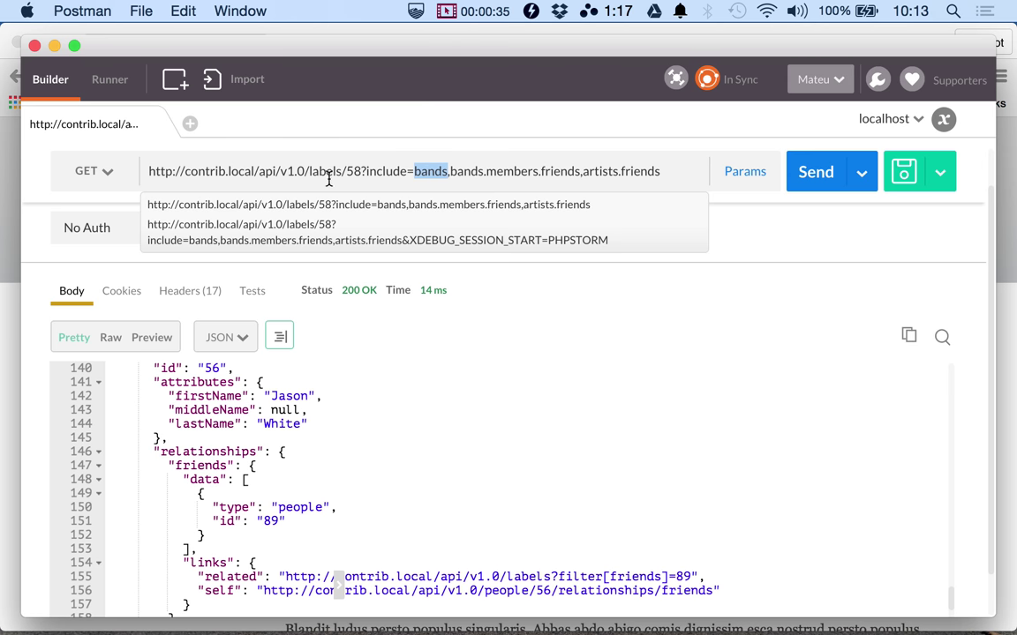
pyautogui.moveTo(309, 171); pyautogui.dragTo(356, 174)
pyautogui.doubleClick(433, 171)
pyautogui.moveTo(433, 172); pyautogui.dragTo(556, 171)
pyautogui.doubleClick(531, 170)
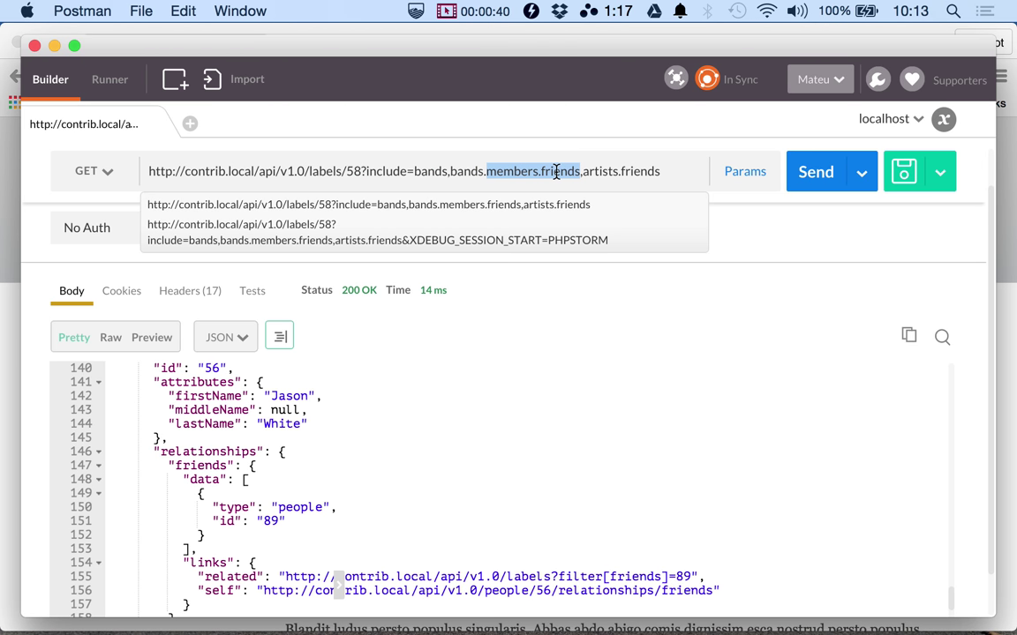
pyautogui.doubleClick(604, 168)
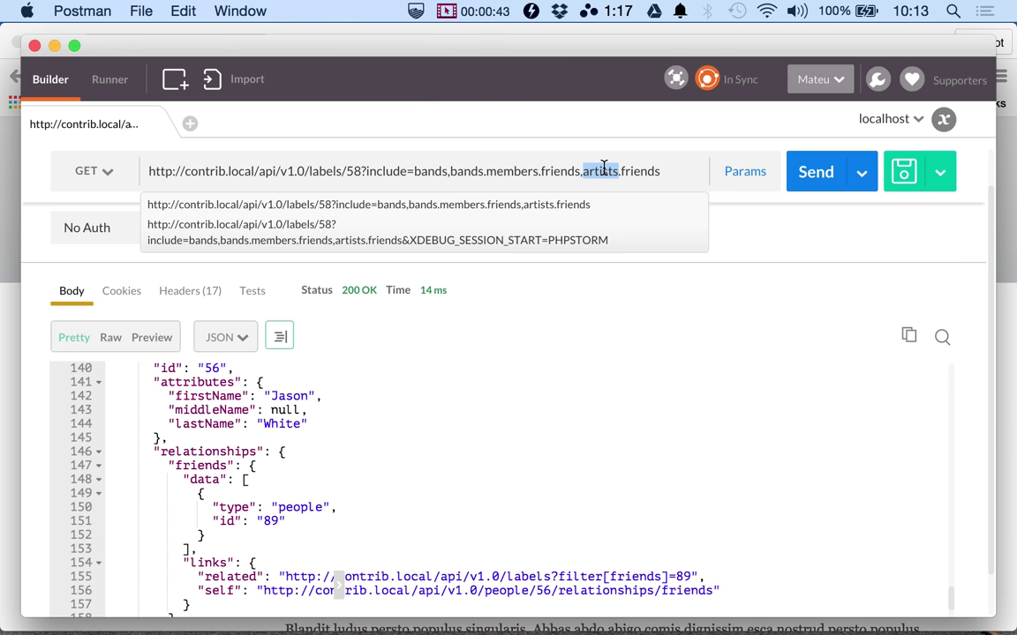
pyautogui.moveTo(604, 167); pyautogui.dragTo(622, 171)
# - Dismiss the URL suggestions and review the second bands entry in the include list
pyautogui.click(624, 434)
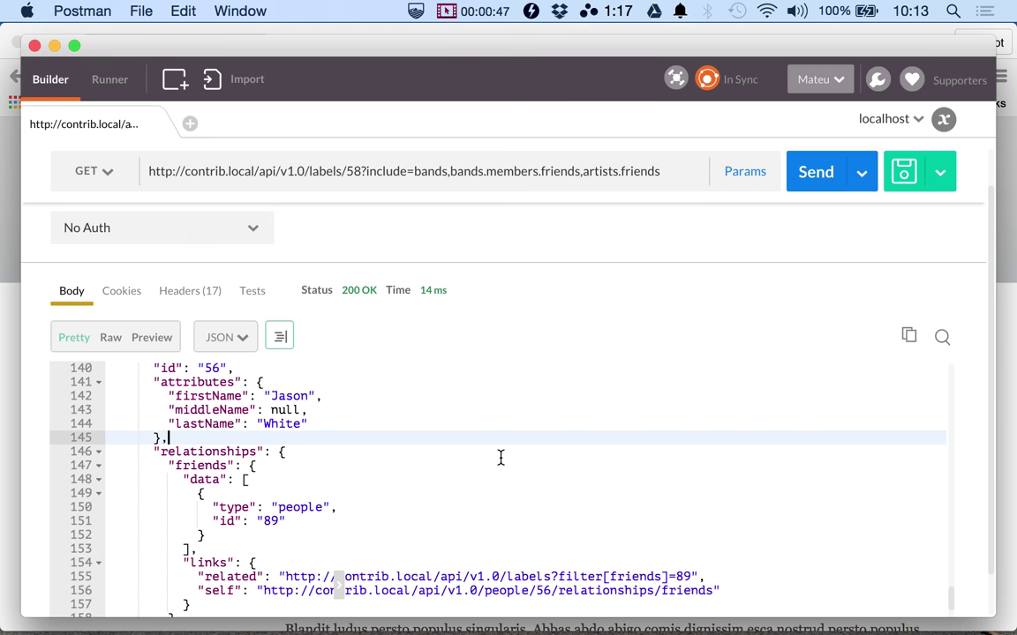
pyautogui.scroll(3, 500, 457)
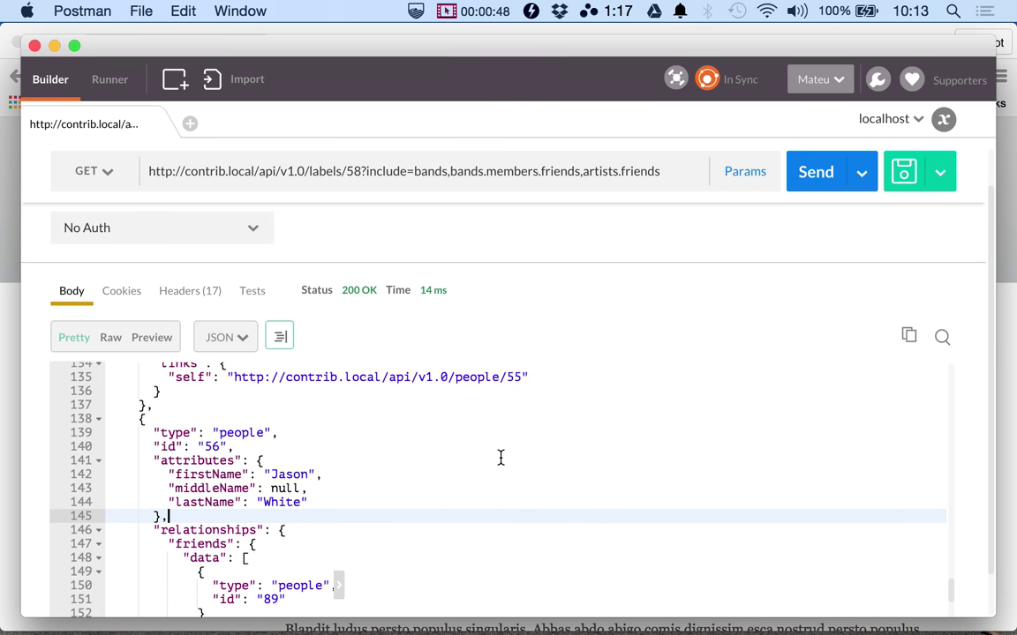
pyautogui.doubleClick(467, 170)
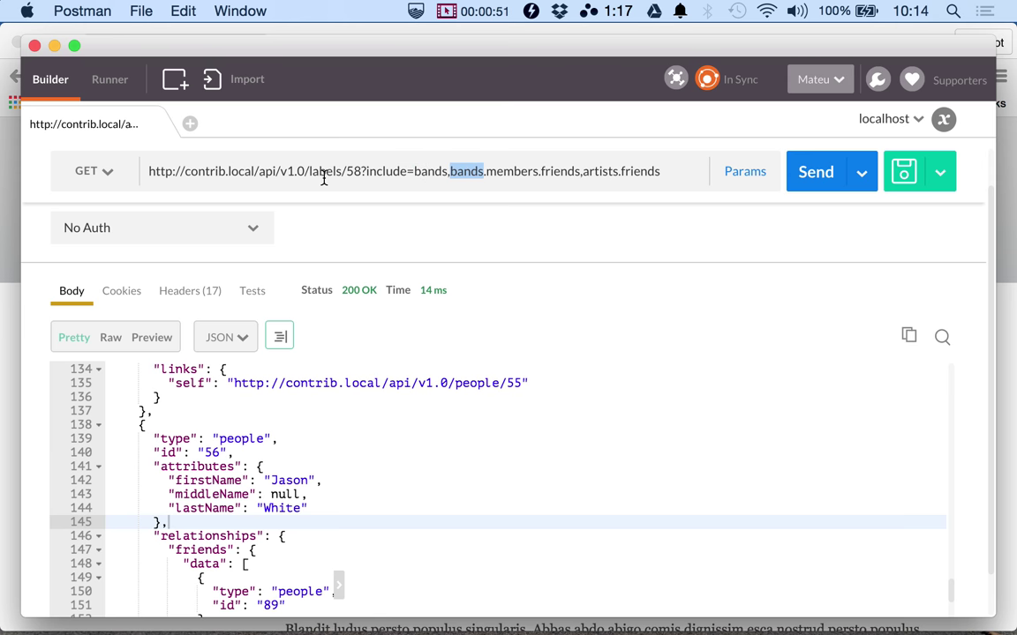
pyautogui.scroll(-2, 321, 476)
pyautogui.scroll(7, 322, 477)
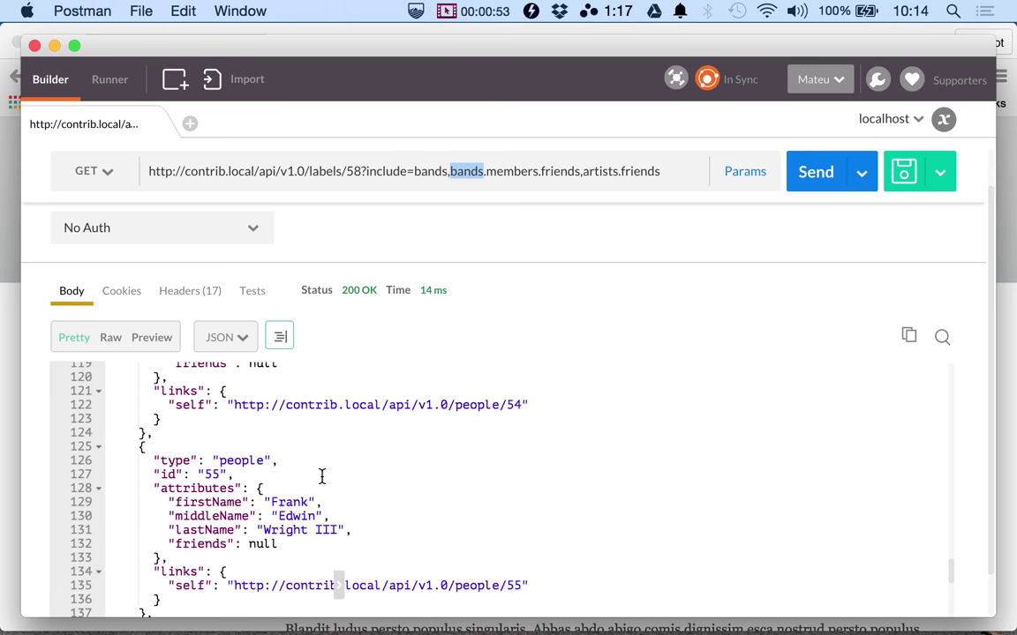
pyautogui.scroll(5, 322, 476)
pyautogui.scroll(-5, 322, 477)
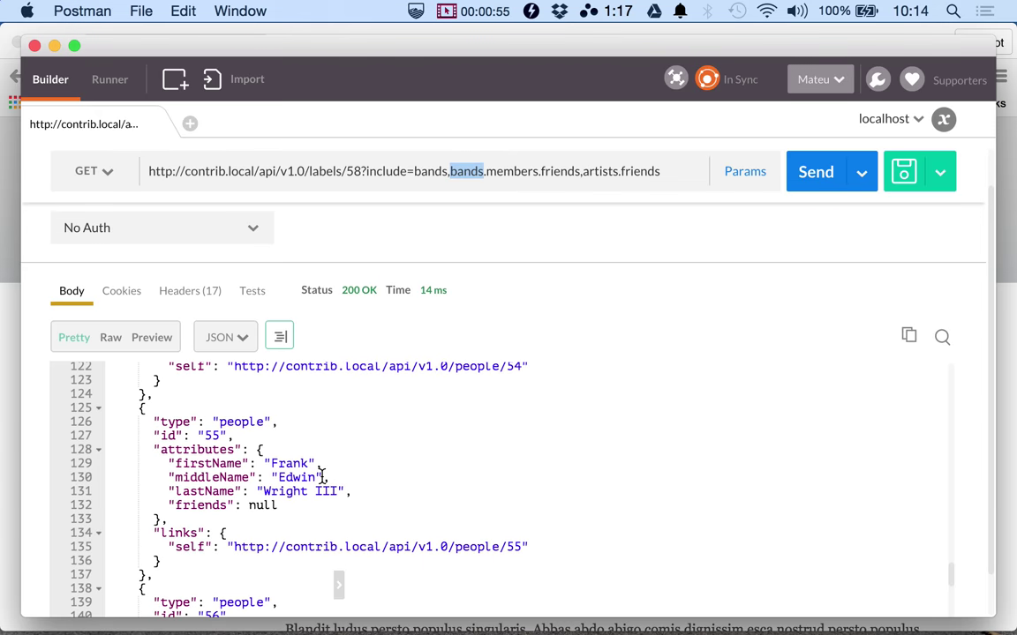
pyautogui.scroll(-8, 322, 477)
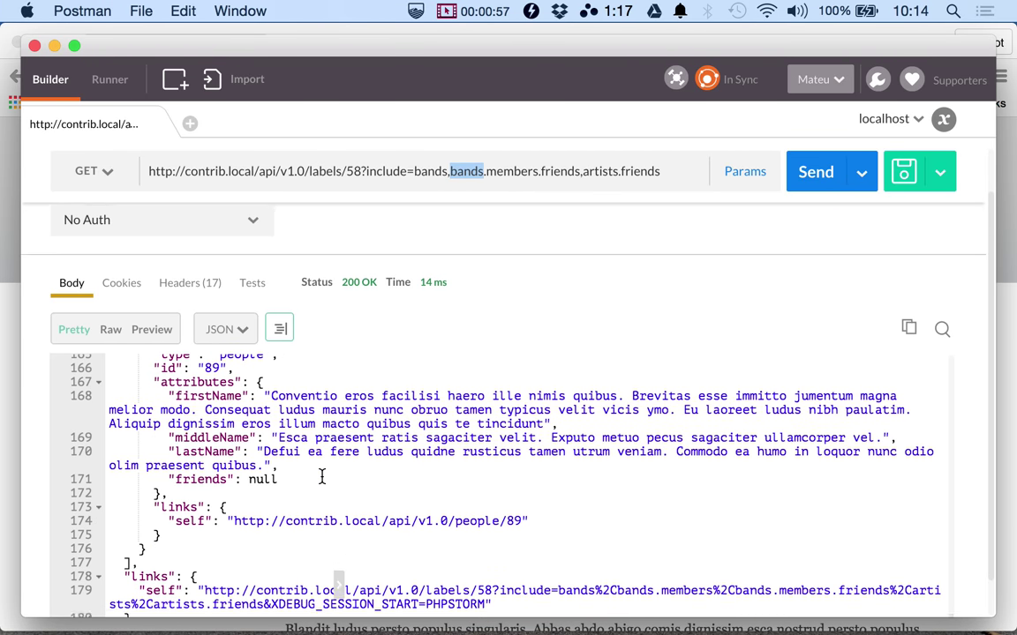
pyautogui.scroll(-2, 322, 477)
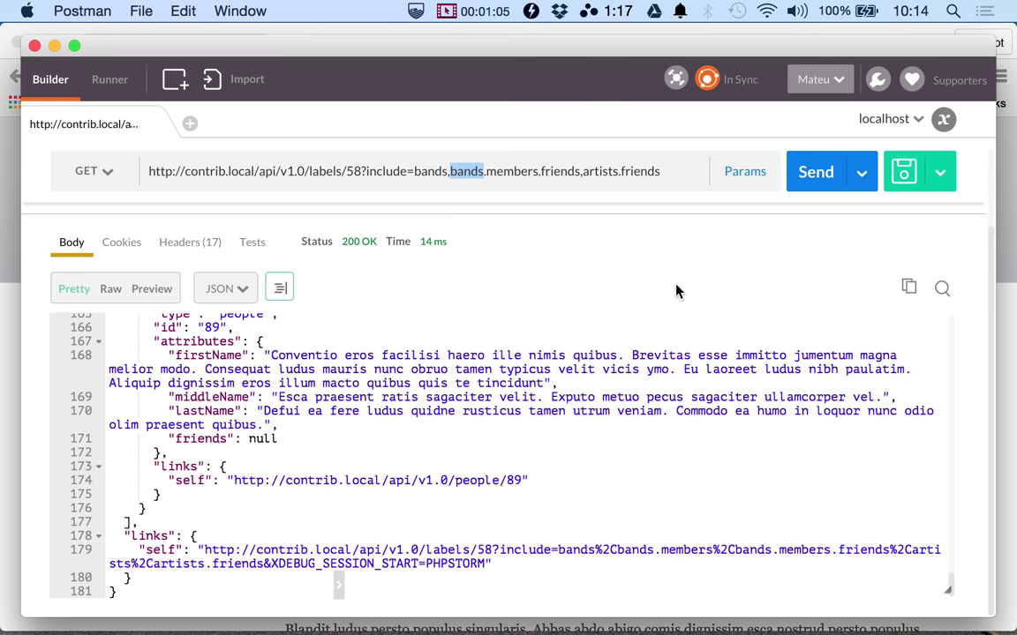
pyautogui.press('super+Tab')
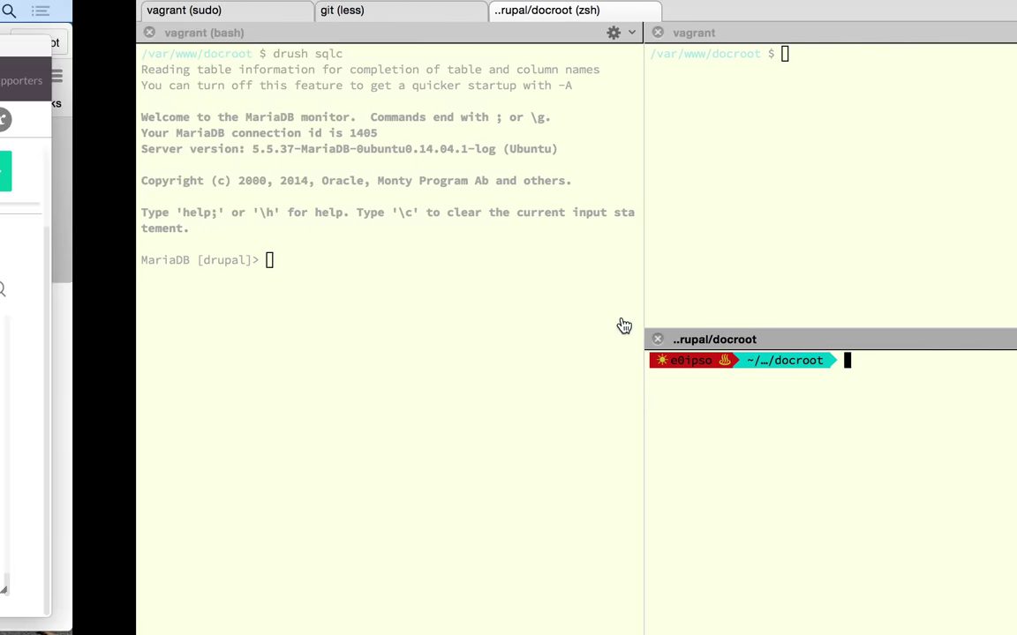
# - Run drush cc all in the vagrant shell pane to clear every Drupal cache
pyautogui.click(843, 209)
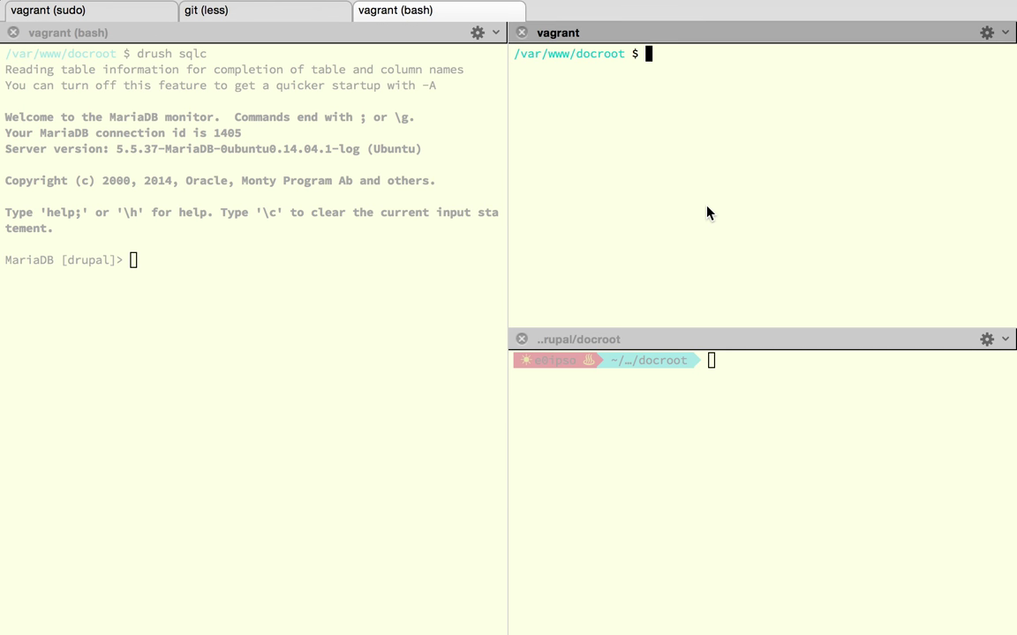
pyautogui.write('drush cc all')
pyautogui.press('Return')
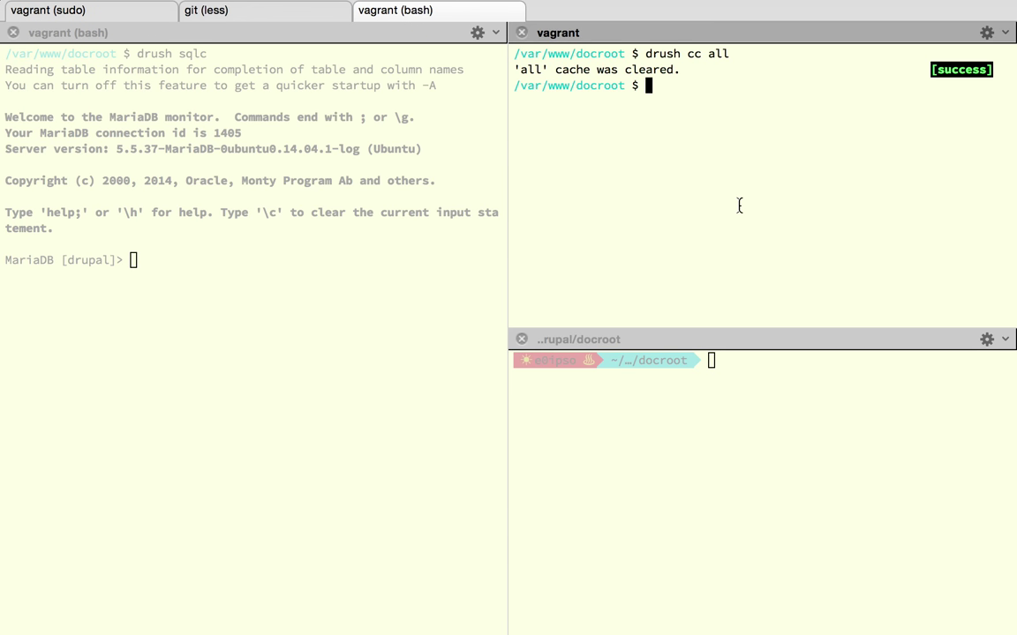
# - Run drush pmi entitycache, correcting the 'entiticache' typo, to show the module's details
pyautogui.write('druhs pm')
pyautogui.press('BackSpace')
pyautogui.press('BackSpace')
pyautogui.press('BackSpace')
pyautogui.press('BackSpace')
pyautogui.press('BackSpace')
pyautogui.write('sh pm')
pyautogui.press('BackSpace')
pyautogui.press('BackSpace')
pyautogui.write('pmi ')
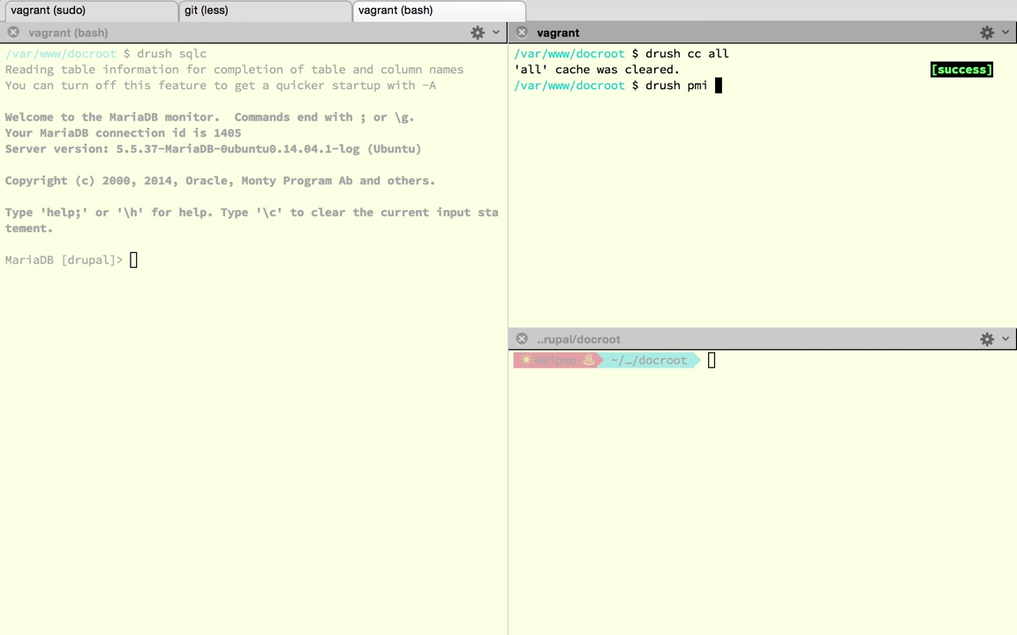
pyautogui.write('ene')
pyautogui.press('BackSpace')
pyautogui.write('titicache')
pyautogui.press('Return')
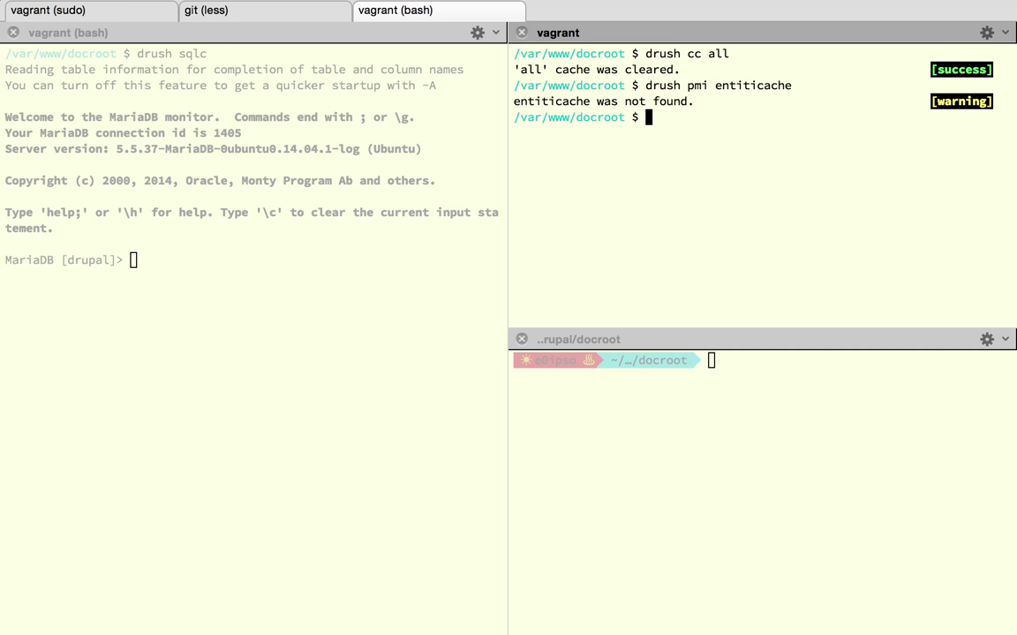
pyautogui.press('Up')
pyautogui.press('Left')
pyautogui.press('Left')
pyautogui.press('Left')
pyautogui.press('BackSpace')
pyautogui.write('y')
pyautogui.press('Return')
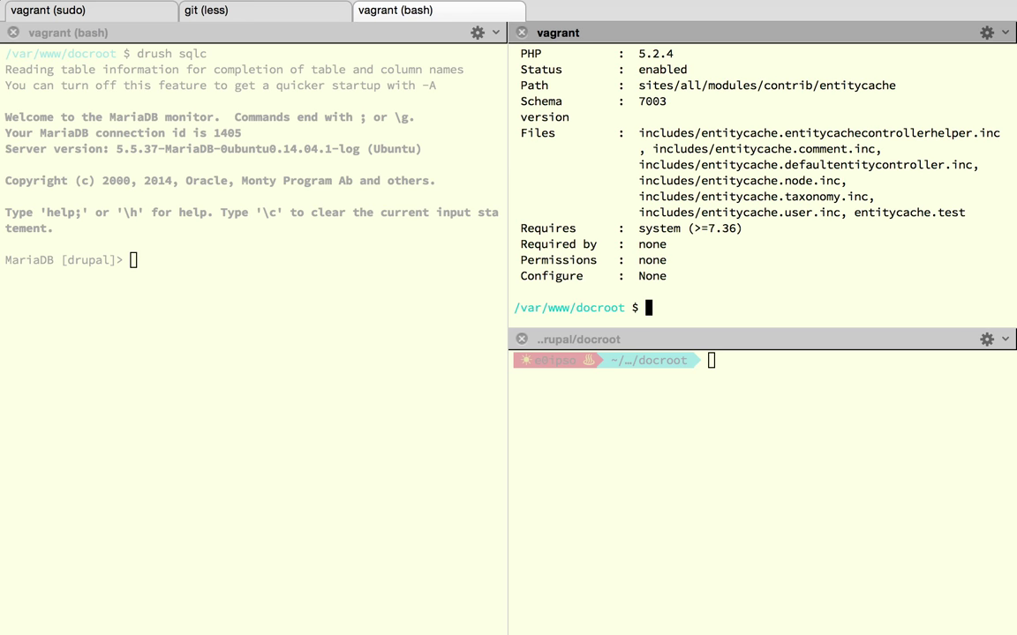
# - Highlight the Entity cache Status enabled line and the entitycache command
pyautogui.tripleClick(661, 69)
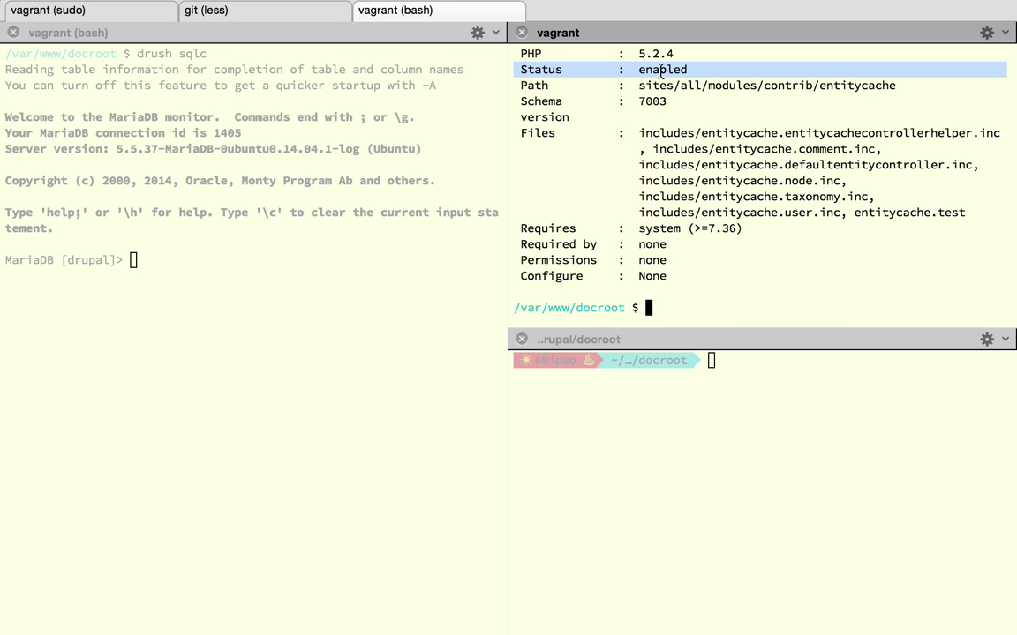
pyautogui.scroll(4, 768, 203)
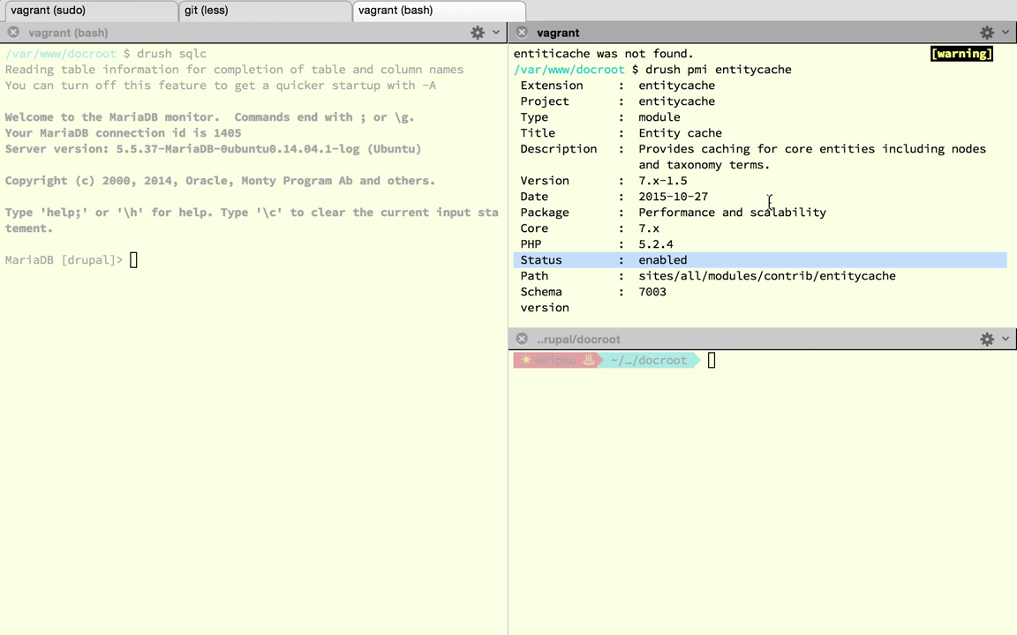
pyautogui.moveTo(647, 69); pyautogui.dragTo(756, 69)
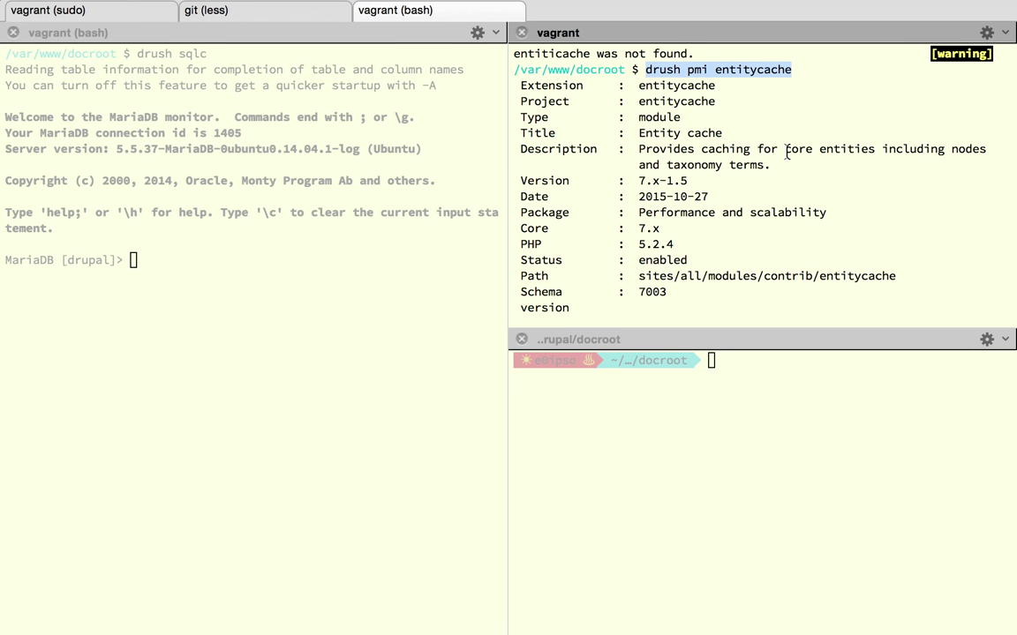
pyautogui.doubleClick(744, 71)
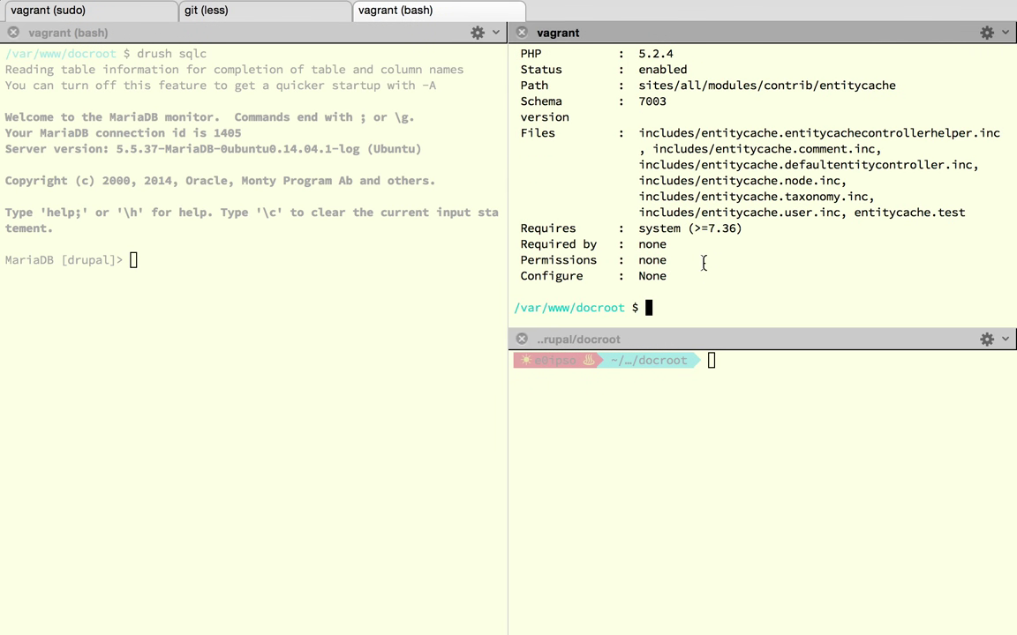
# - Run drush pmi memcache and highlight its Status enabled line
pyautogui.press('Up')
pyautogui.press('BackSpace')
pyautogui.press('BackSpace')
pyautogui.press('BackSpace')
pyautogui.press('BackSpace')
pyautogui.press('BackSpace')
pyautogui.press('BackSpace')
pyautogui.press('BackSpace')
pyautogui.press('BackSpace')
pyautogui.press('BackSpace')
pyautogui.press('BackSpace')
pyautogui.press('BackSpace')
pyautogui.write('memcache')
pyautogui.press('Return')
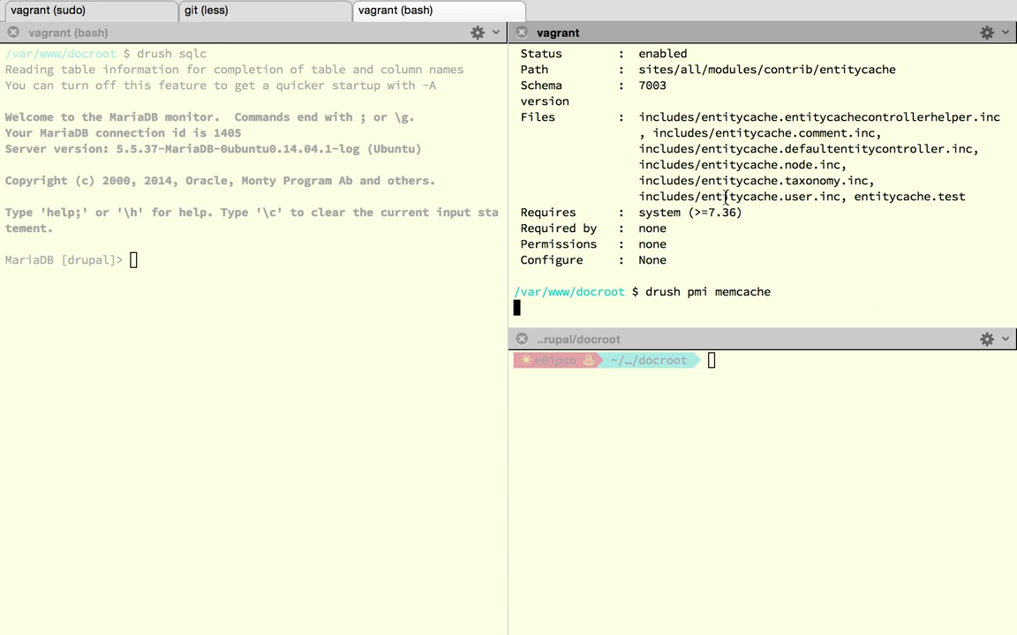
pyautogui.scroll(3, 724, 197)
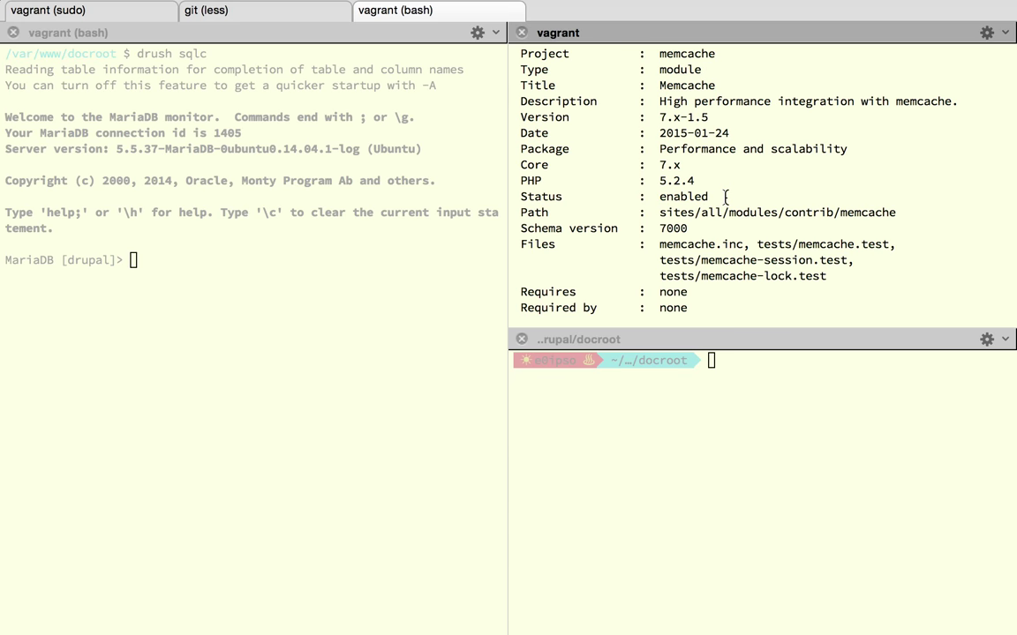
pyautogui.scroll(1, 702, 139)
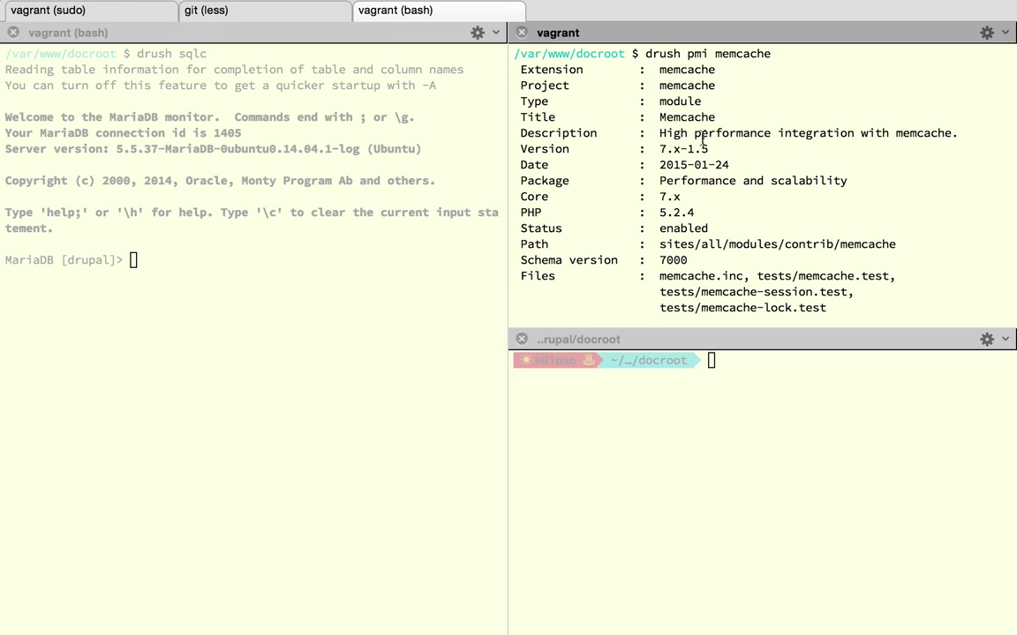
pyautogui.tripleClick(695, 229)
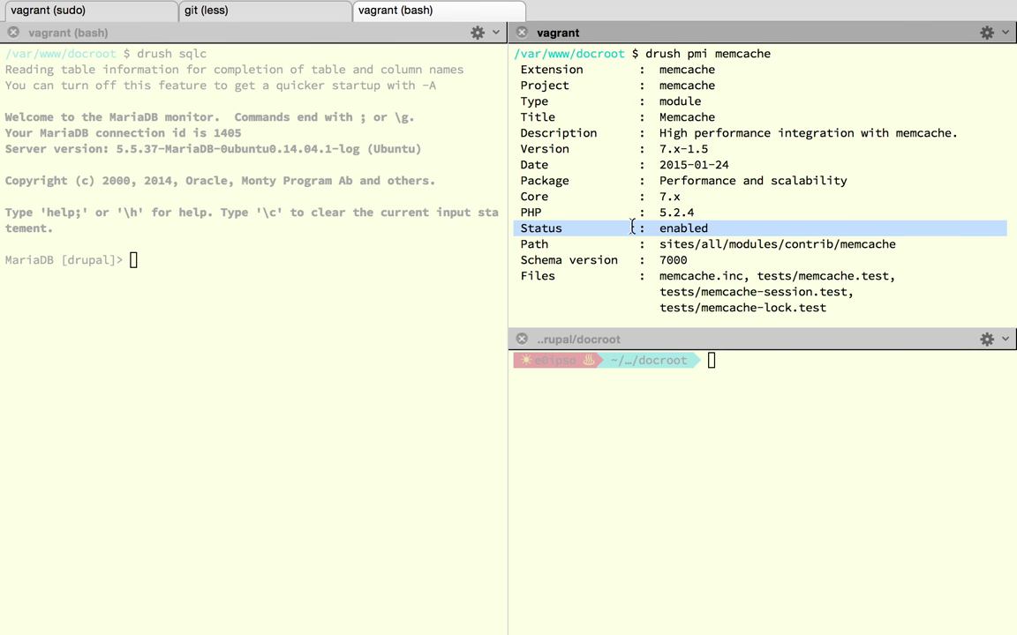
# - Re-mark memcache's Status enabled line in the vagrant pane, then switch to Google Chrome
pyautogui.click(236, 242)
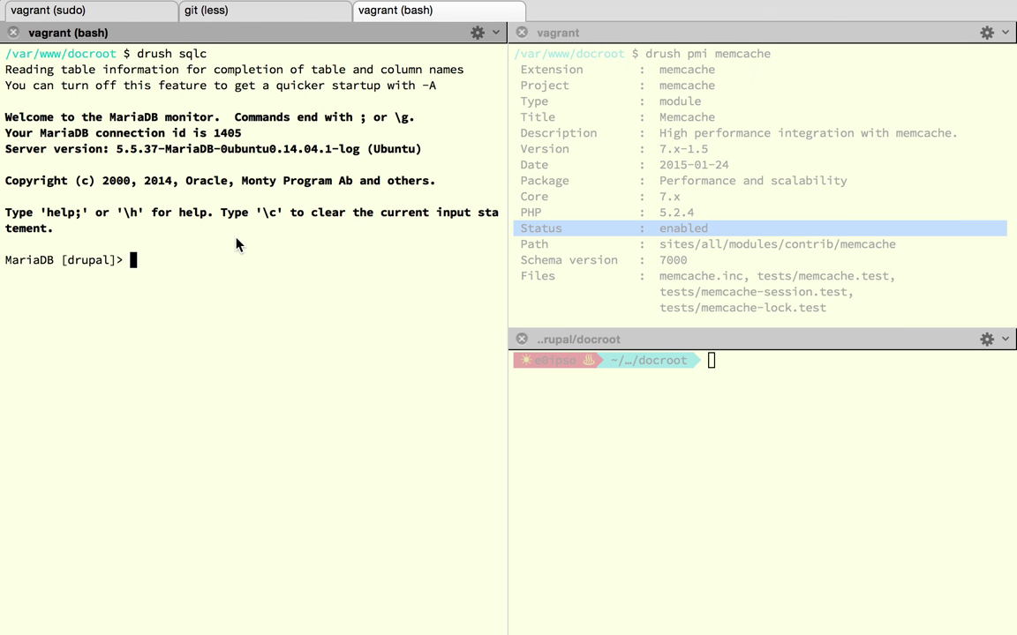
pyautogui.press('super+Tab')
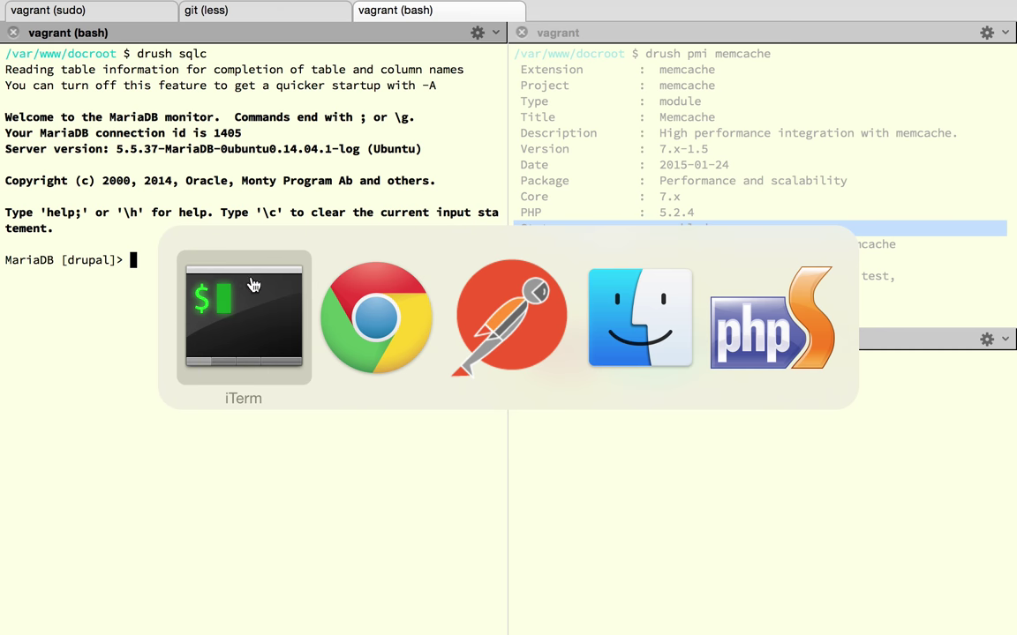
pyautogui.click(661, 214)
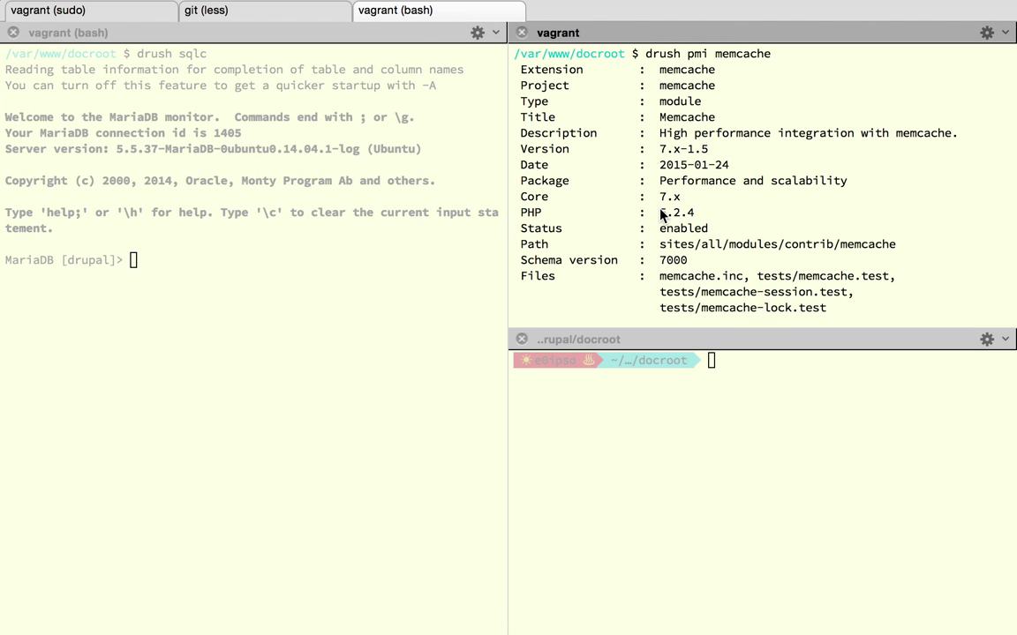
pyautogui.tripleClick(714, 231)
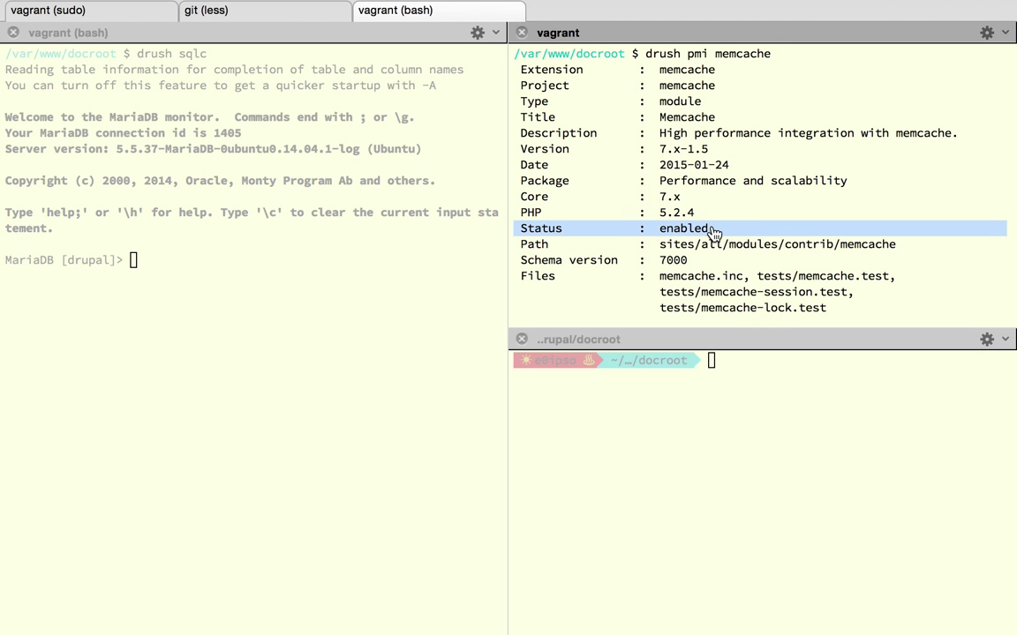
pyautogui.press('super+Tab')
pyautogui.click(336, 334)
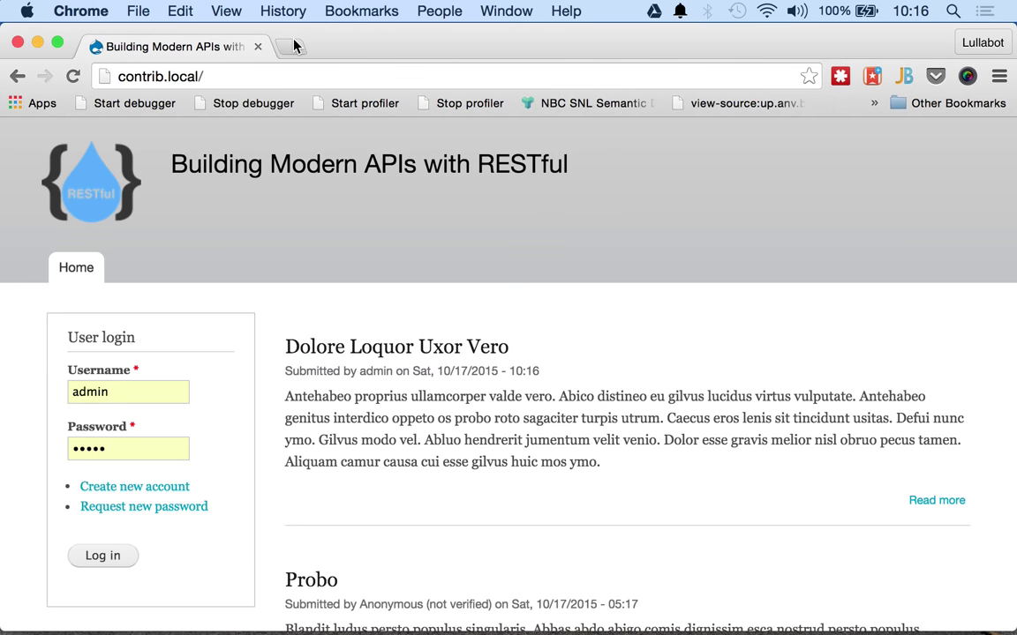
# - In a new tab, go to dgo.to/memcache and open the module's README.txt
pyautogui.click(291, 46)
pyautogui.write('dgo.')
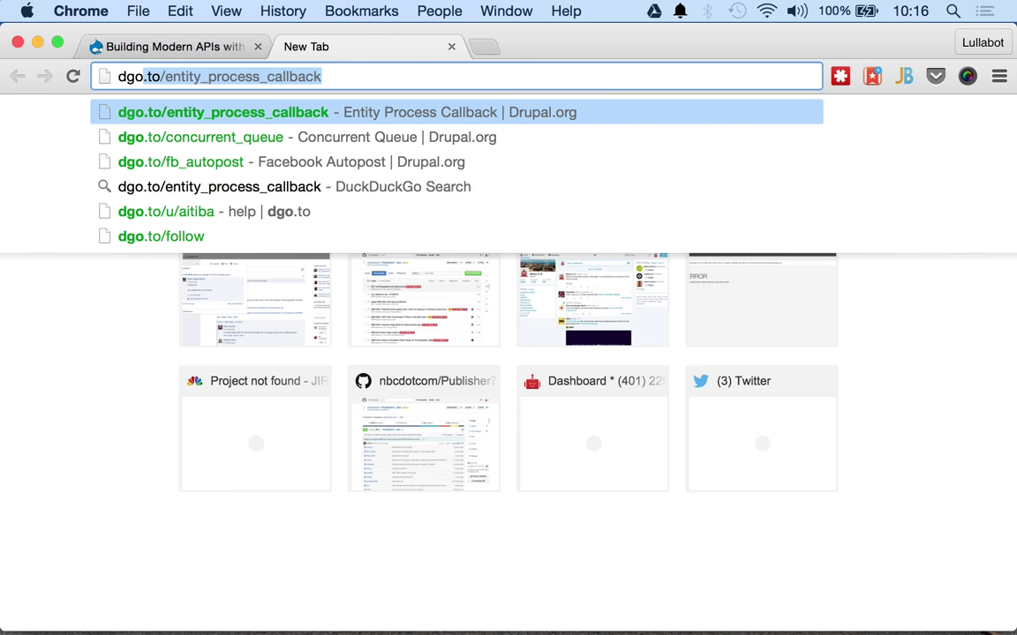
pyautogui.write('to/memcache')
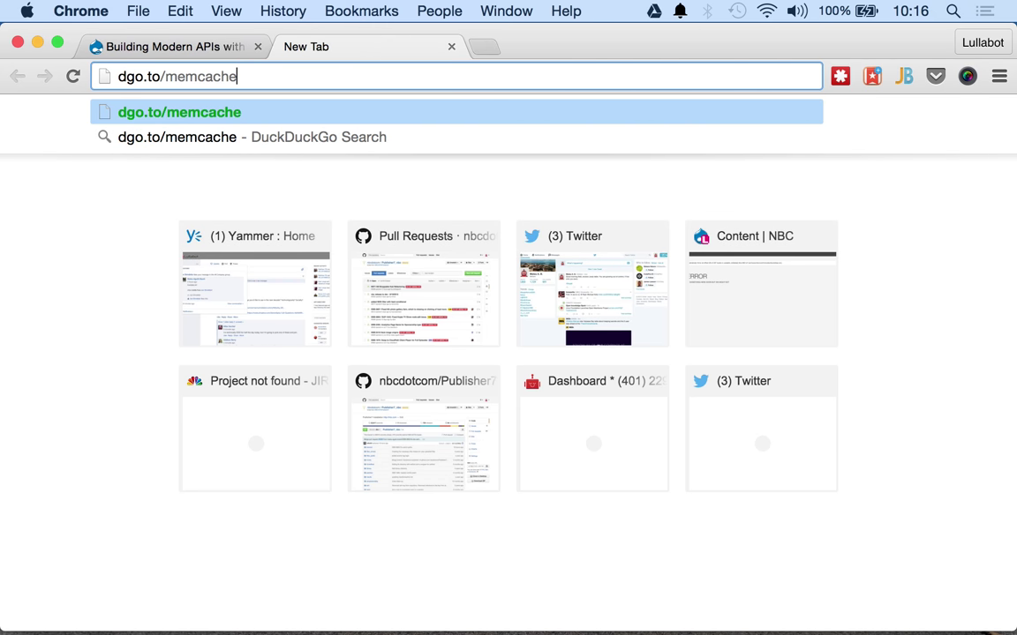
pyautogui.press('Return')
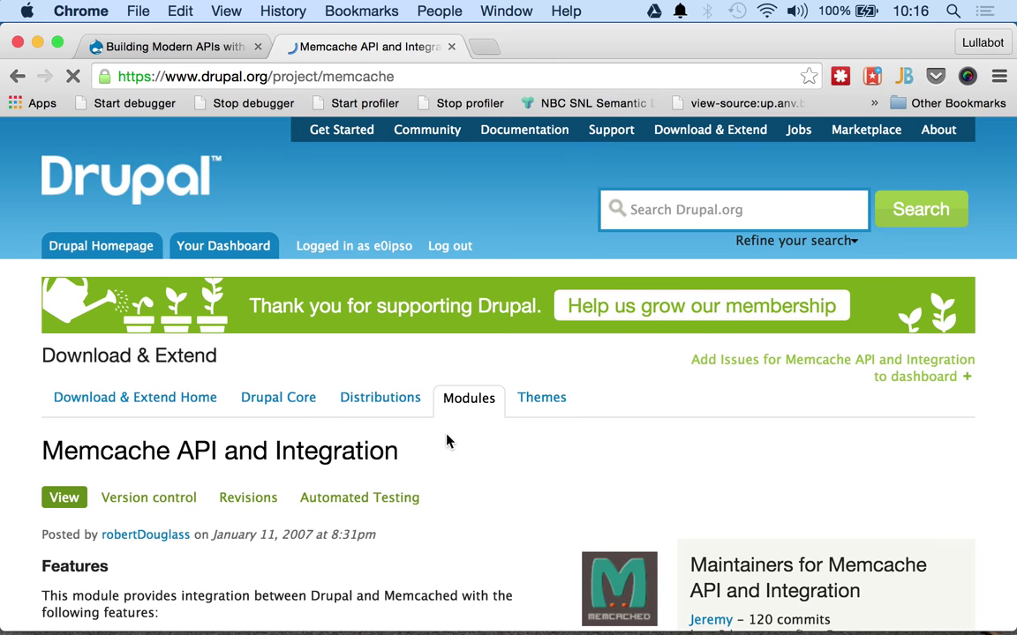
pyautogui.scroll(-5, 446, 440)
pyautogui.scroll(-3, 446, 439)
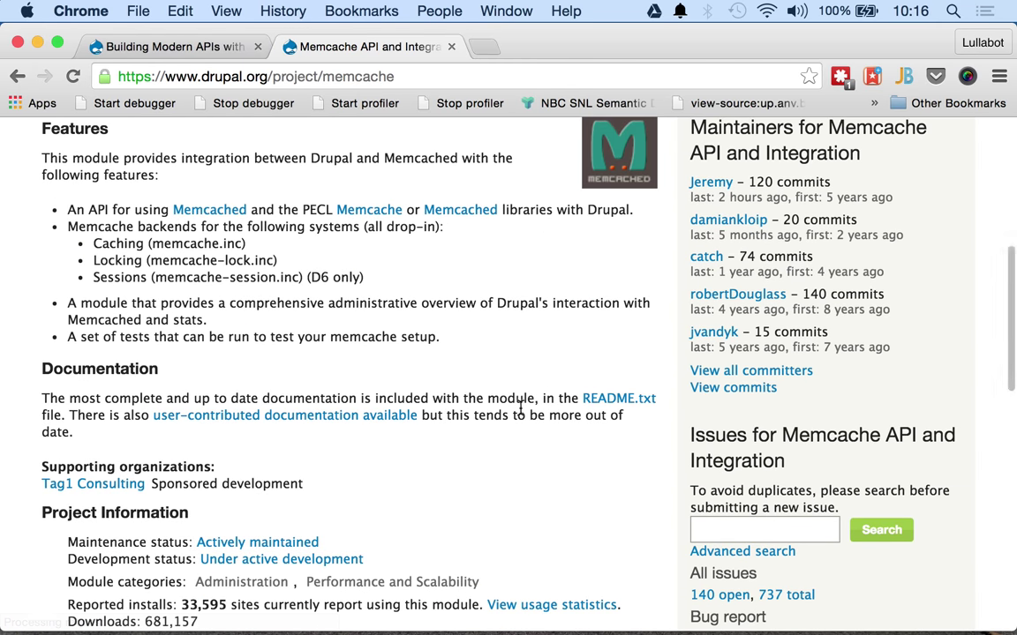
pyautogui.moveTo(567, 398); pyautogui.dragTo(600, 410)
pyautogui.click(600, 405)
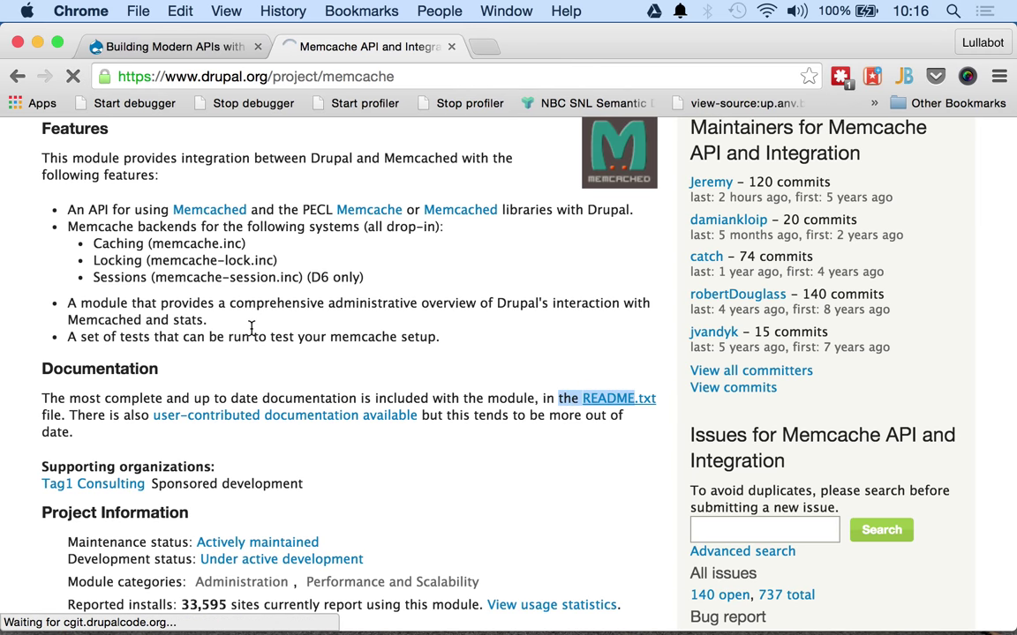
# - Select the INSTALLATION $conf lines: cache_backends, cache_class_cache_form and the page_cache settings
pyautogui.scroll(-8, 251, 329)
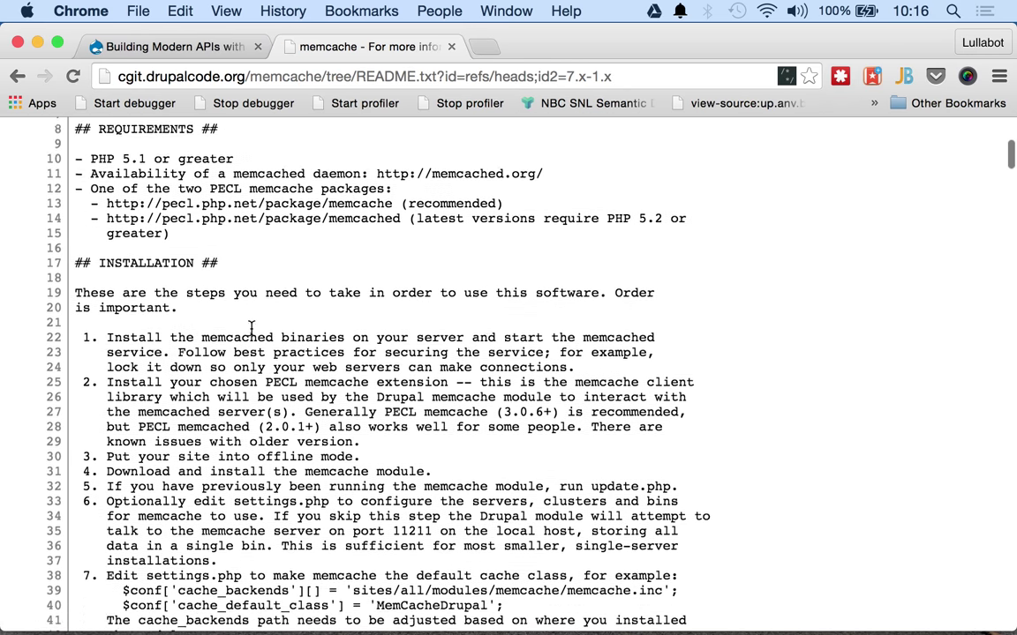
pyautogui.scroll(-3, 252, 328)
pyautogui.doubleClick(148, 175)
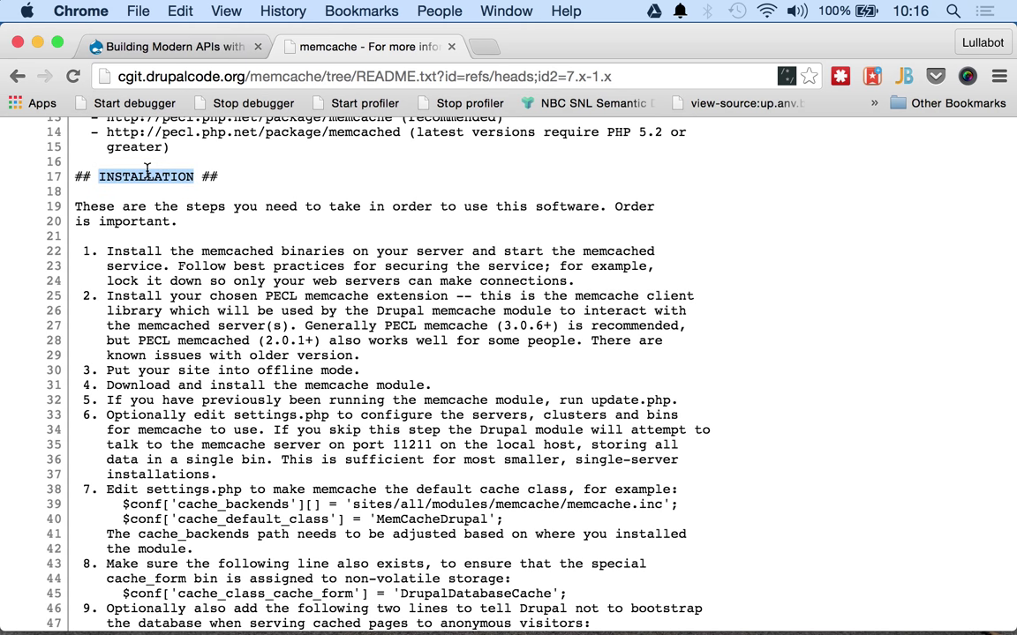
pyautogui.scroll(-5, 250, 310)
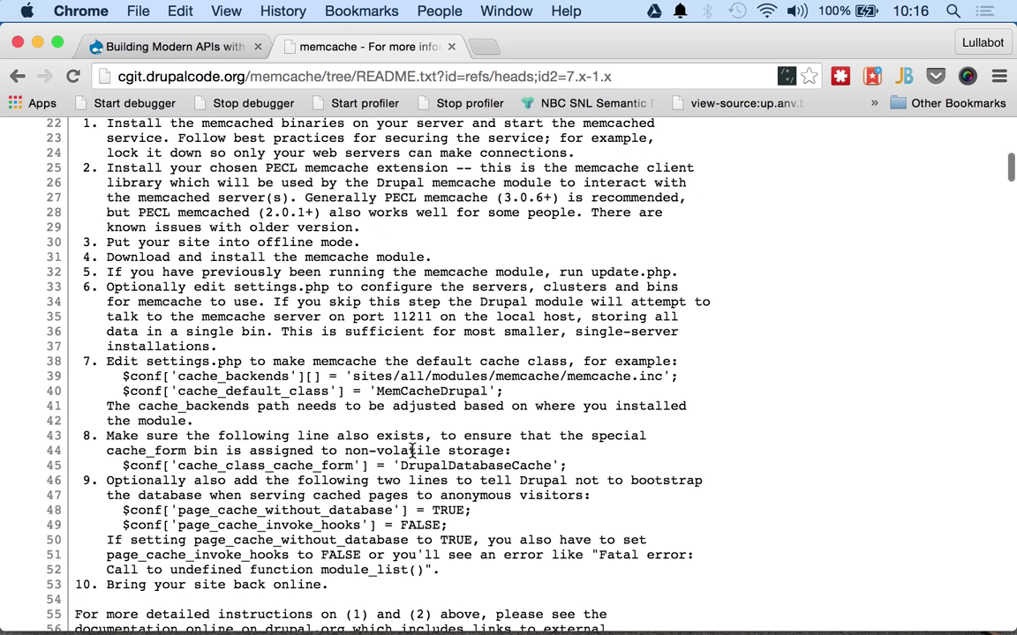
pyautogui.tripleClick(408, 376)
pyautogui.moveTo(408, 376); pyautogui.dragTo(453, 388)
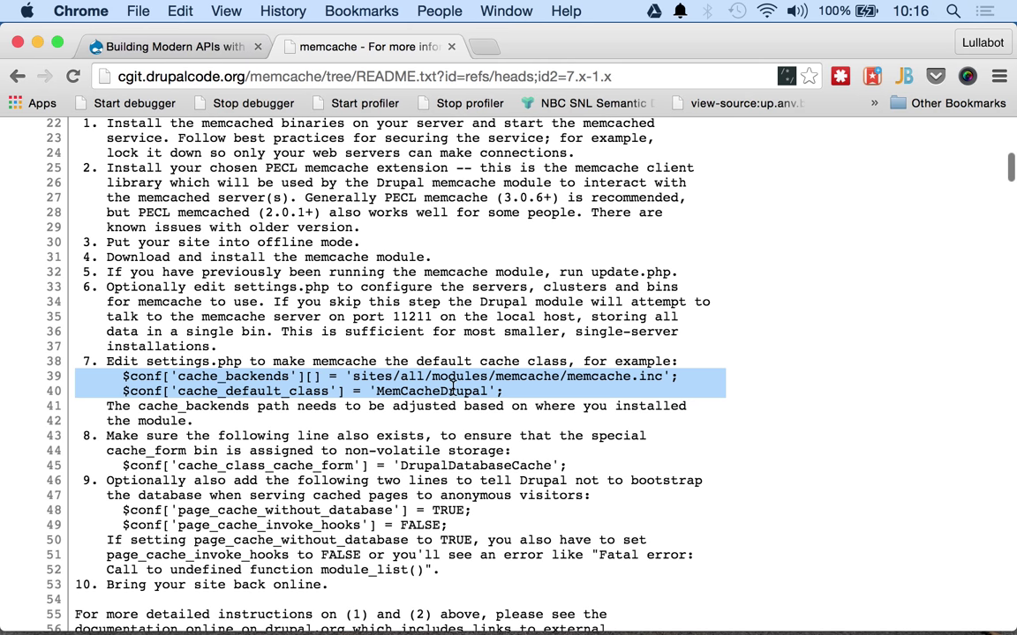
pyautogui.tripleClick(444, 466)
pyautogui.tripleClick(429, 513)
pyautogui.moveTo(429, 513); pyautogui.dragTo(430, 524)
# - Scroll to the locking section and select the lock_inc configuration line
pyautogui.scroll(-2, 620, 417)
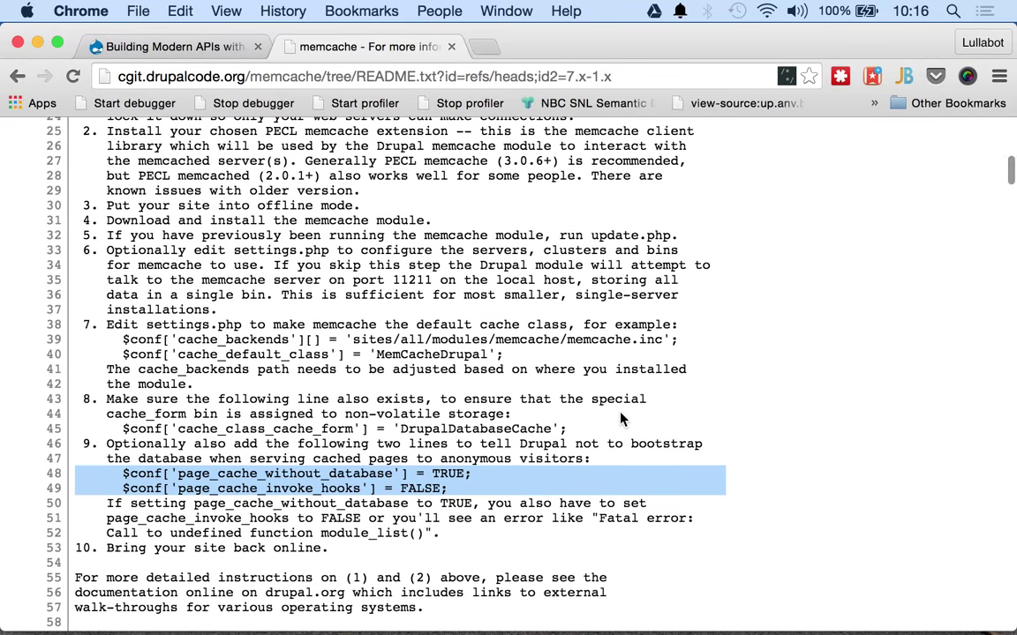
pyautogui.scroll(-8, 518, 438)
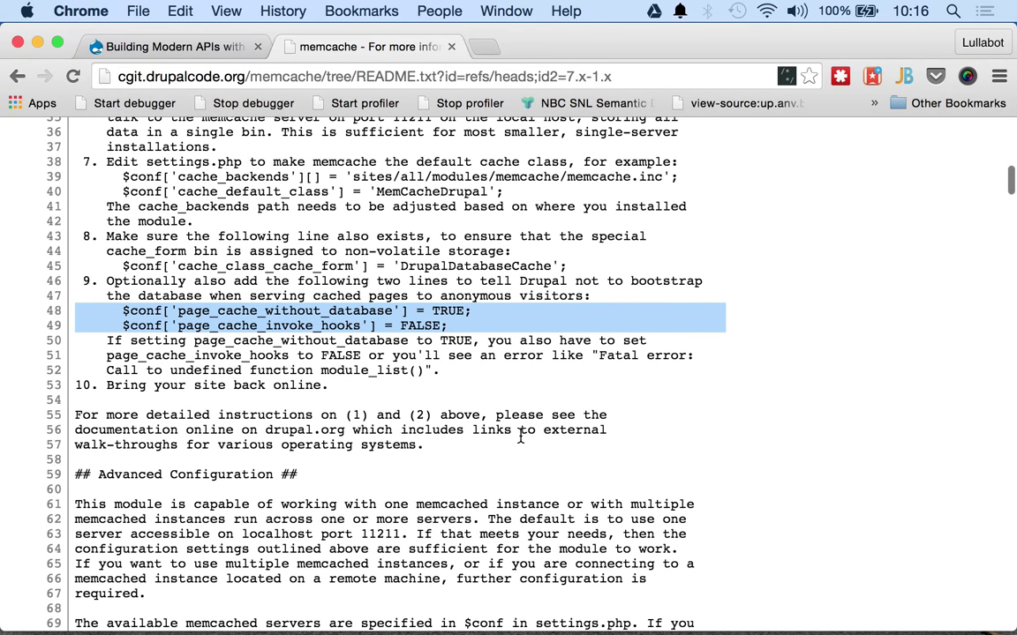
pyautogui.scroll(-20, 412, 502)
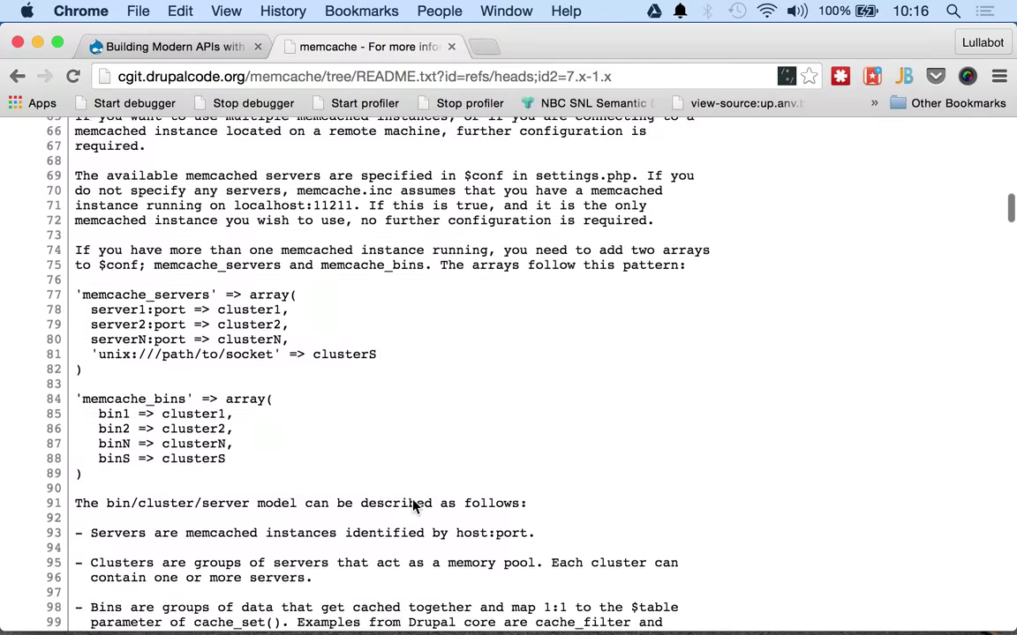
pyautogui.scroll(-10, 412, 505)
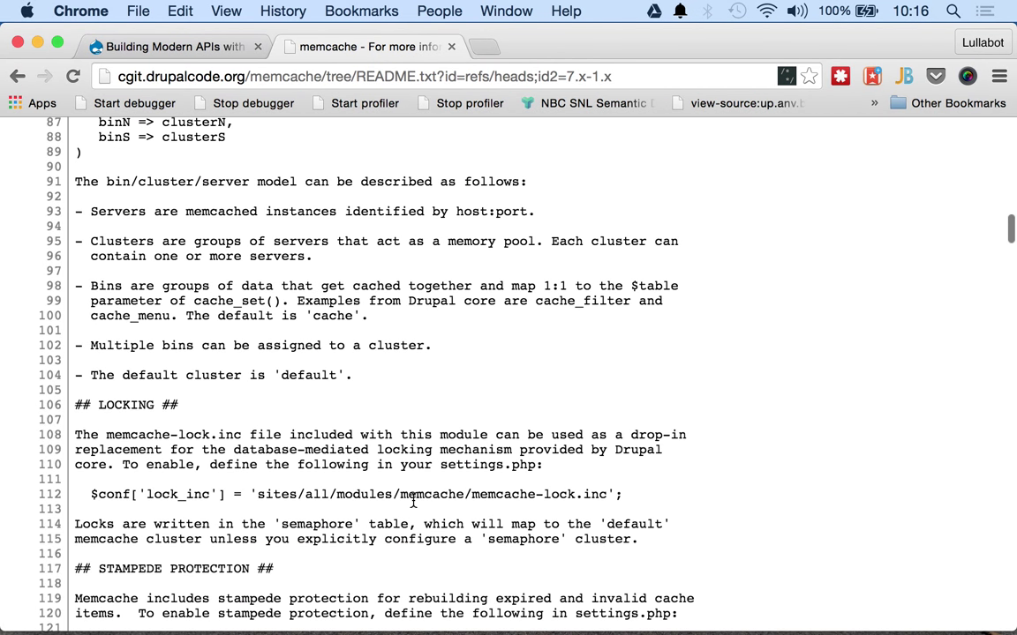
pyautogui.tripleClick(363, 499)
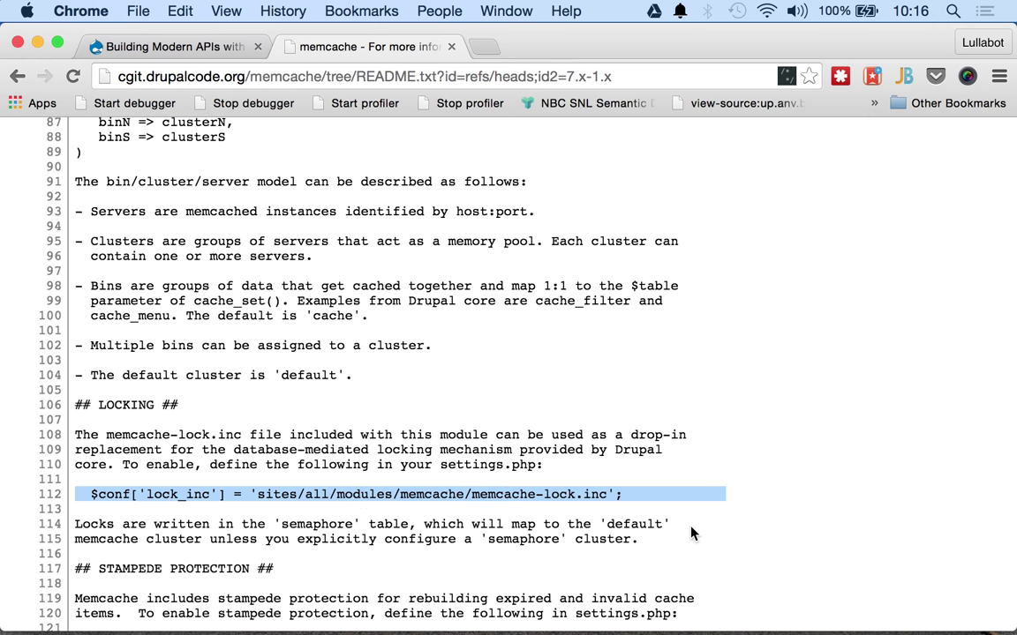
pyautogui.press('super+Tab')
pyautogui.press('super+Tab')
pyautogui.press('super+Tab')
pyautogui.press('super+Tab')
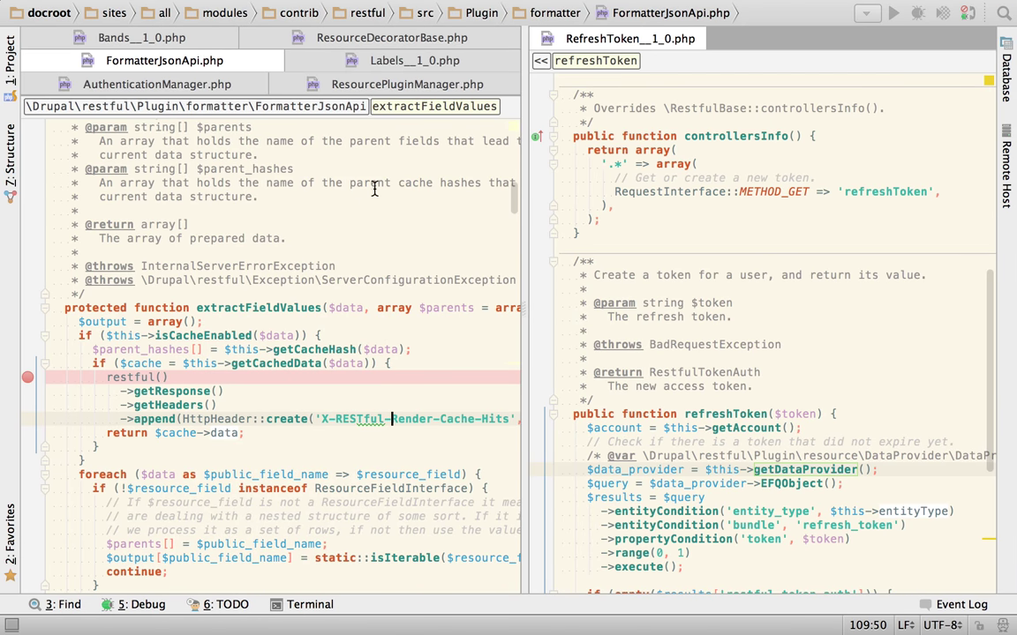
# - Open settings.php in PhpStorm and highlight the cache_backends key and MemCacheDrupal value
pyautogui.click(734, 222)
pyautogui.press('super+shift+o')
pyautogui.write('set')
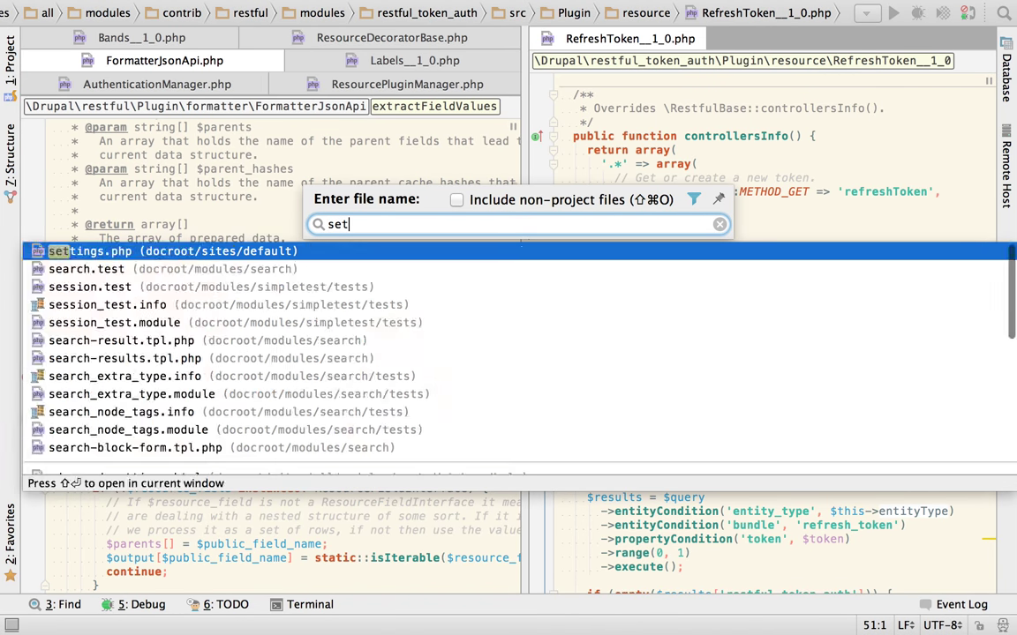
pyautogui.write('tings')
pyautogui.press('Return')
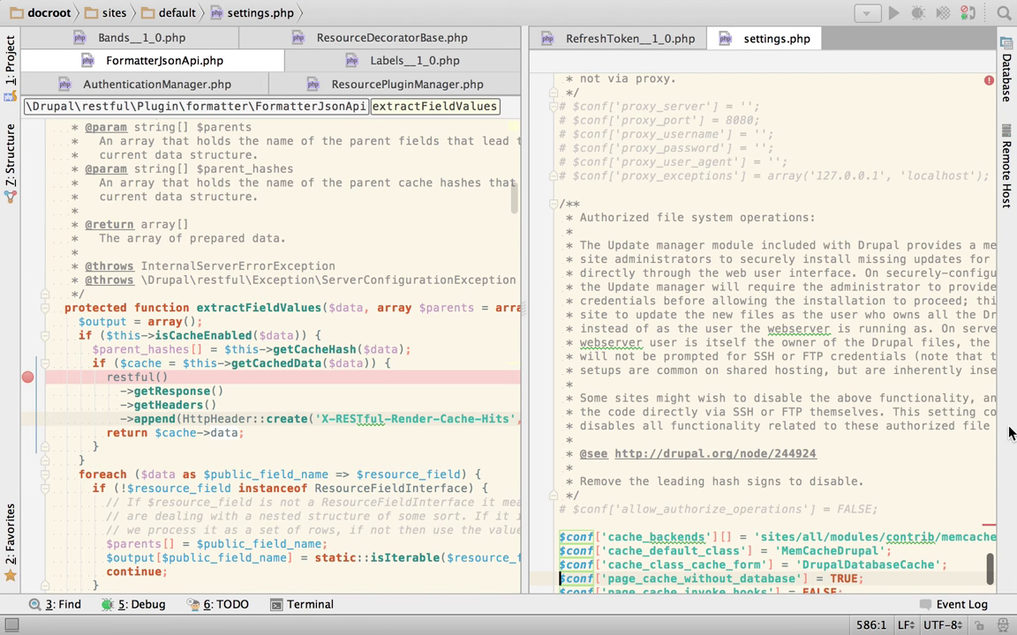
pyautogui.scroll(-4, 731, 430)
pyautogui.hscroll(2, 720, 433)
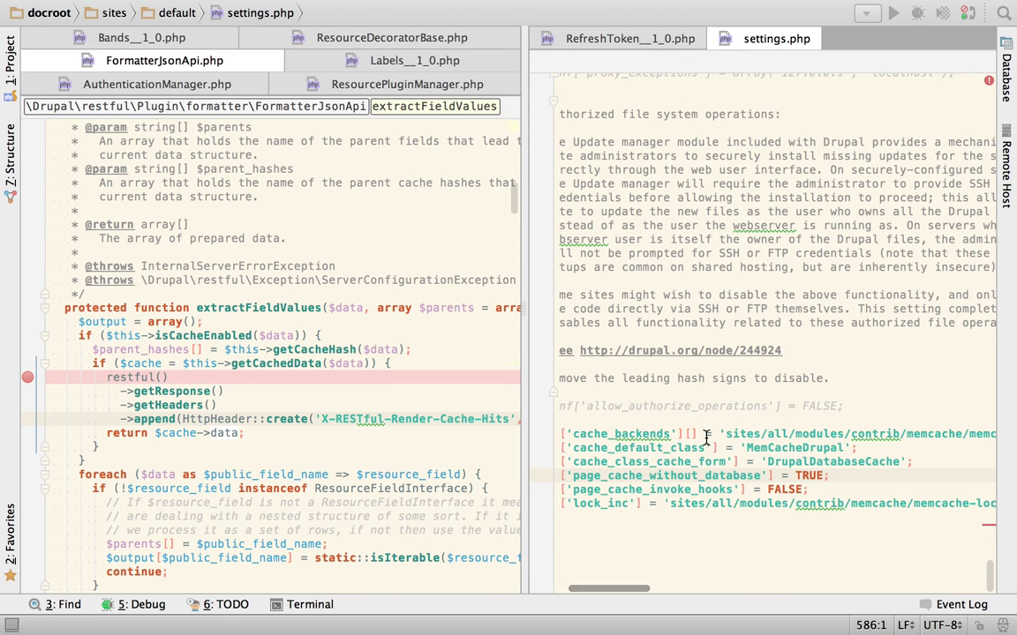
pyautogui.click(602, 433)
pyautogui.doubleClick(602, 433)
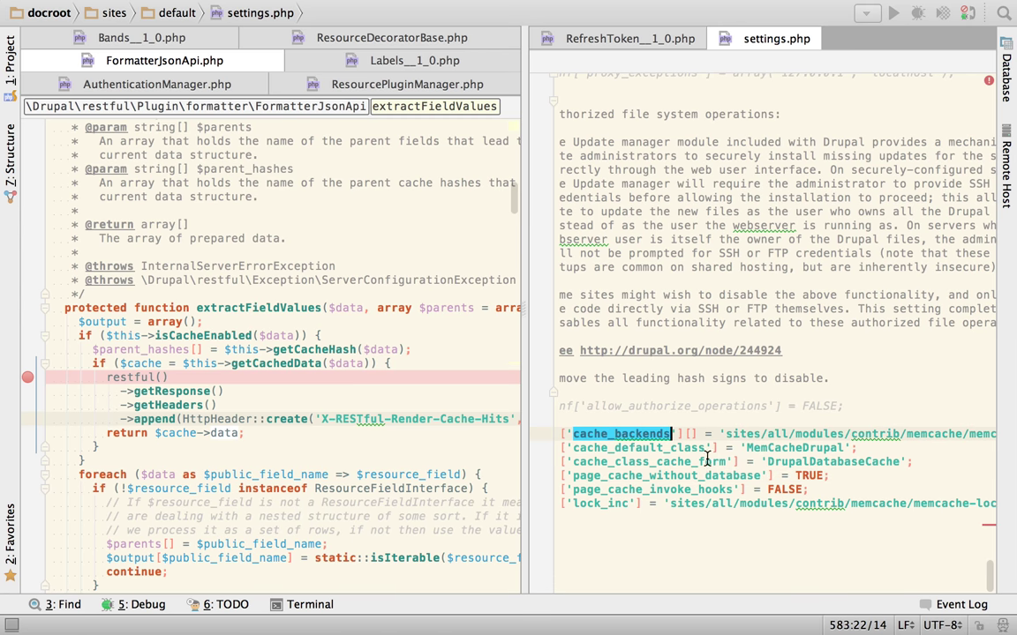
pyautogui.hscroll(3, 692, 459)
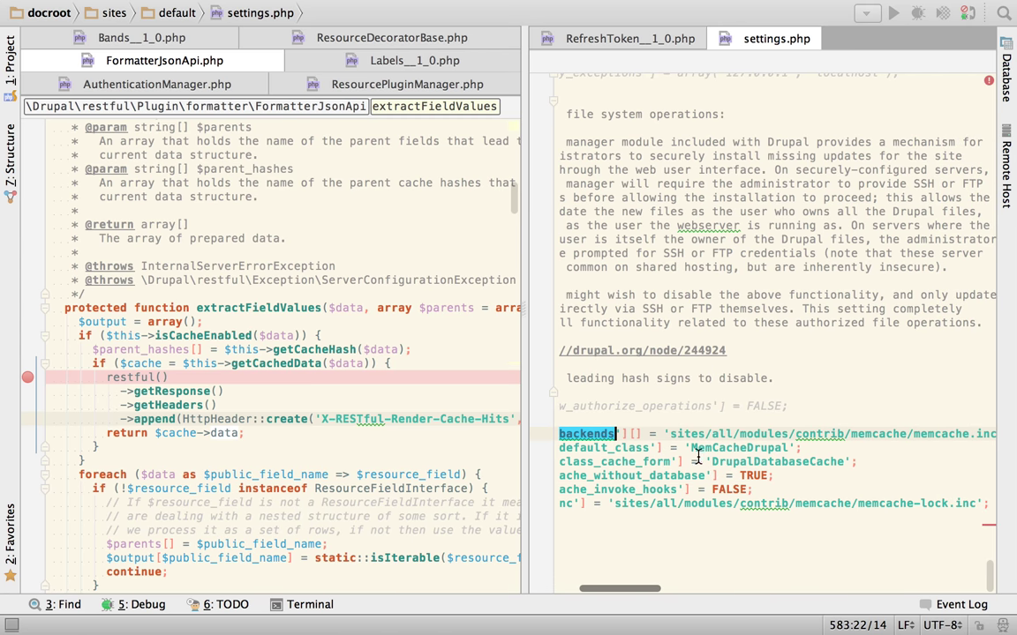
pyautogui.doubleClick(715, 447)
pyautogui.hscroll(-3, 794, 452)
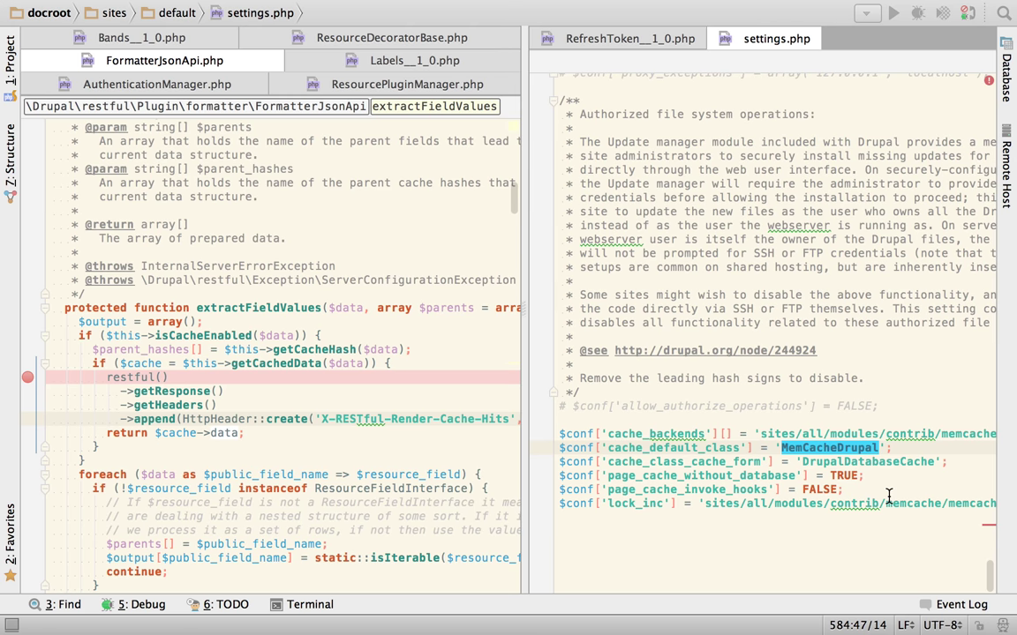
# - Leave PhpStorm and return to iTerm
pyautogui.press('super+Tab')
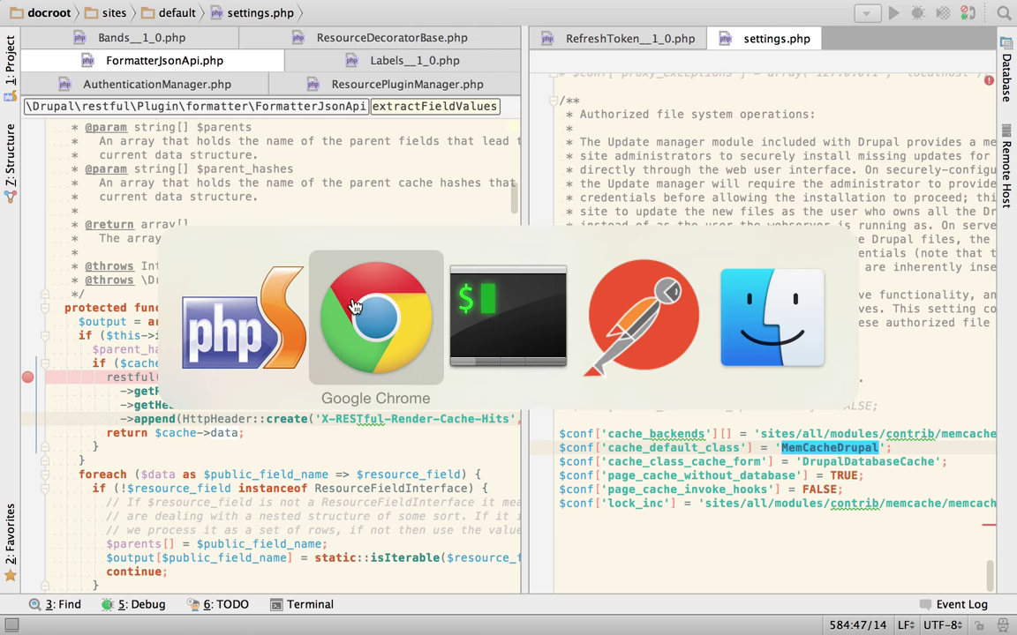
pyautogui.click(254, 315)
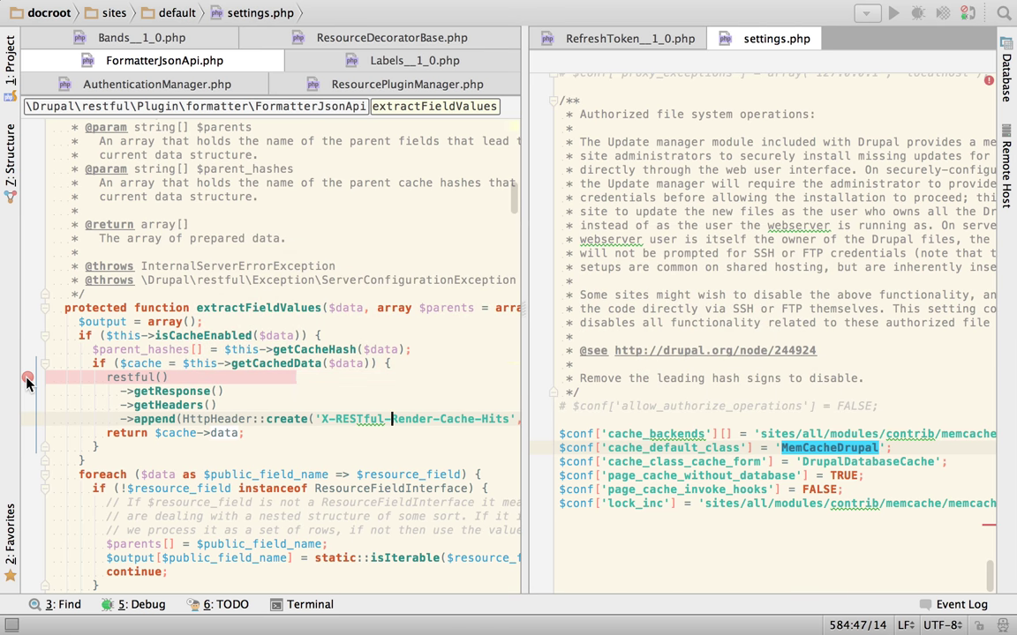
pyautogui.press('super+Tab')
# - In Chrome, log in to the Drupal site as admin and go to RESTful settings
pyautogui.click(500, 318)
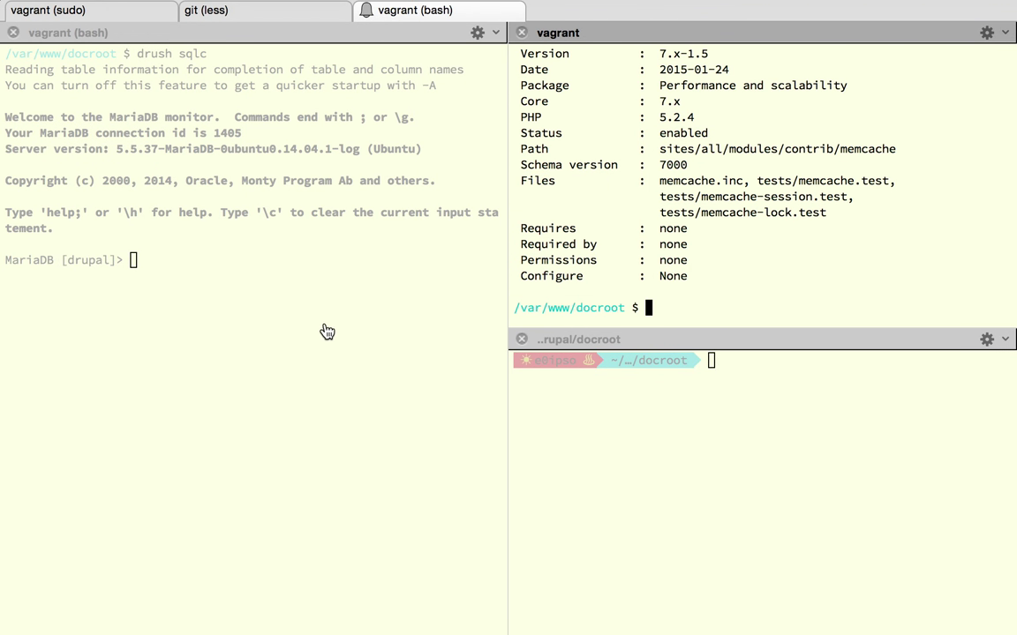
pyautogui.press('super+Tab')
pyautogui.click(484, 331)
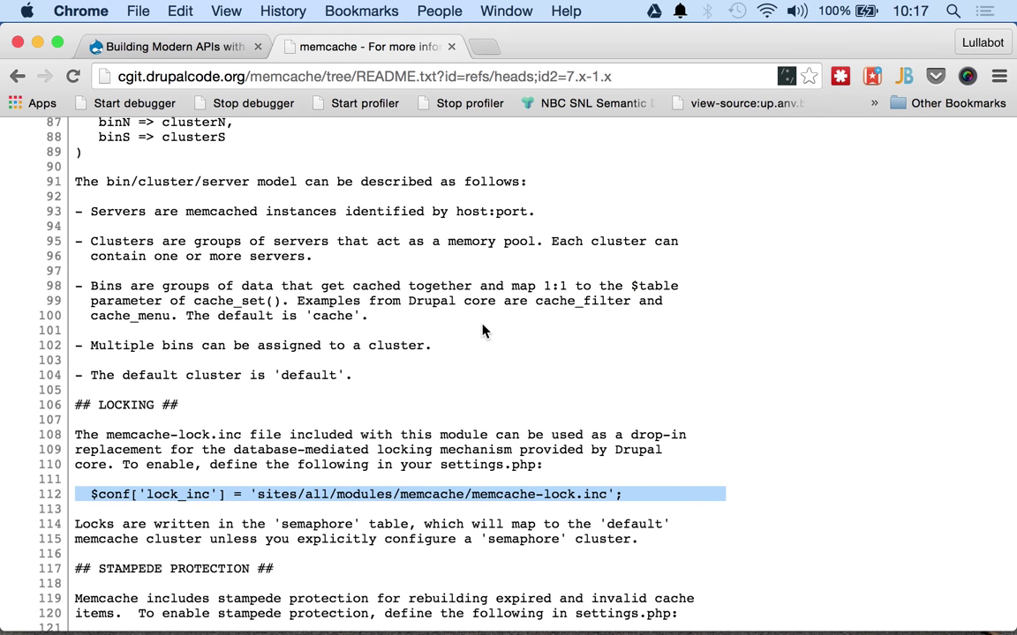
pyautogui.click(187, 51)
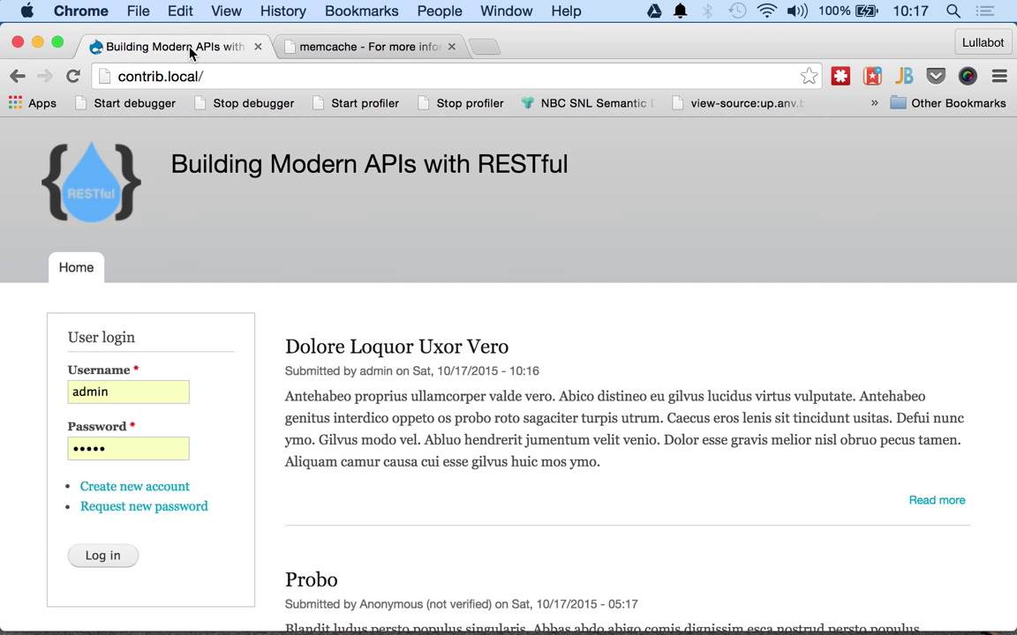
pyautogui.click(89, 560)
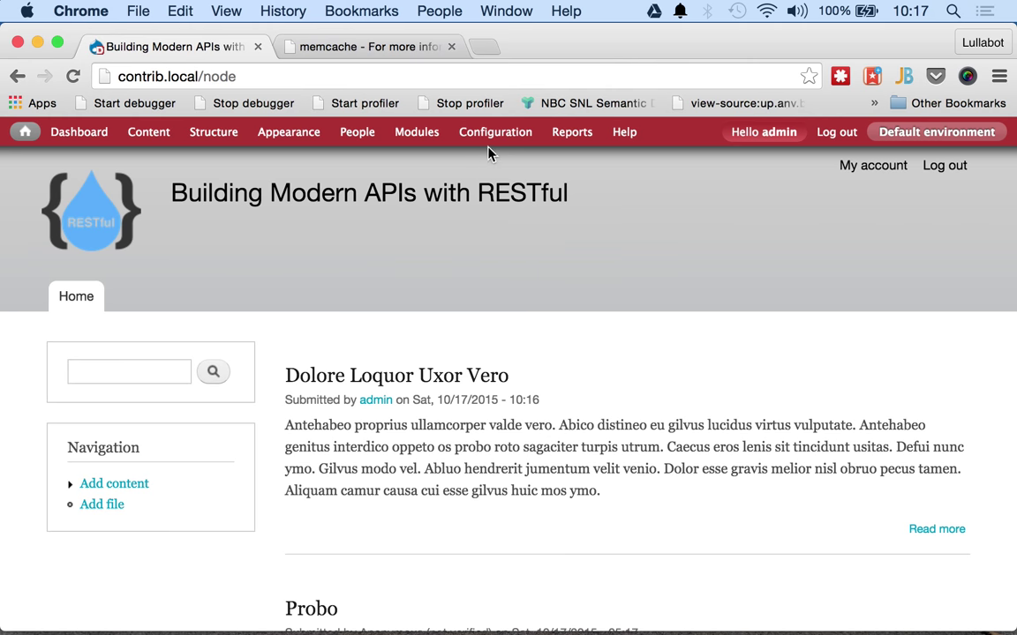
pyautogui.moveTo(488, 143)
pyautogui.moveTo(515, 335)
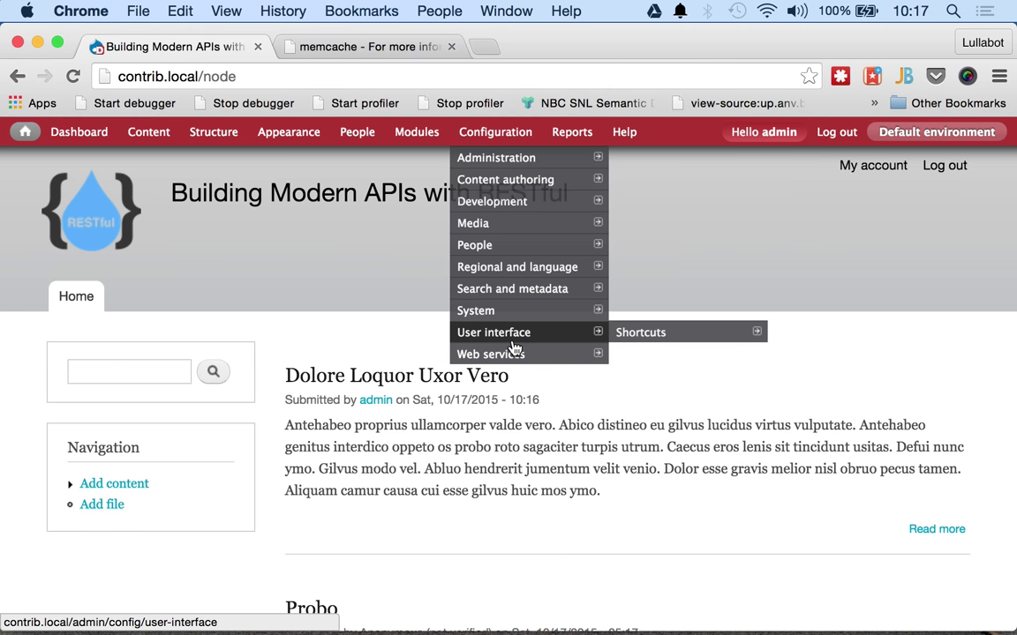
pyautogui.click(624, 357)
# - Untick Page cache and Cache results in the CACHE section and save the configuration
pyautogui.scroll(-5, 625, 362)
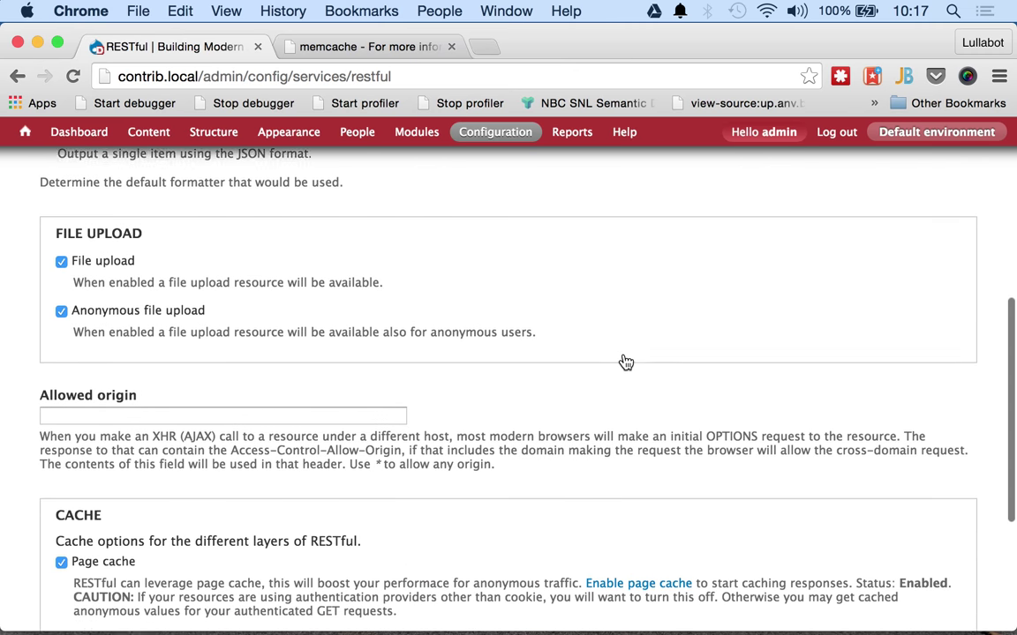
pyautogui.scroll(-4, 625, 362)
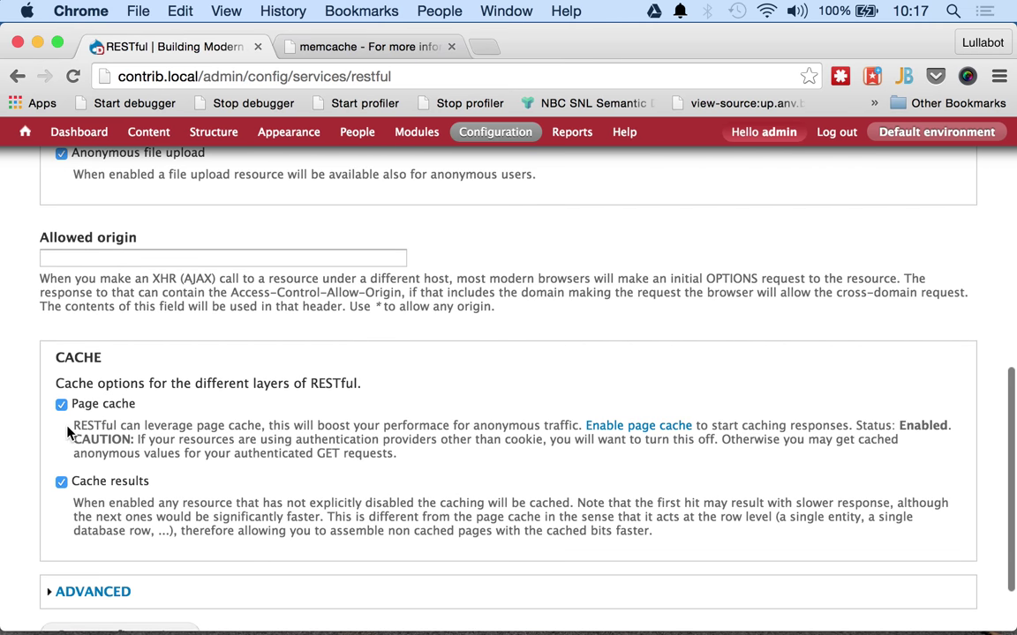
pyautogui.click(62, 405)
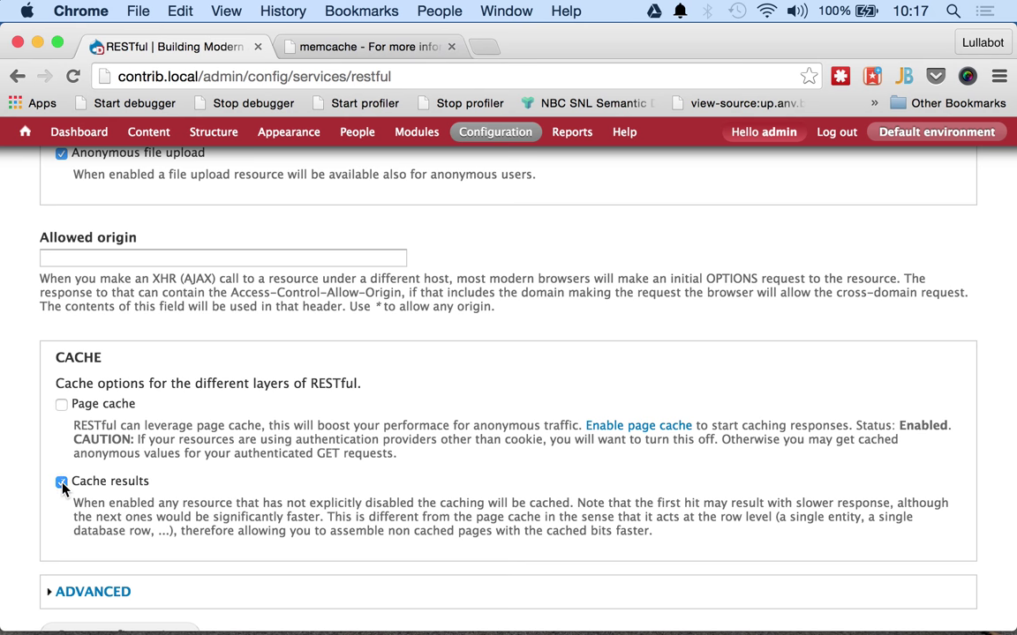
pyautogui.click(62, 483)
pyautogui.scroll(-2, 62, 485)
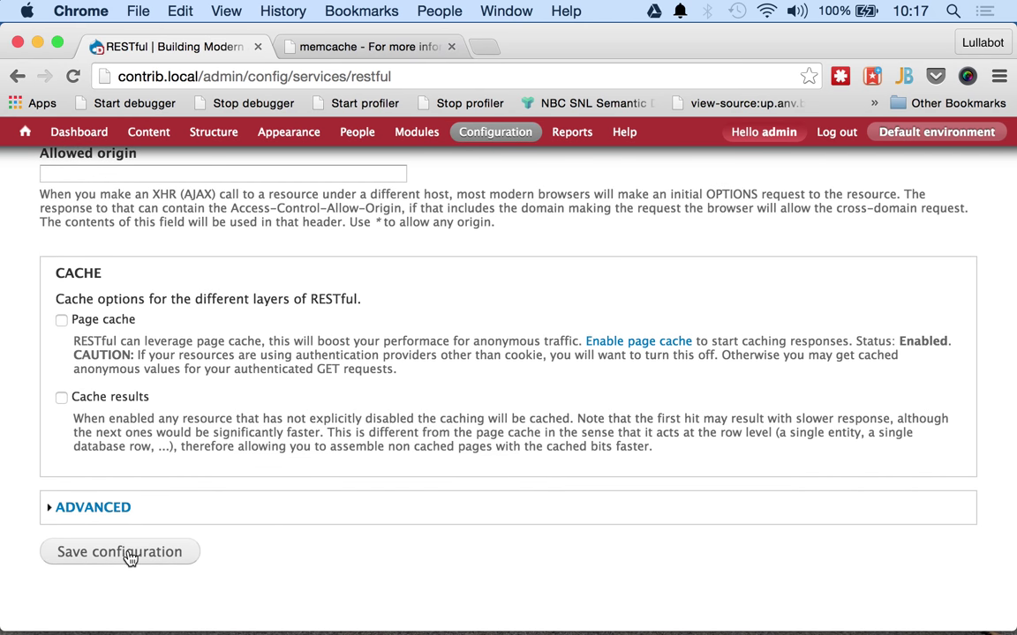
pyautogui.click(124, 552)
pyautogui.scroll(-10, 310, 274)
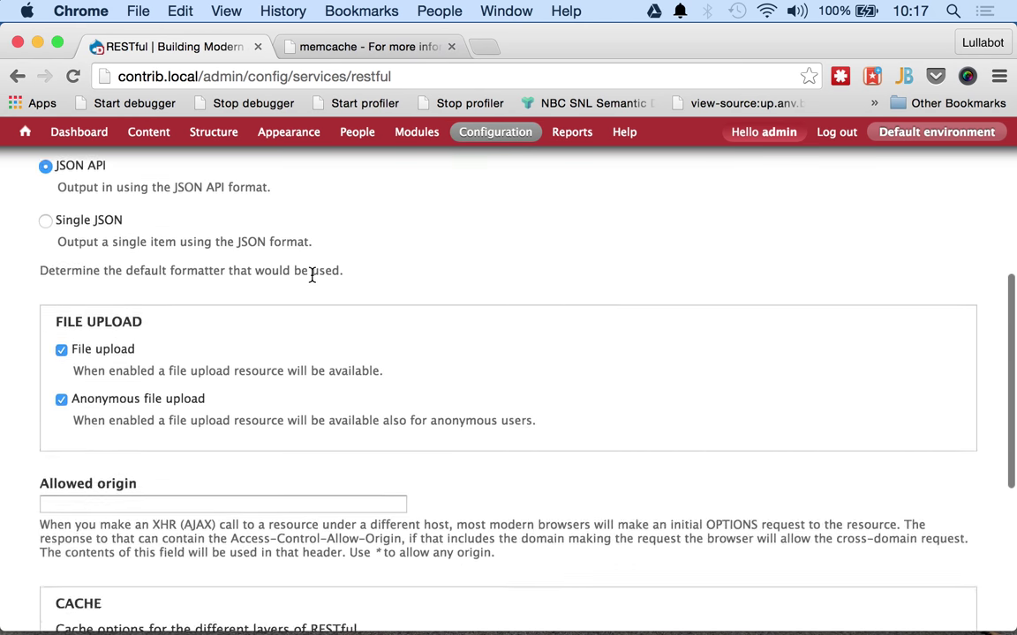
# - Save the Performance settings with anonymous page caching turned off
pyautogui.click(623, 343)
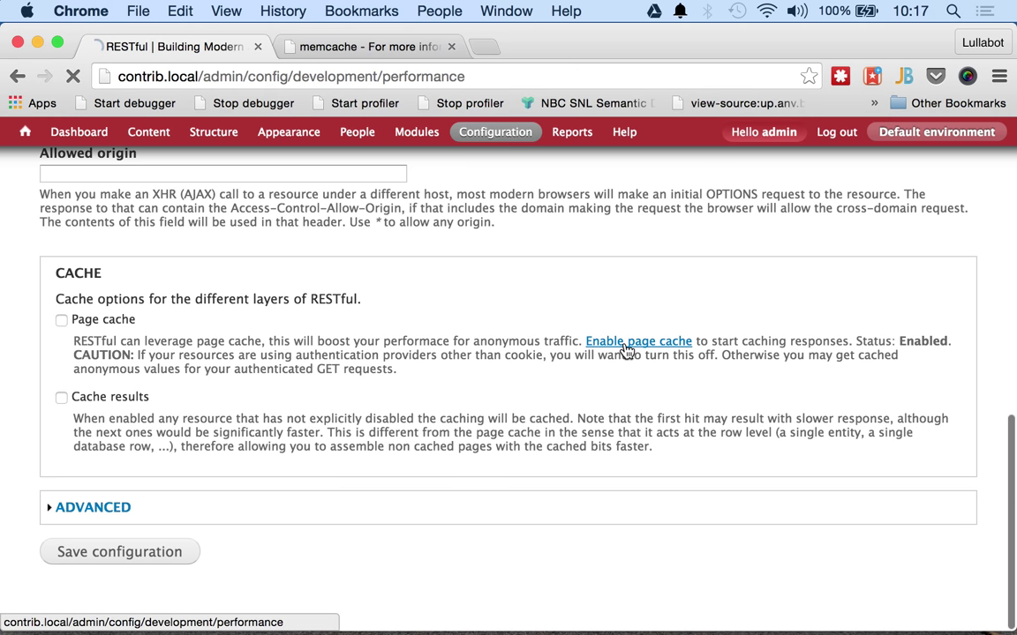
pyautogui.scroll(-5, 62, 482)
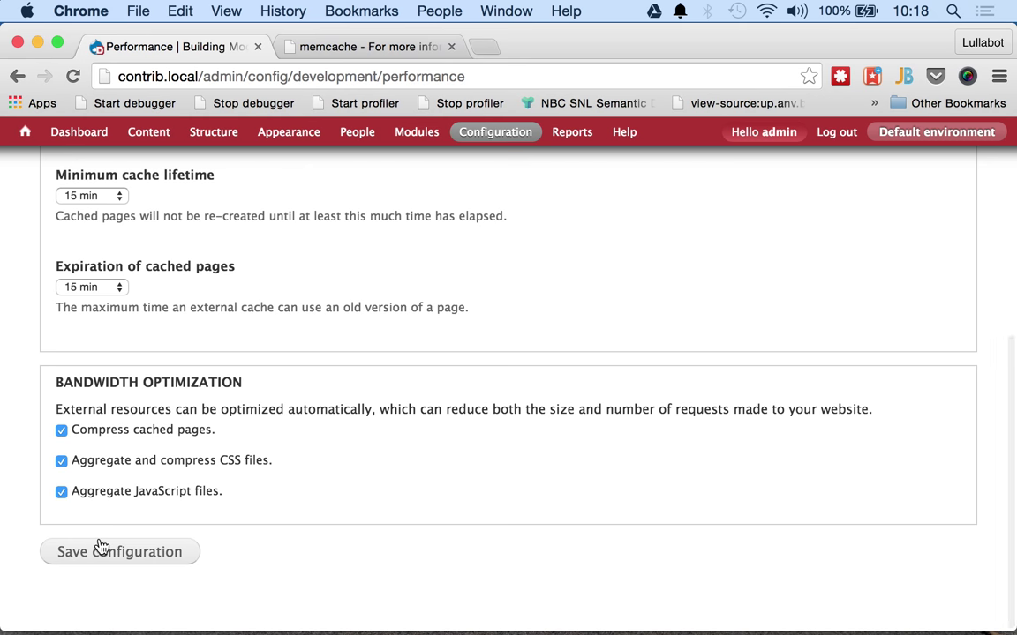
pyautogui.click(101, 551)
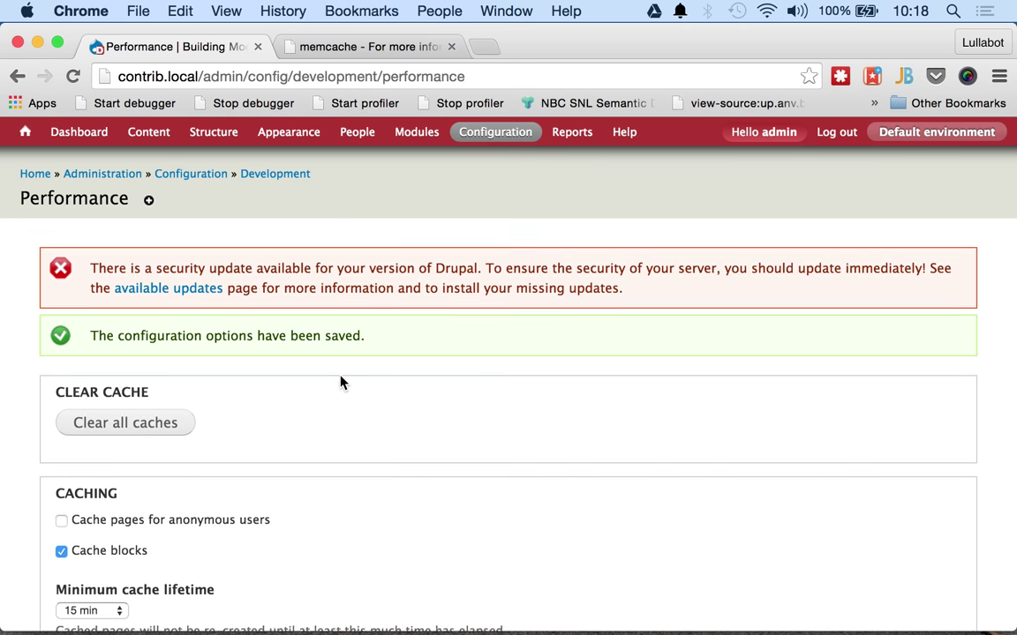
pyautogui.scroll(-1, 341, 382)
# - Go back to RESTful settings and confirm page cache status reads Disabled
pyautogui.click(18, 78)
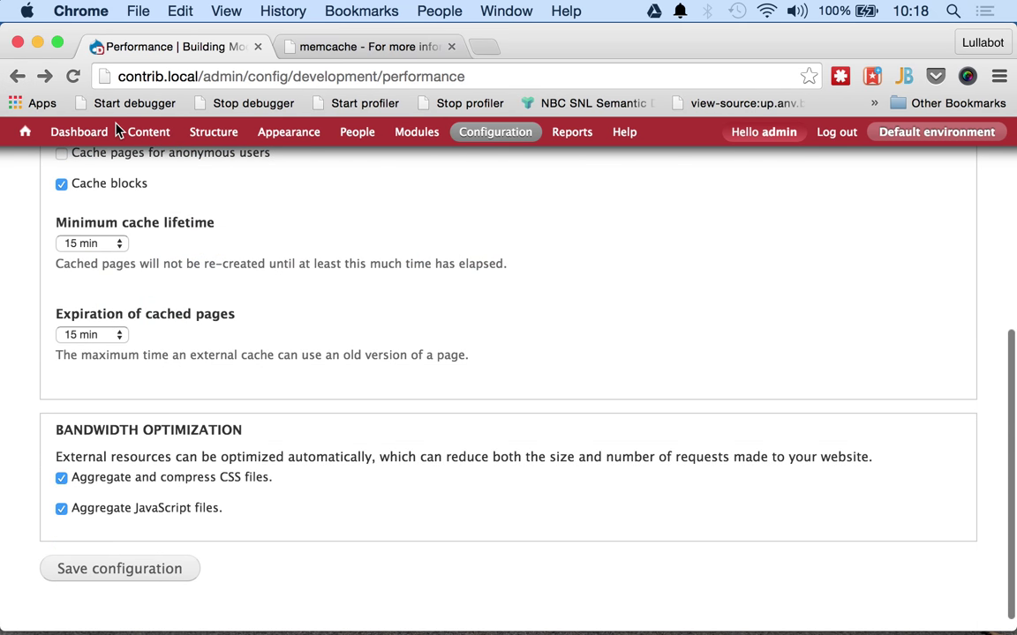
pyautogui.click(14, 79)
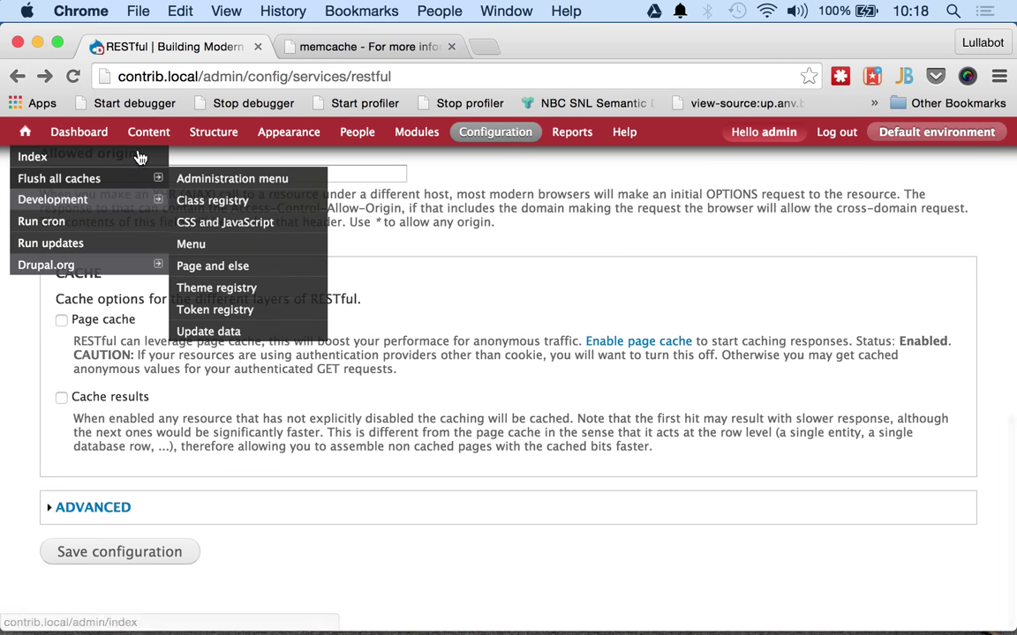
pyautogui.click(175, 76)
pyautogui.write('ç')
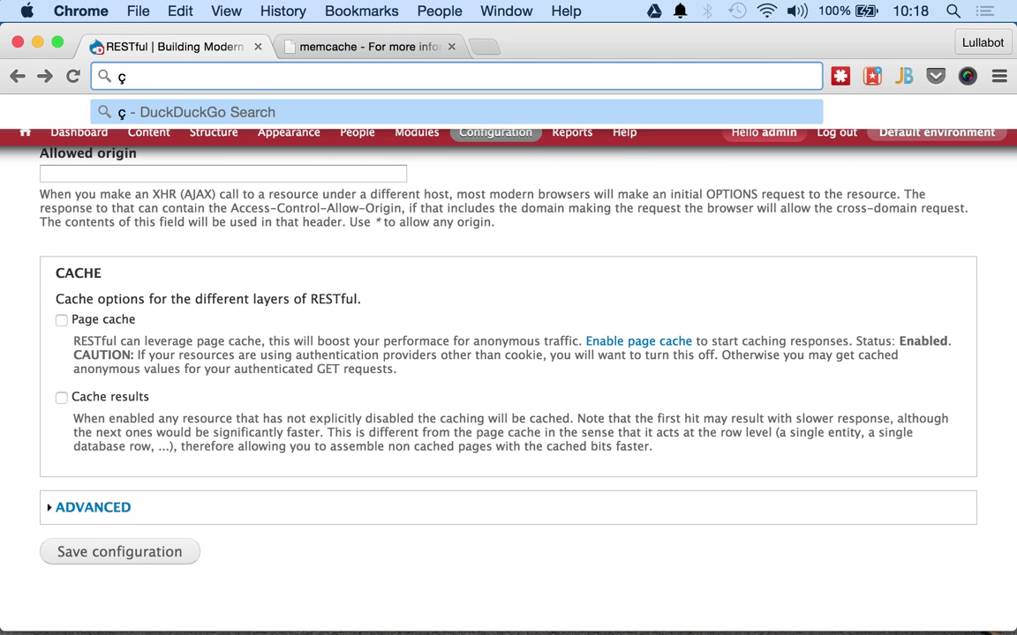
pyautogui.press('Escape')
pyautogui.scroll(15, 374, 345)
pyautogui.scroll(-2, 374, 345)
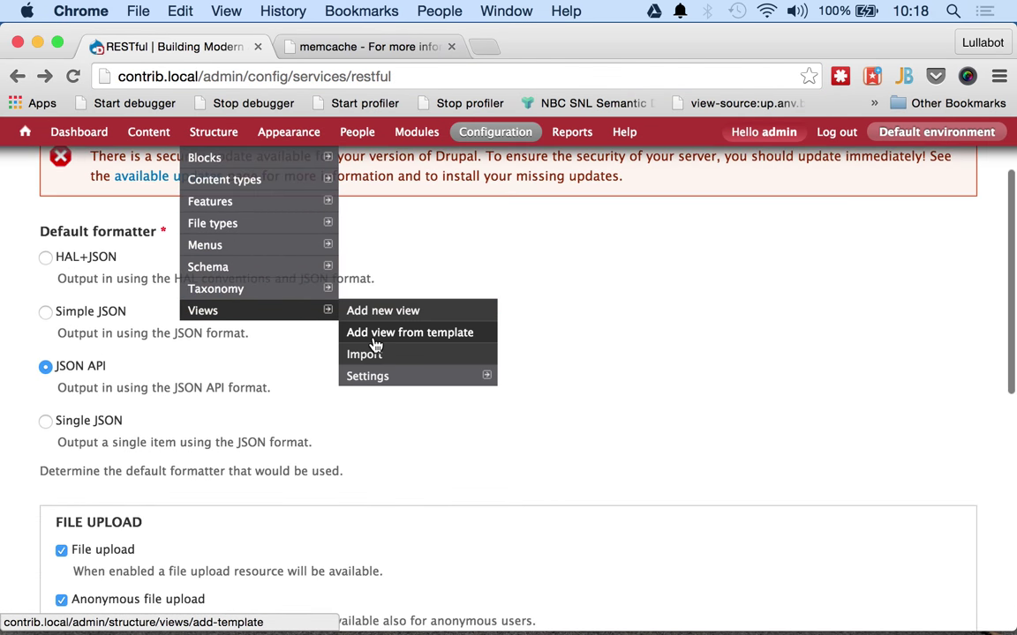
pyautogui.scroll(-15, 182, 451)
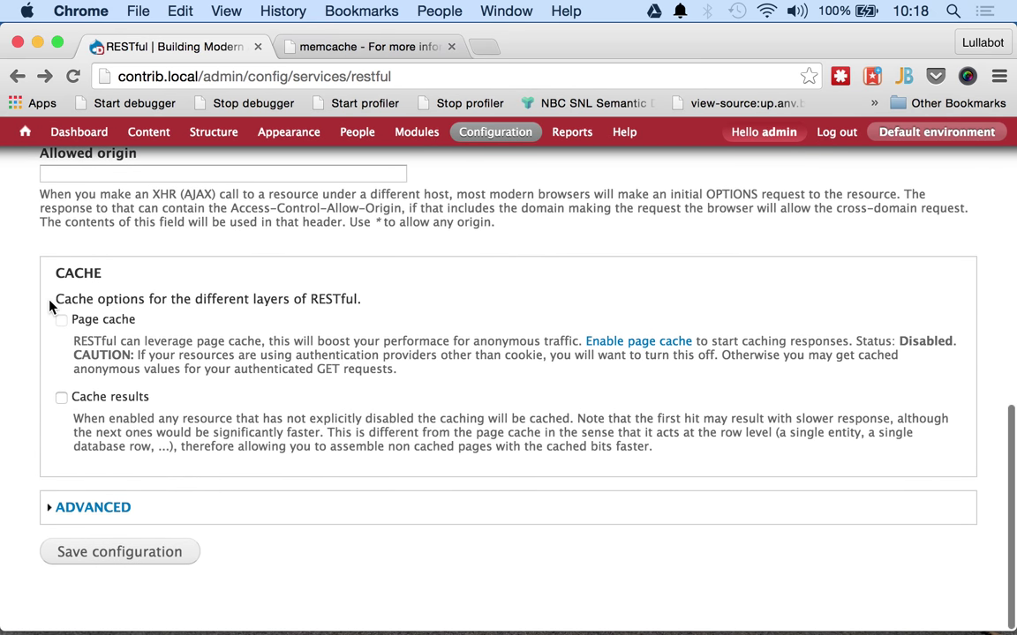
pyautogui.moveTo(51, 300); pyautogui.dragTo(783, 450)
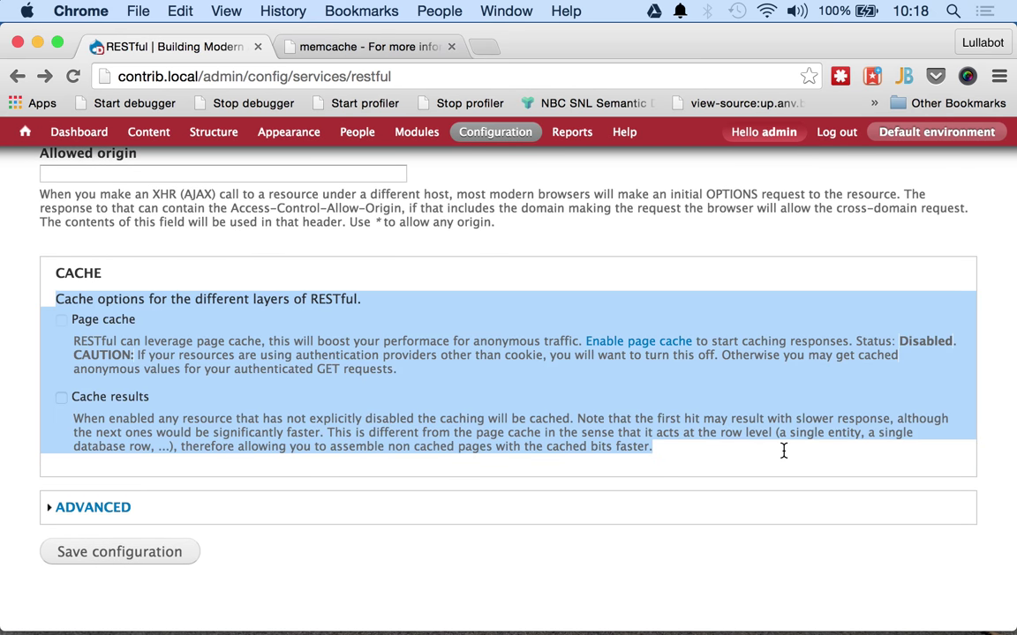
pyautogui.press('super+Tab')
# - Resend GET labels/58 in Postman five times, noting the 413 ms response time
pyautogui.click(650, 347)
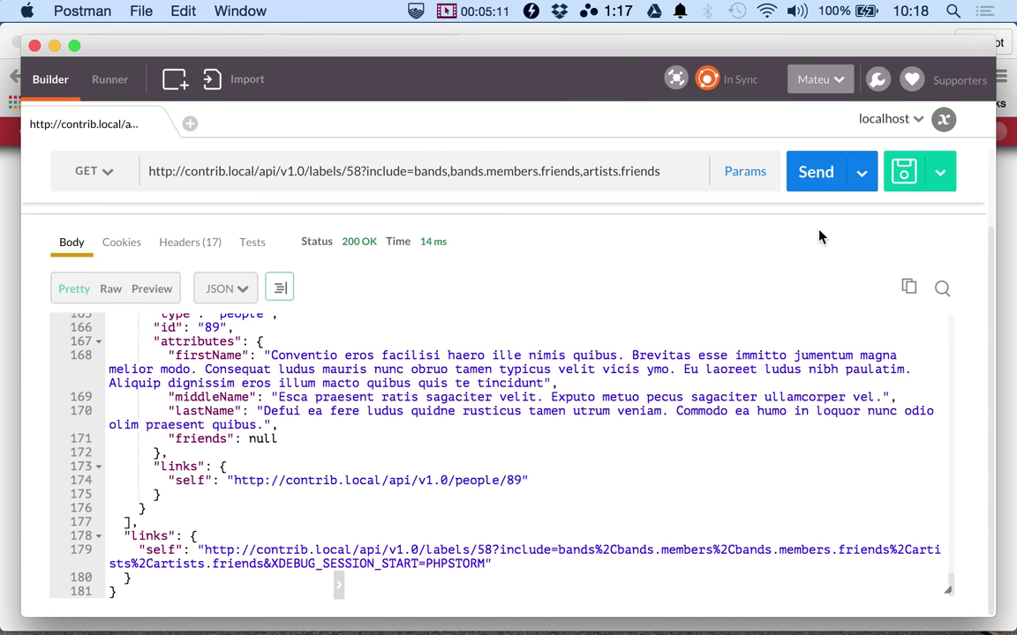
pyautogui.click(816, 173)
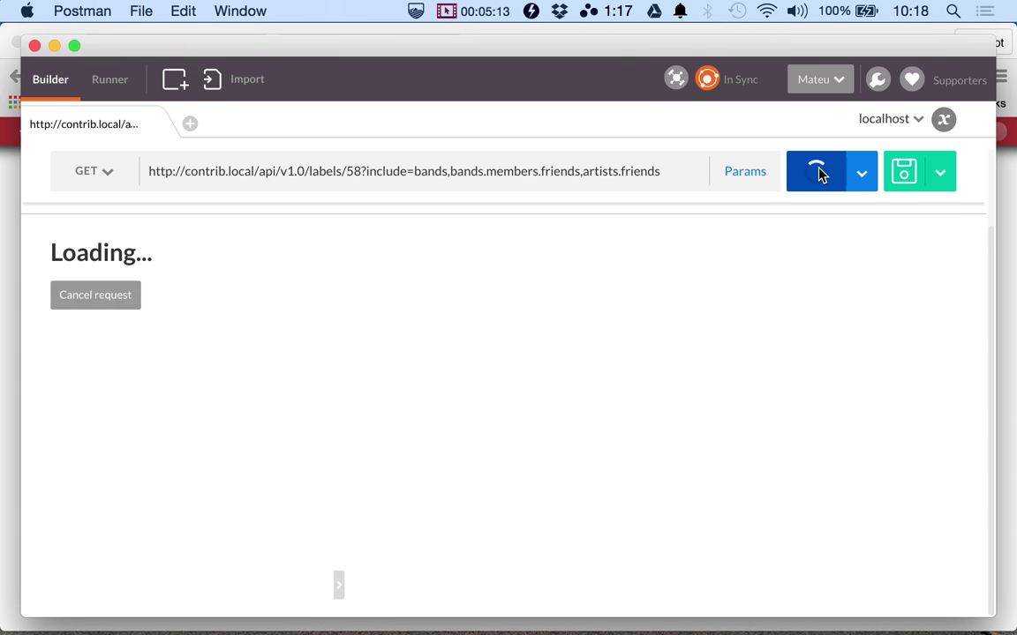
pyautogui.click(819, 174)
pyautogui.click(820, 175)
pyautogui.click(819, 174)
pyautogui.click(820, 176)
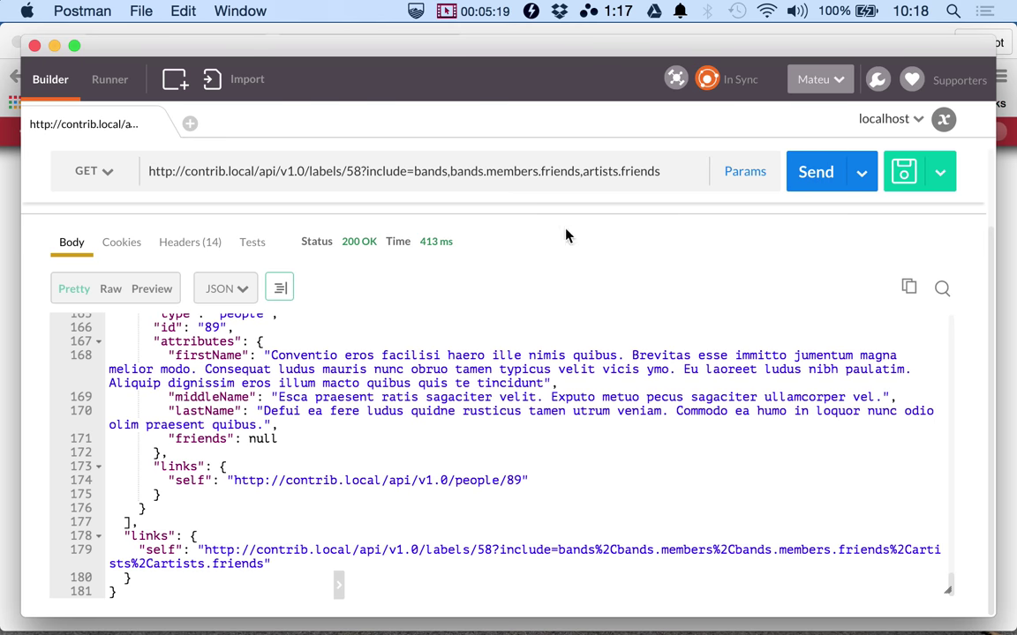
pyautogui.moveTo(421, 244); pyautogui.dragTo(470, 248)
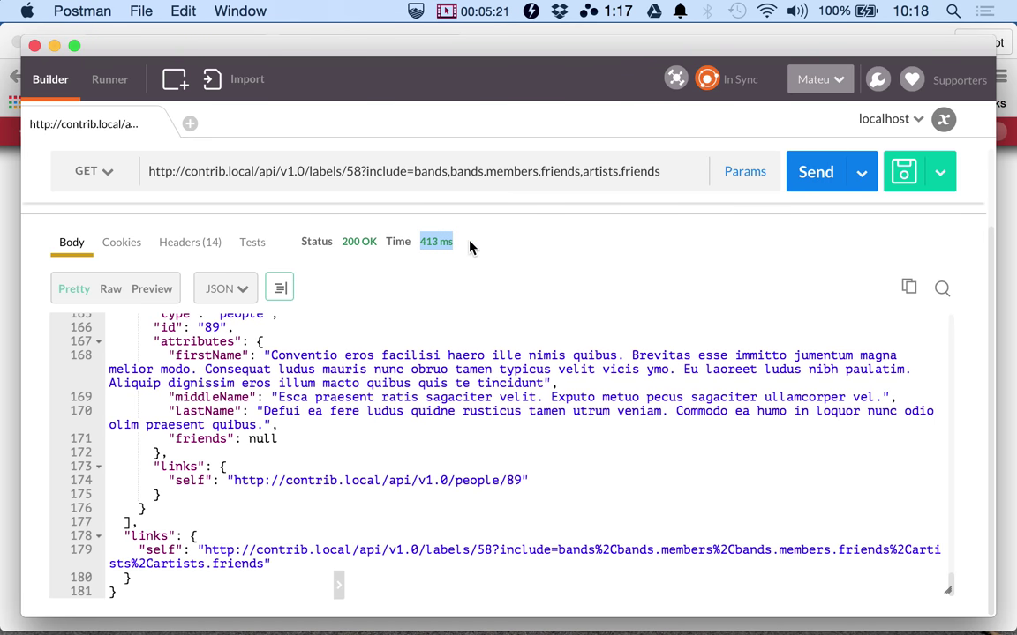
# - Resend the request six more times and scroll the JSON body back to the Adeline Records label
pyautogui.click(818, 179)
pyautogui.click(818, 179)
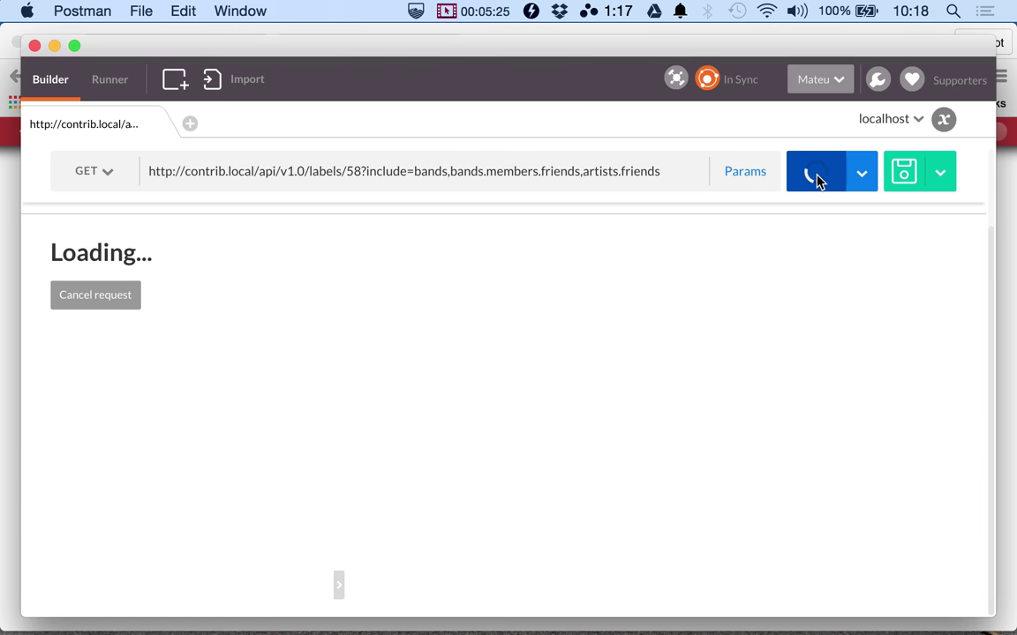
pyautogui.click(818, 179)
pyautogui.click(818, 179)
pyautogui.click(818, 179)
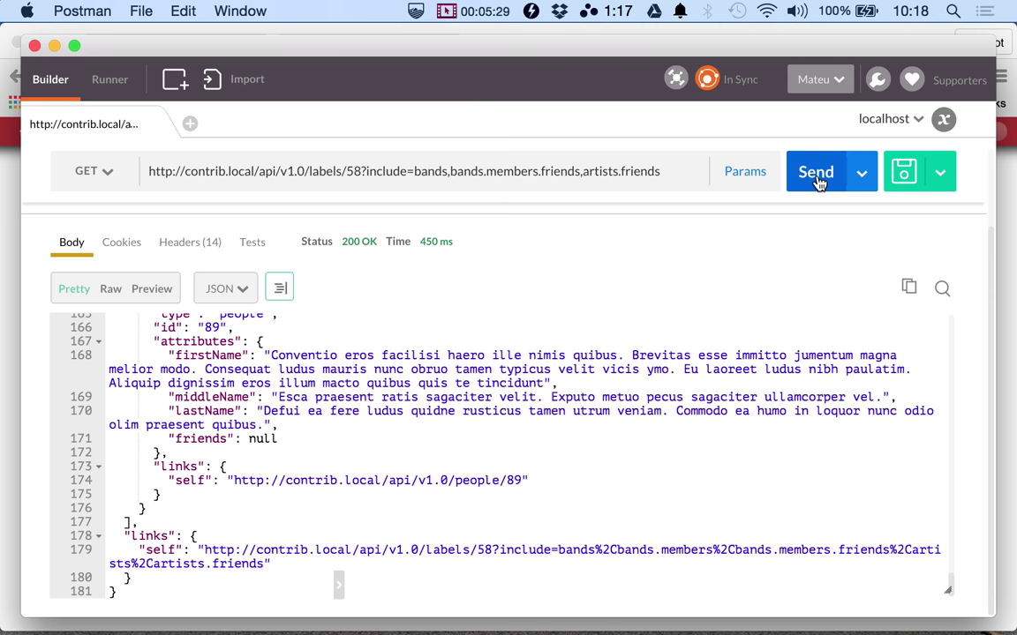
pyautogui.click(819, 179)
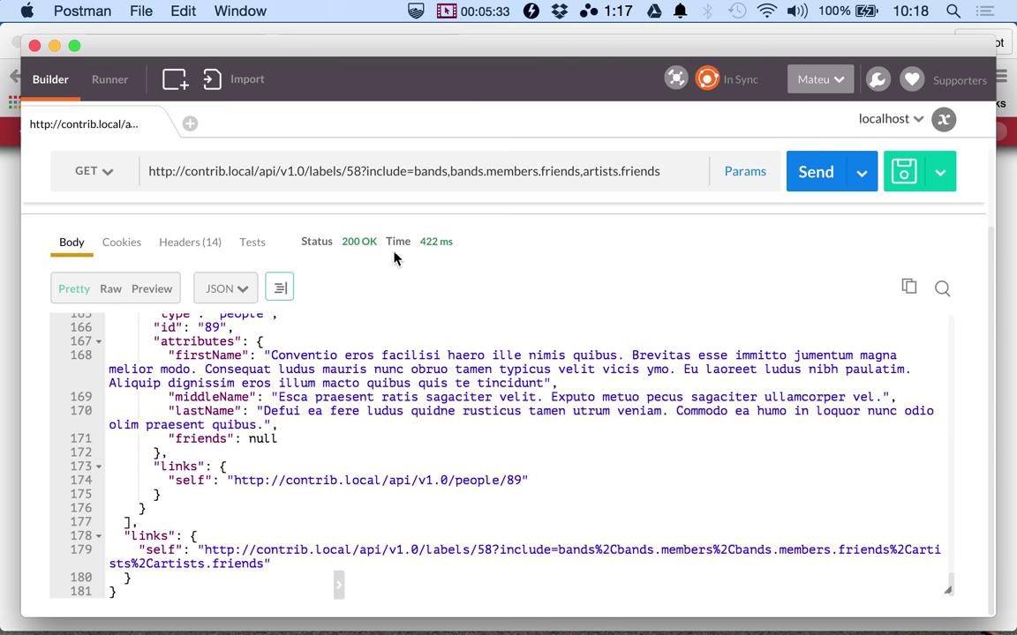
pyautogui.scroll(15, 283, 468)
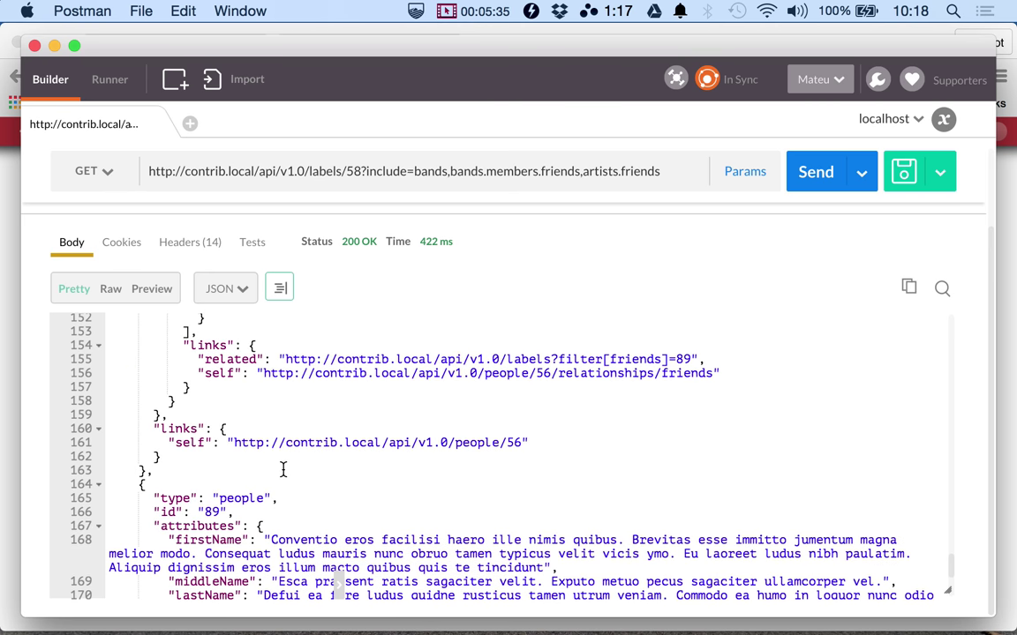
pyautogui.scroll(8, 284, 467)
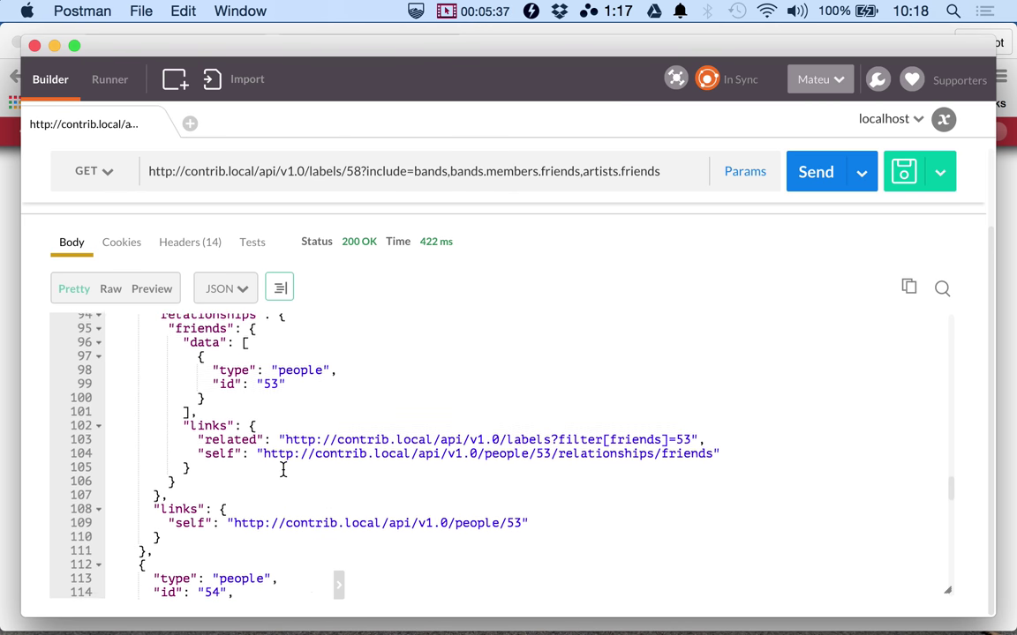
pyautogui.scroll(20, 283, 469)
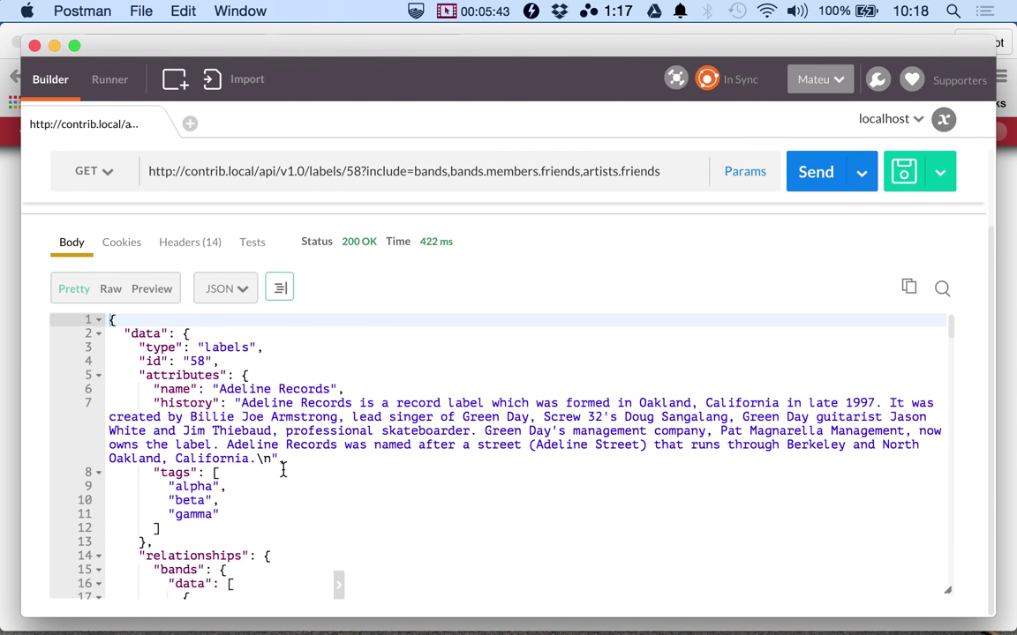
# - Show the response headers and highlight the X-Drupal-Cache header
pyautogui.click(190, 249)
pyautogui.scroll(-1, 295, 516)
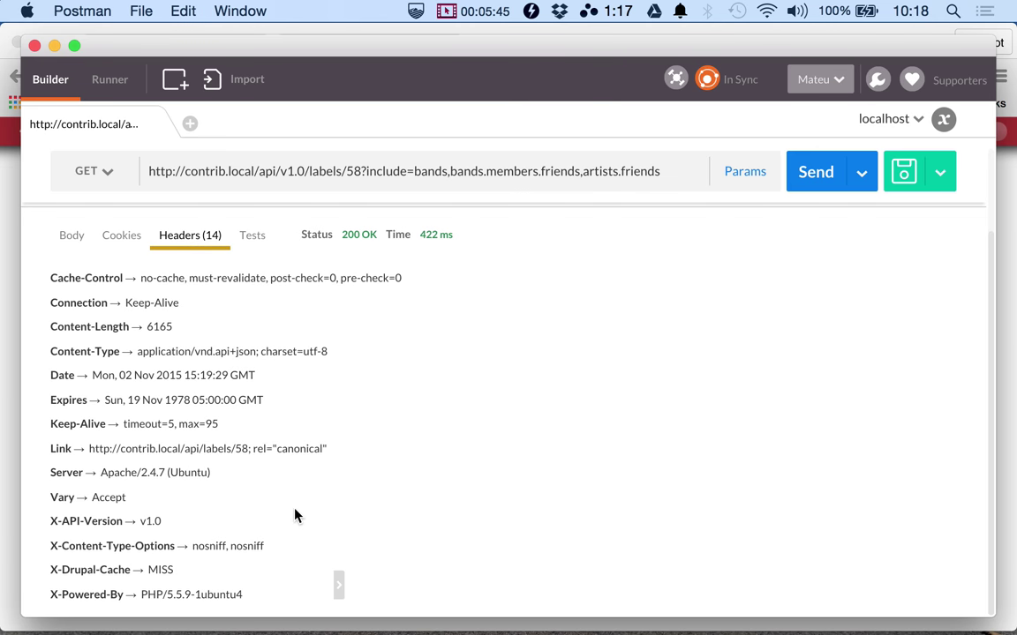
pyautogui.moveTo(32, 568); pyautogui.dragTo(199, 569)
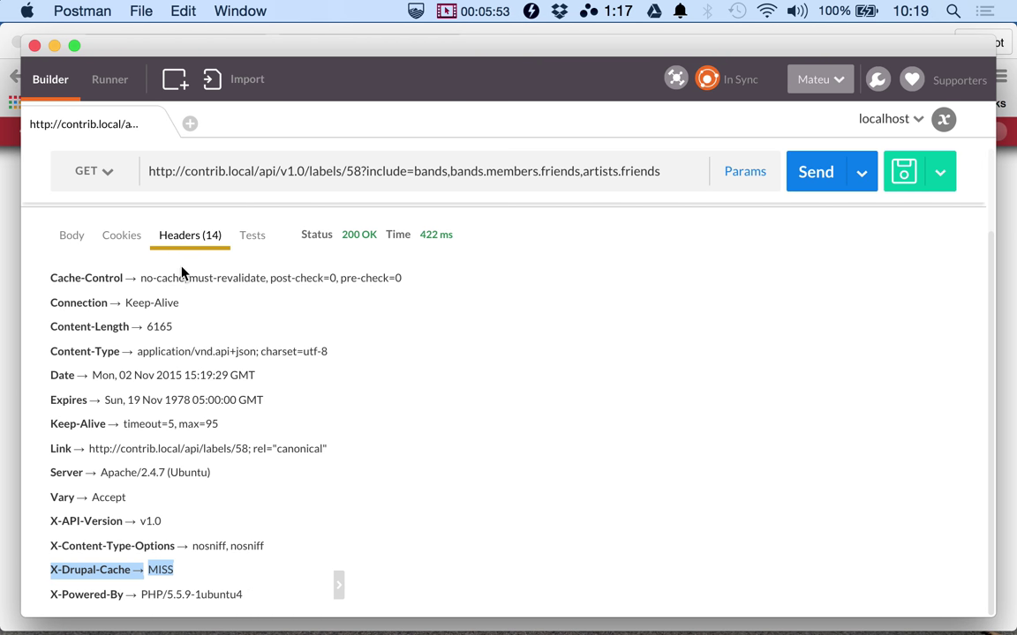
# - Resend the request and highlight X-Drupal-Cache still reading MISS at 708 ms
pyautogui.moveTo(64, 607)
pyautogui.click(804, 181)
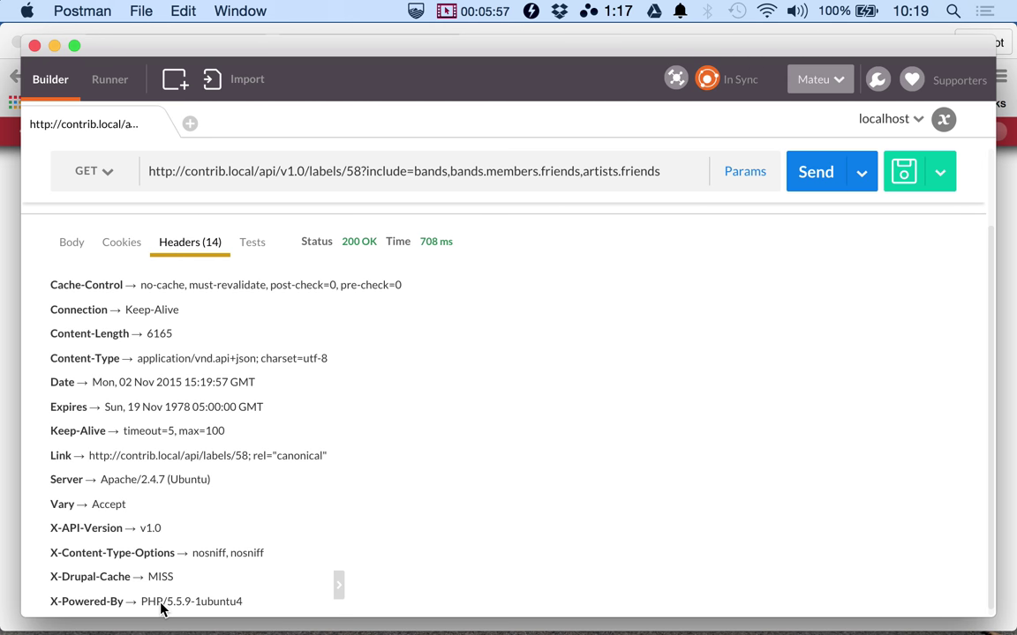
pyautogui.moveTo(190, 578); pyautogui.dragTo(44, 573)
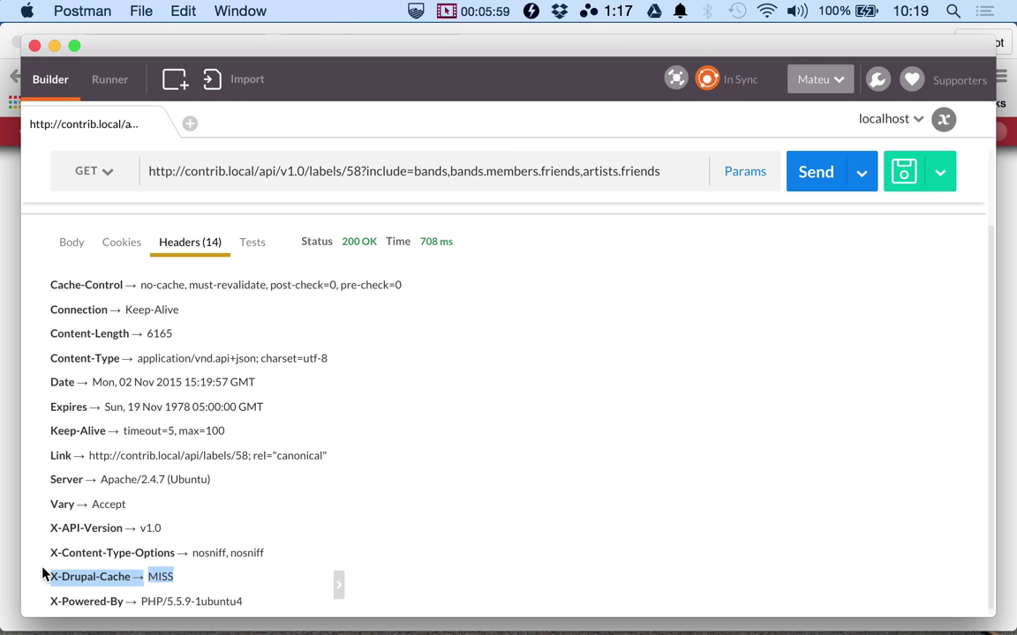
pyautogui.press('super+Tab')
# - Tick the RESTful Cache results checkbox in Chrome, then return to Postman
pyautogui.click(3, 424)
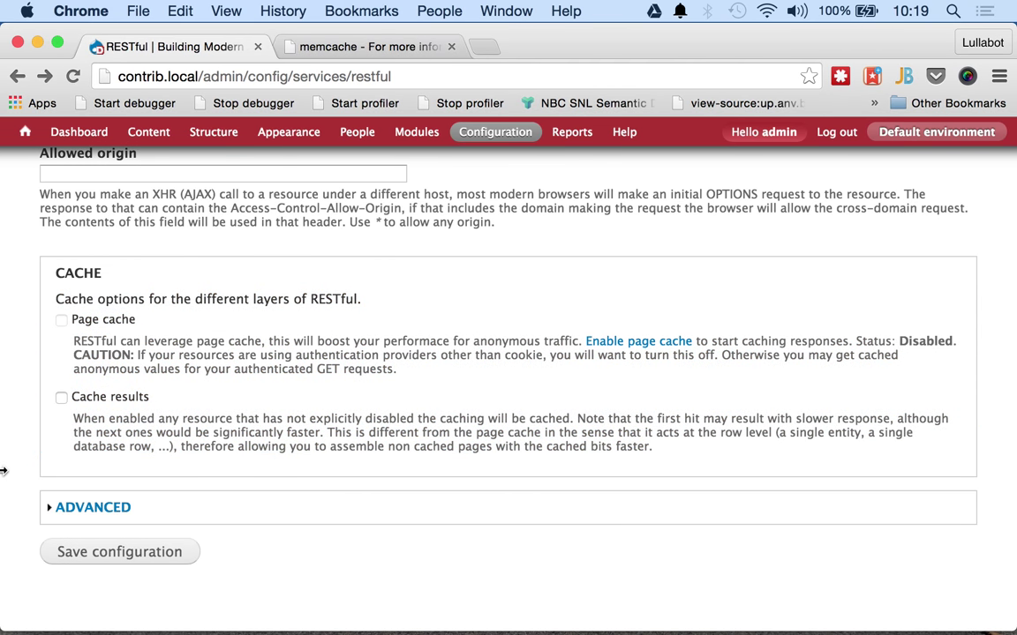
pyautogui.tripleClick(78, 423)
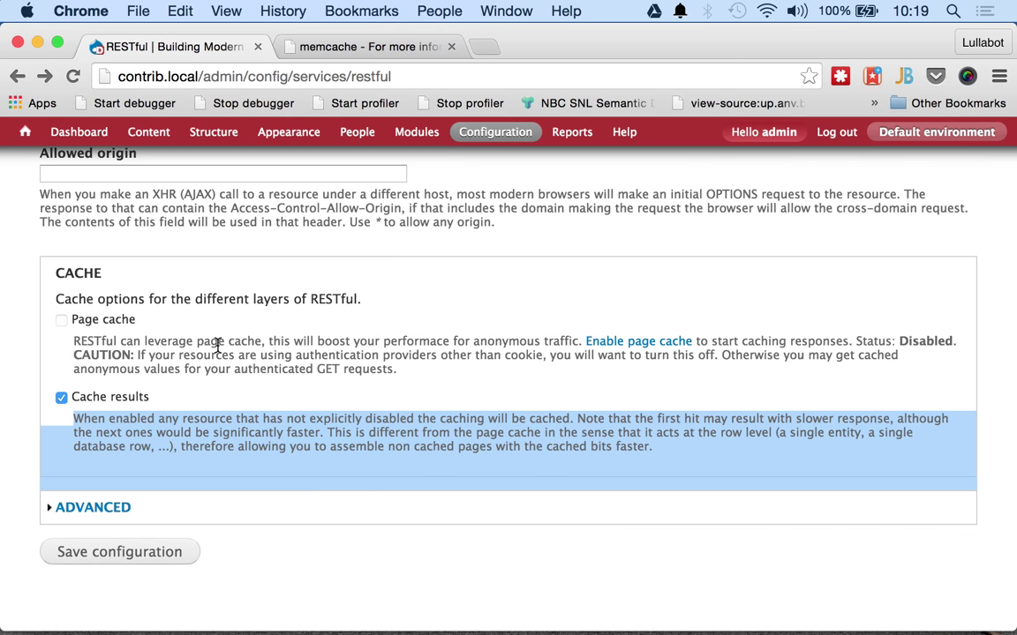
pyautogui.press('super+Tab')
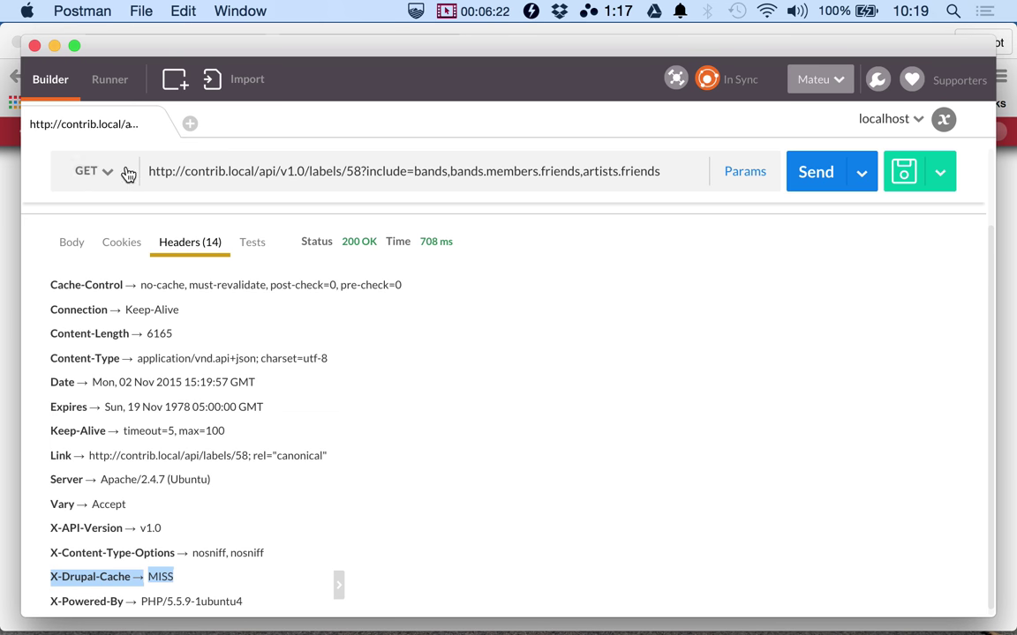
pyautogui.click(72, 244)
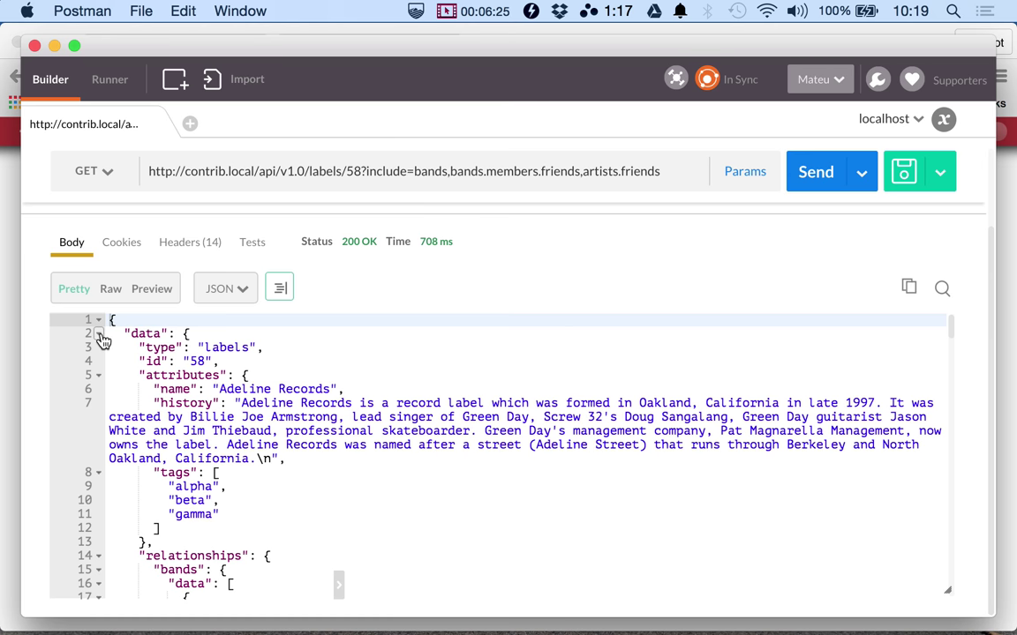
pyautogui.click(100, 335)
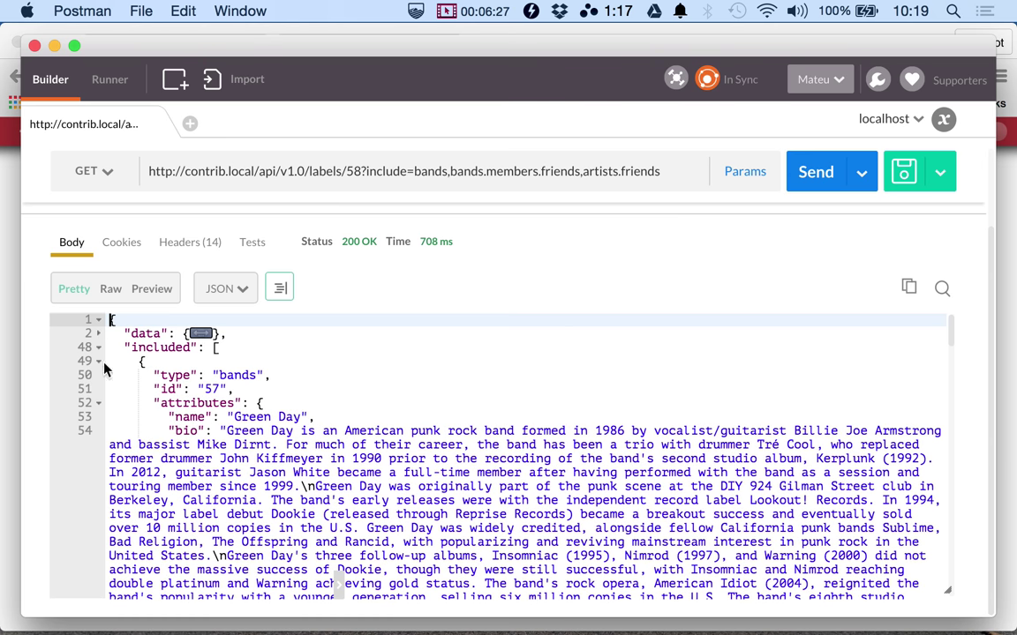
pyautogui.moveTo(110, 319); pyautogui.dragTo(152, 389)
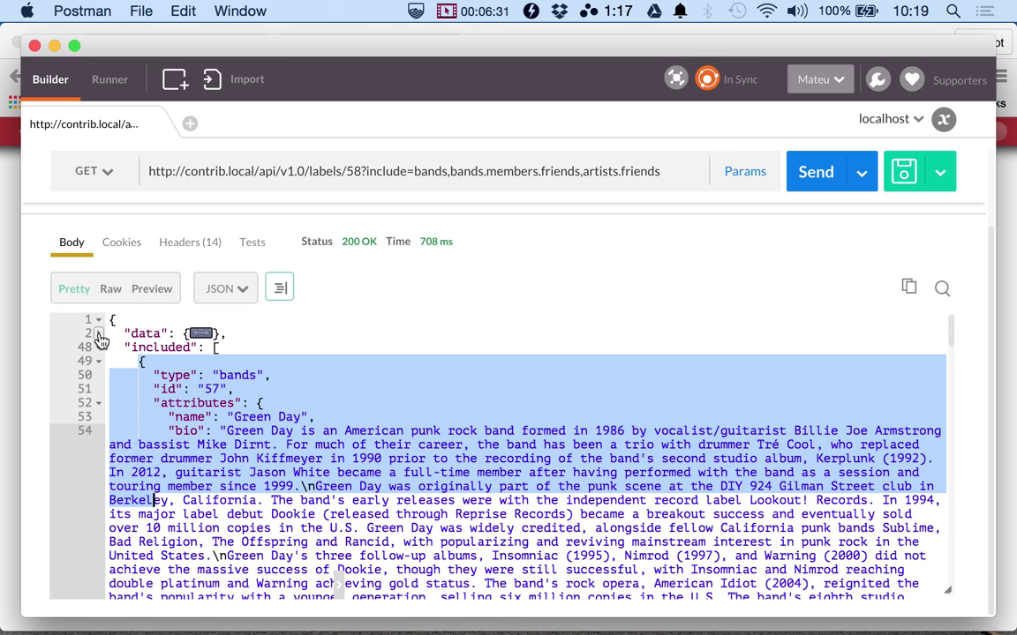
pyautogui.click(98, 334)
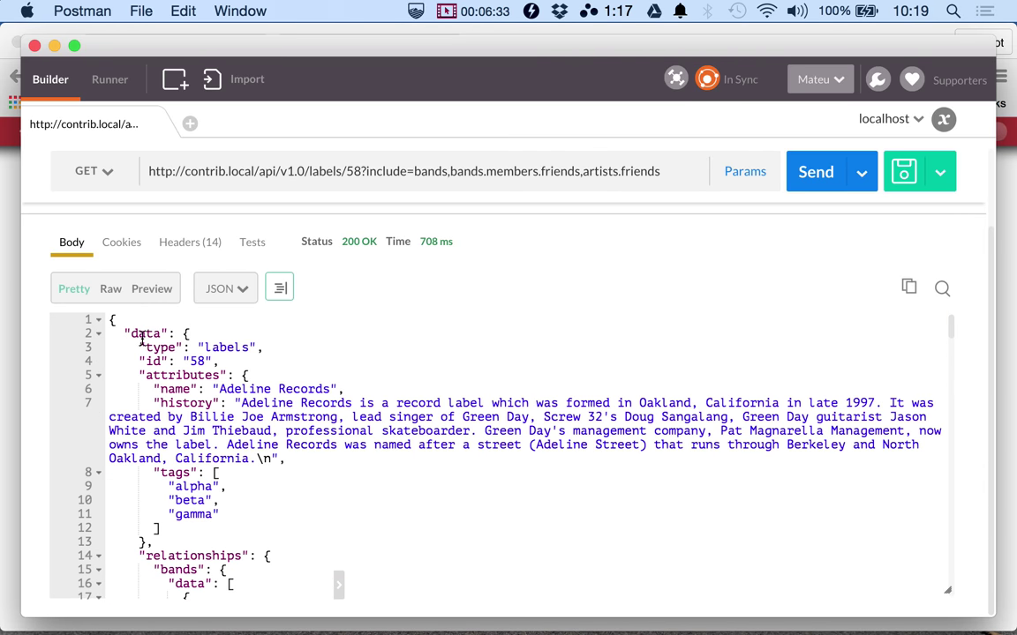
pyautogui.moveTo(183, 334); pyautogui.dragTo(210, 479)
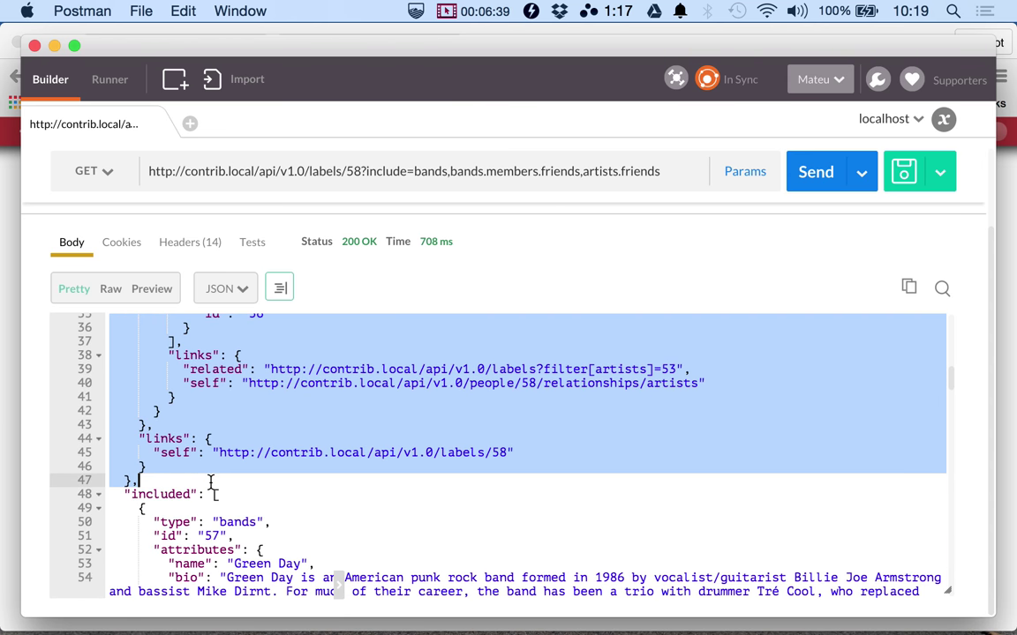
pyautogui.scroll(-3, 210, 481)
pyautogui.moveTo(134, 385); pyautogui.dragTo(171, 536)
pyautogui.scroll(-5, 181, 481)
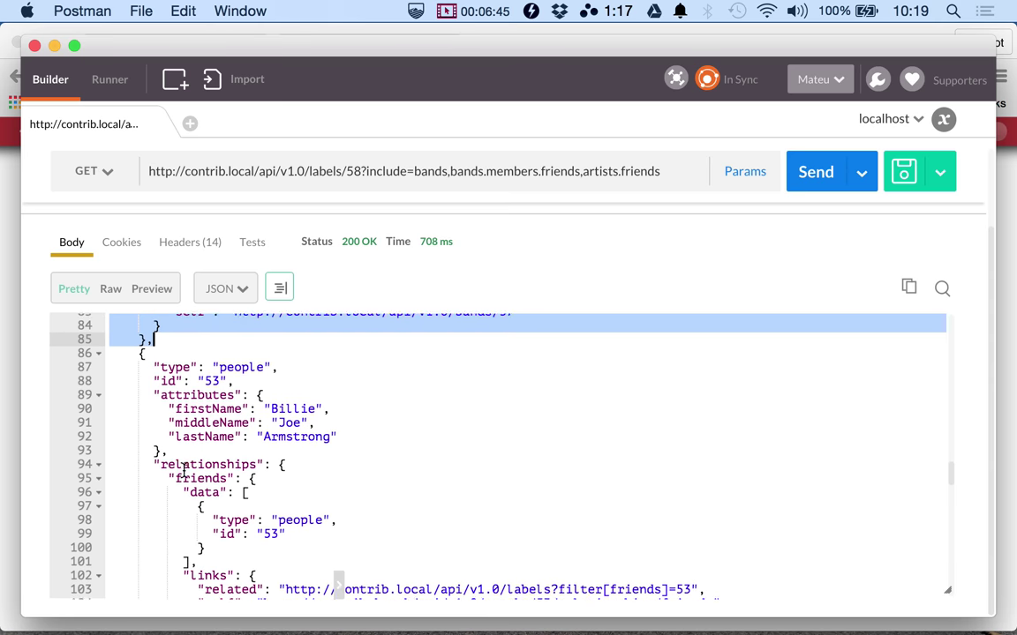
pyautogui.moveTo(183, 472); pyautogui.dragTo(181, 434)
pyautogui.scroll(-8, 144, 430)
pyautogui.scroll(-2, 181, 432)
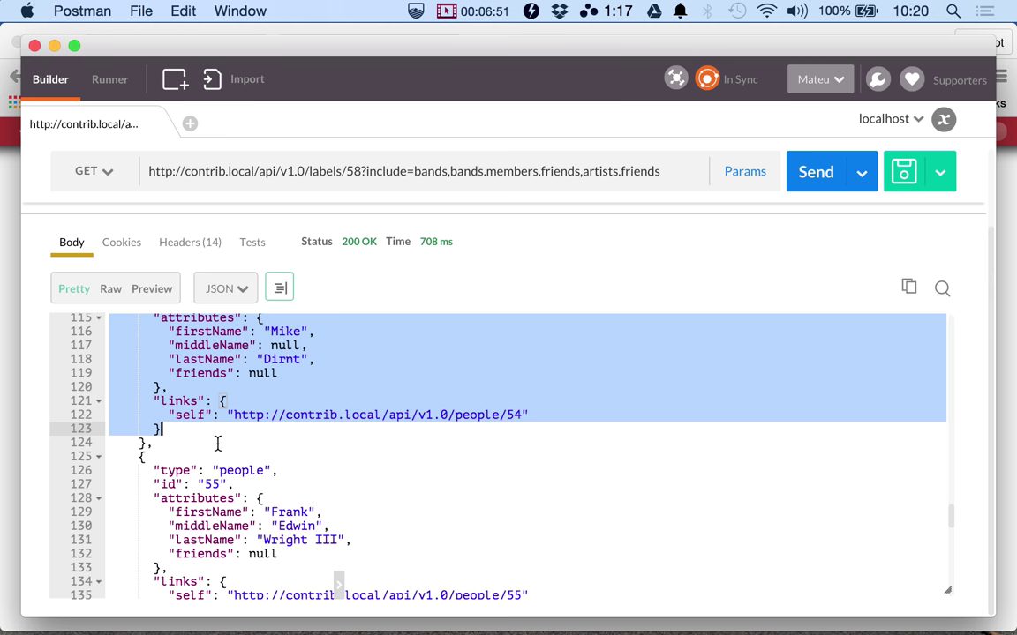
pyautogui.scroll(20, 318, 465)
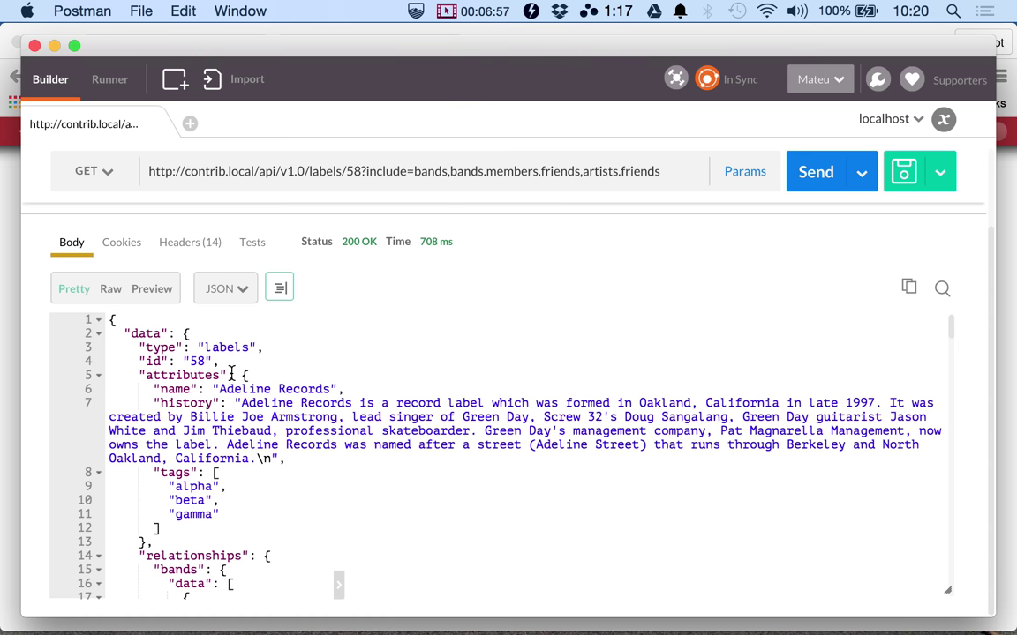
pyautogui.doubleClick(429, 171)
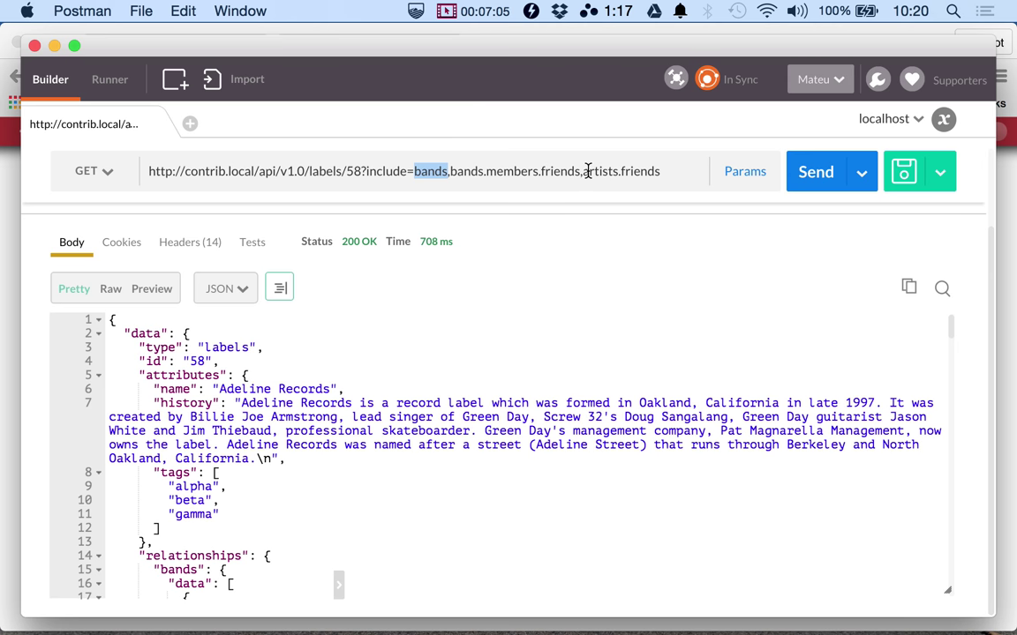
pyautogui.moveTo(584, 171); pyautogui.dragTo(630, 177)
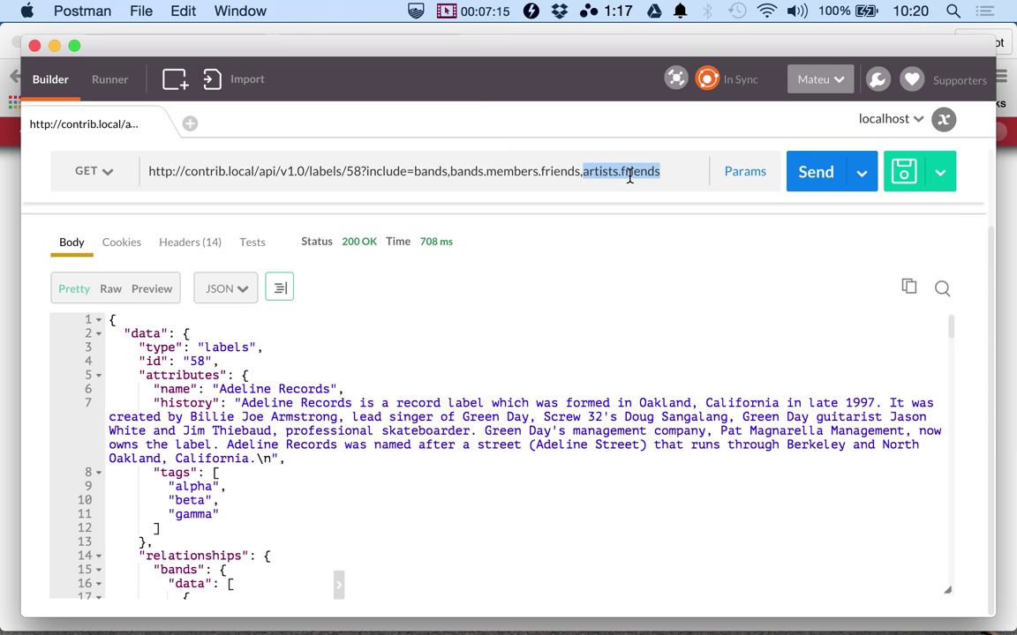
pyautogui.click(191, 361)
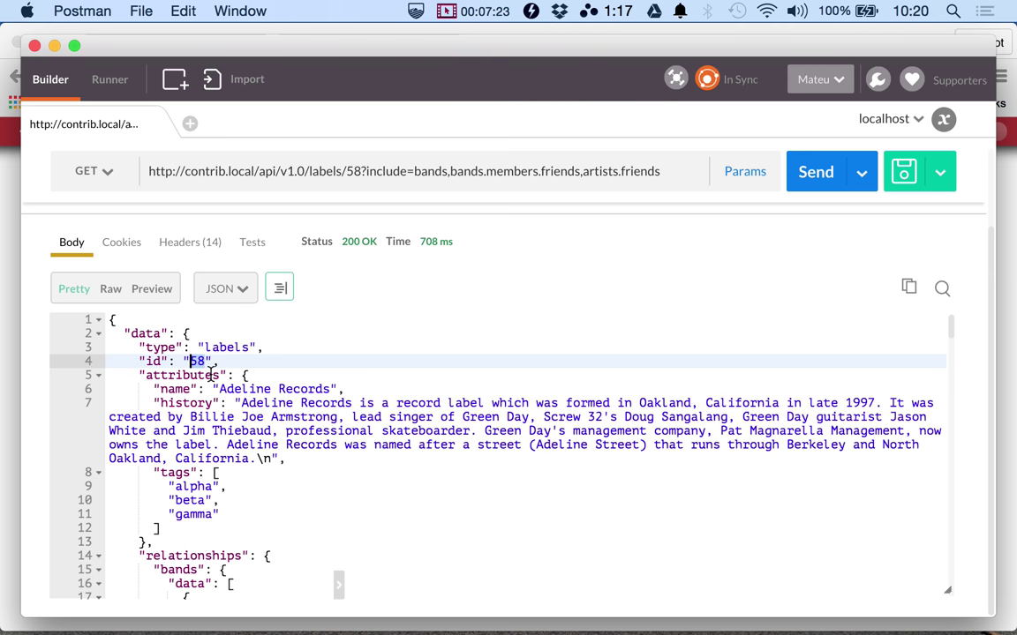
pyautogui.scroll(-1, 210, 375)
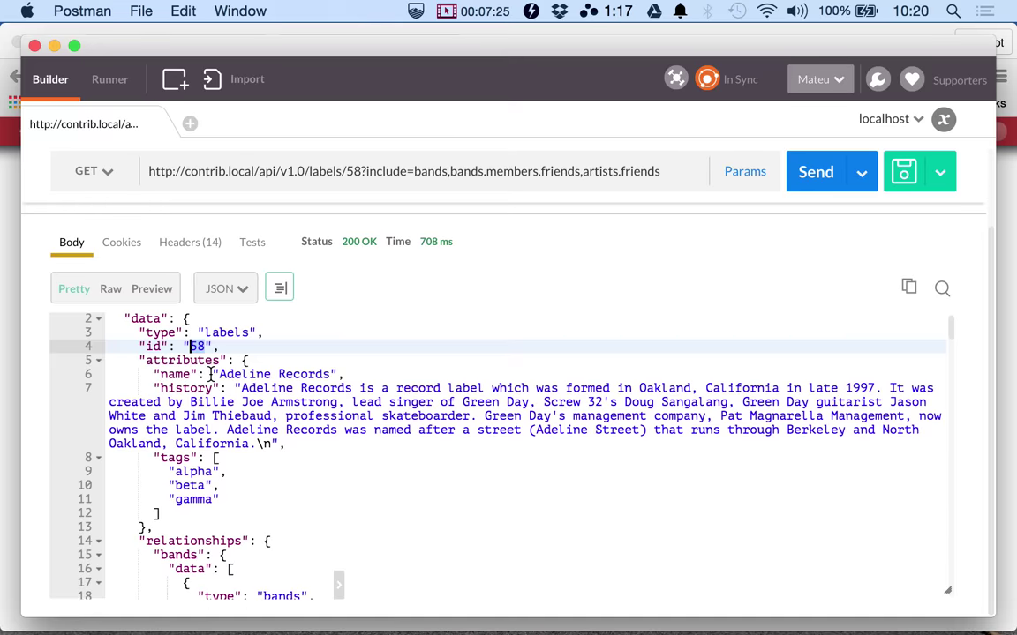
pyautogui.scroll(-3, 210, 375)
pyautogui.scroll(-10, 210, 375)
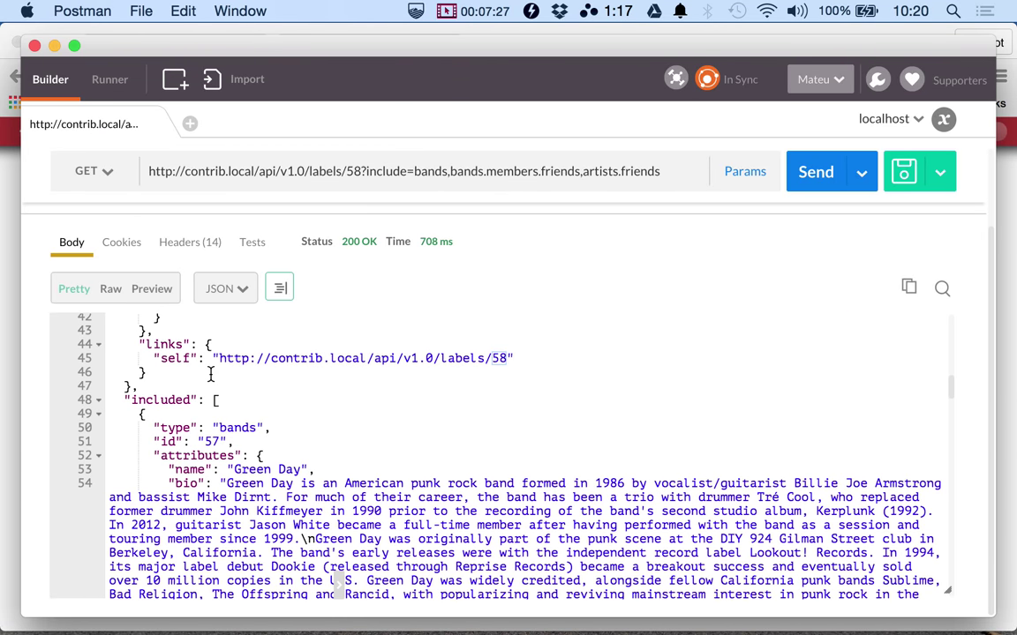
pyautogui.scroll(-10, 139, 415)
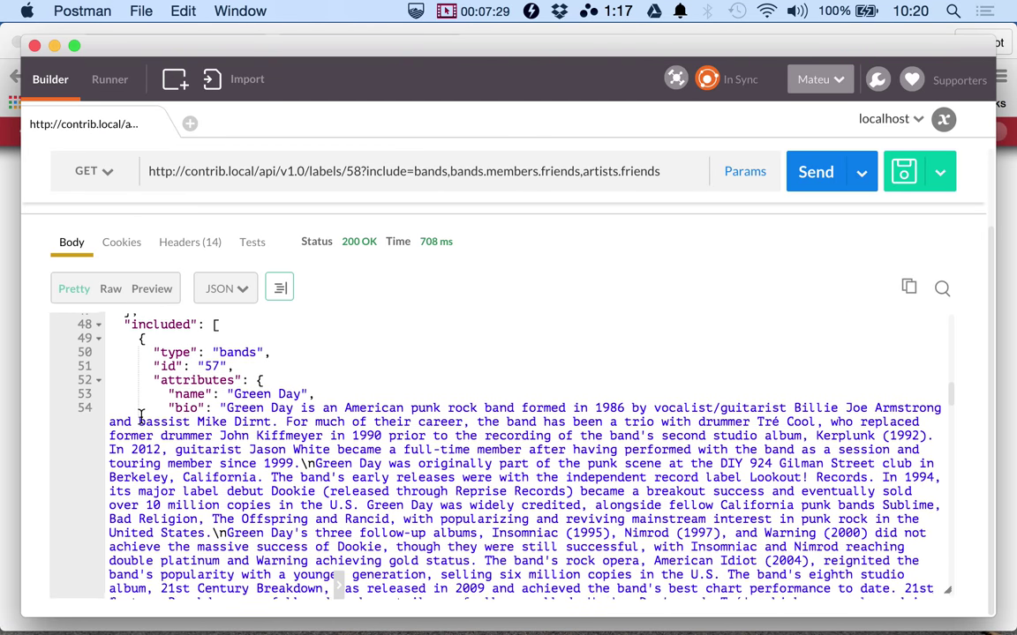
pyautogui.scroll(15, 140, 414)
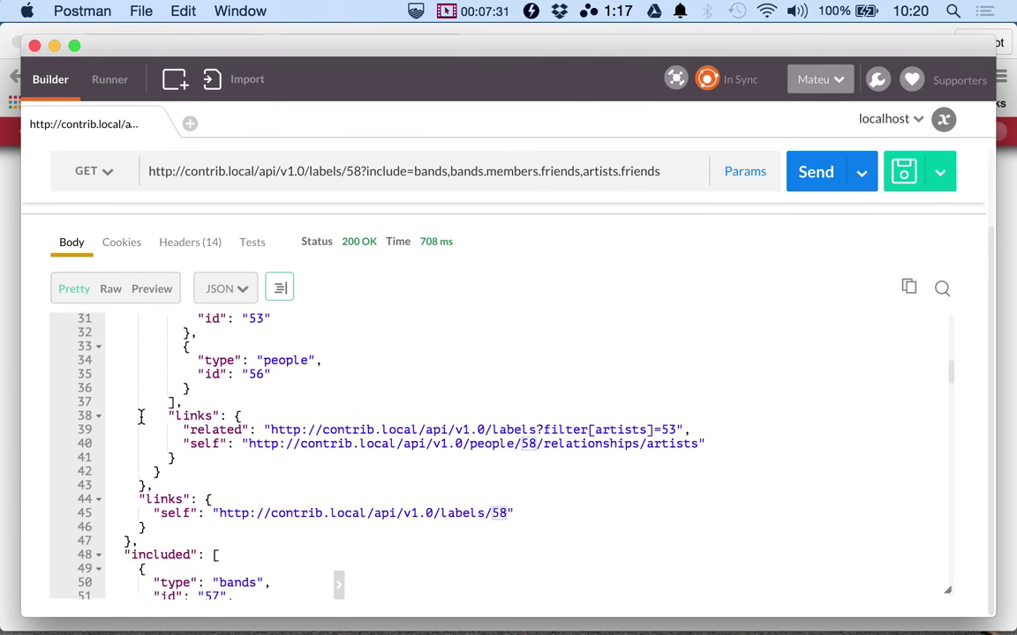
pyautogui.scroll(3, 141, 416)
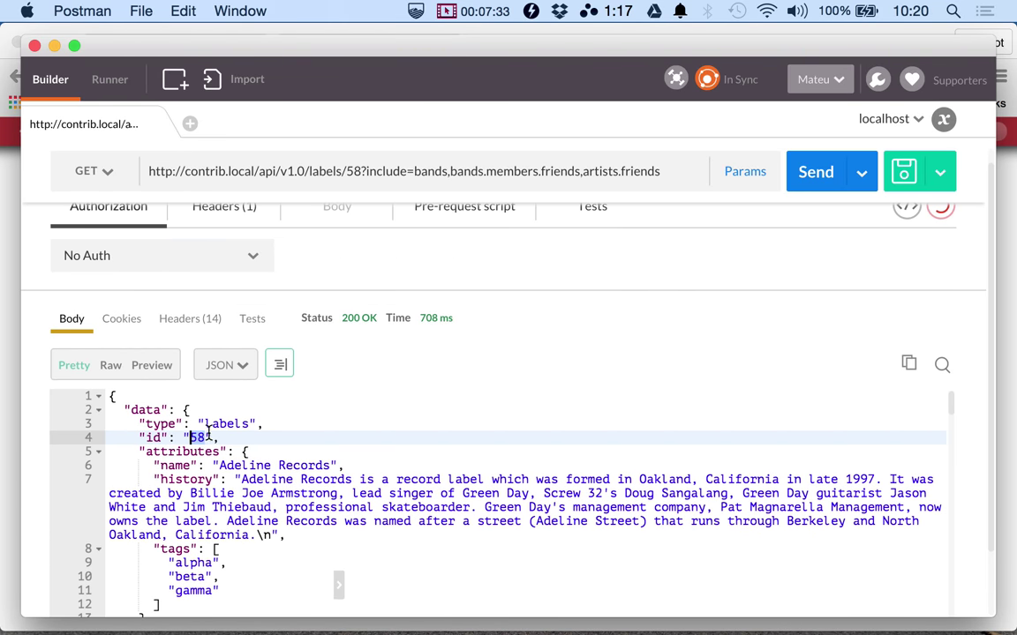
pyautogui.moveTo(193, 438); pyautogui.dragTo(205, 437)
# - Save the RESTful configuration in Chrome with Cache results enabled
pyautogui.click(9, 315)
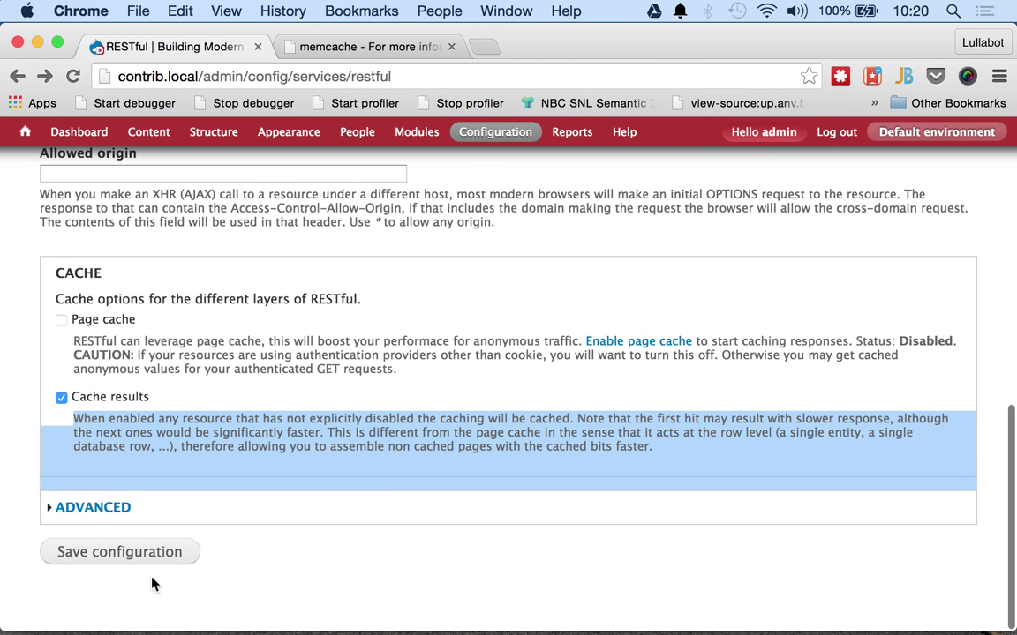
pyautogui.click(157, 554)
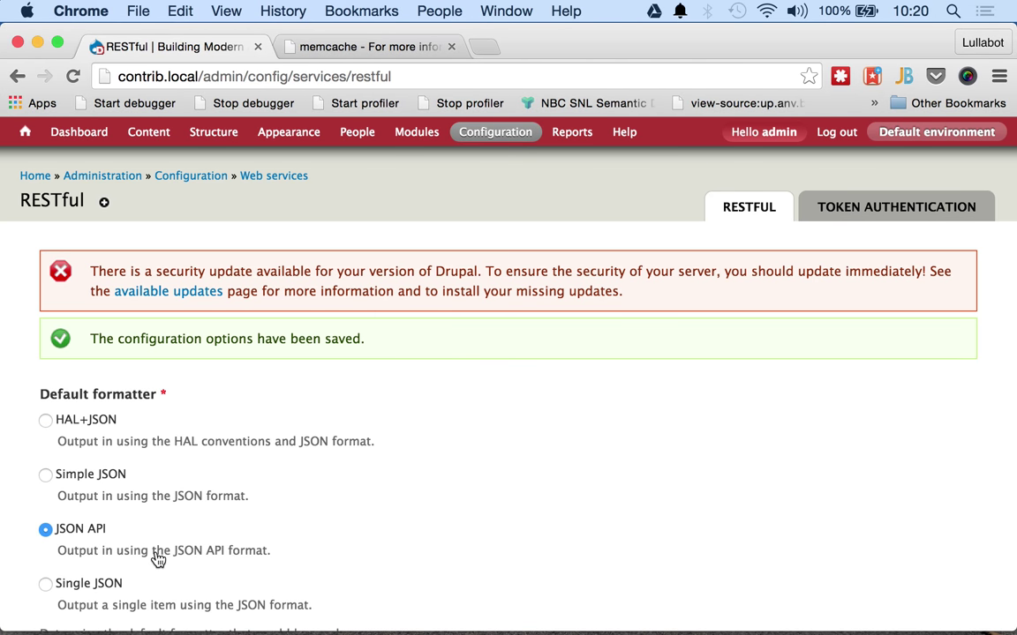
pyautogui.scroll(-15, 157, 559)
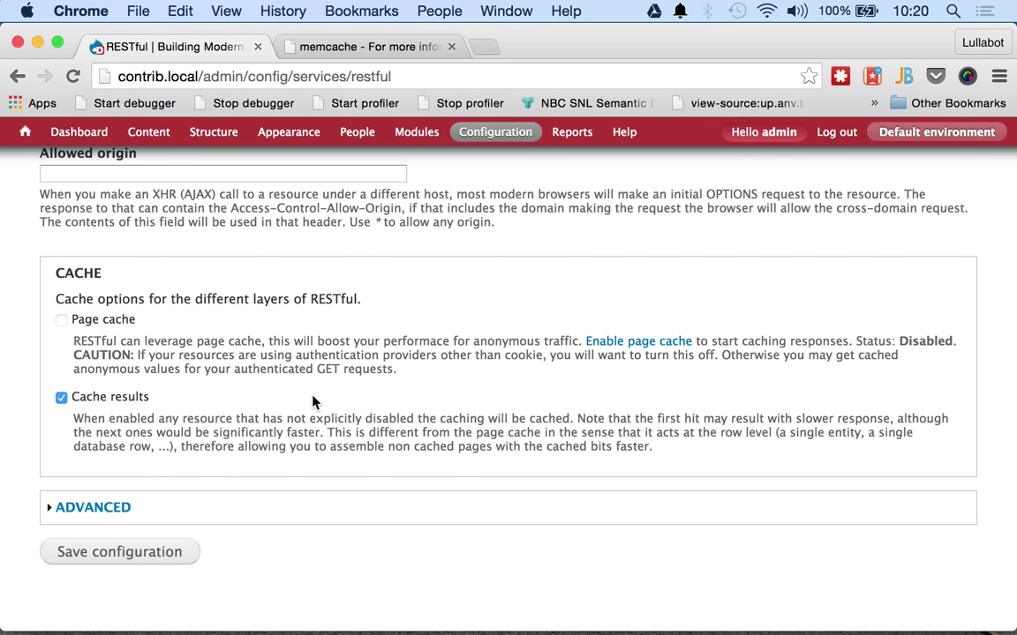
pyautogui.press('super+Tab')
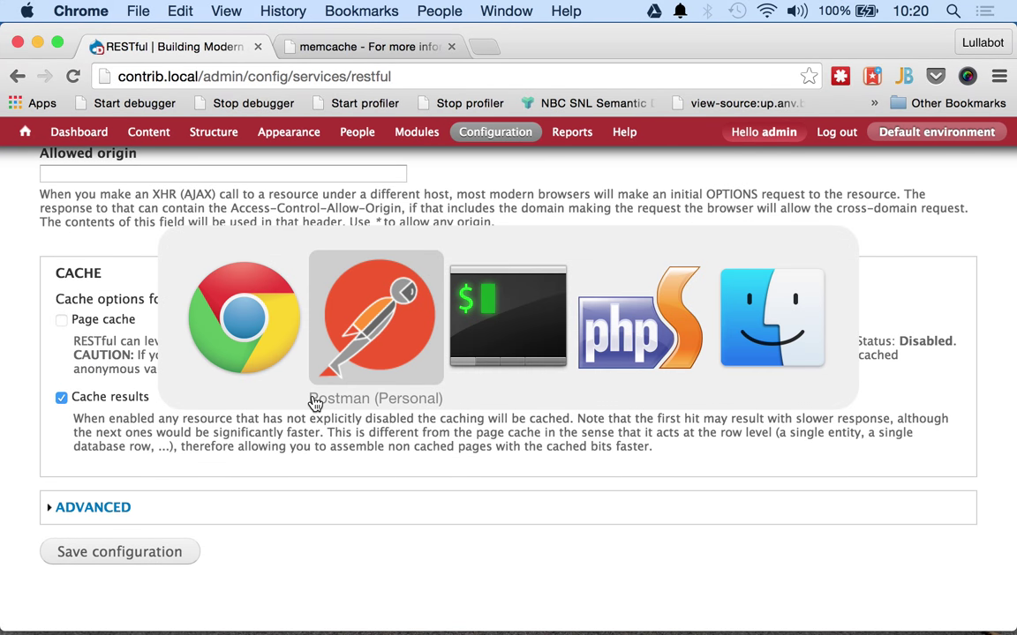
# - Select the cached-data header block in FormatterJsonApi.php and widen its editor pane
pyautogui.click(600, 365)
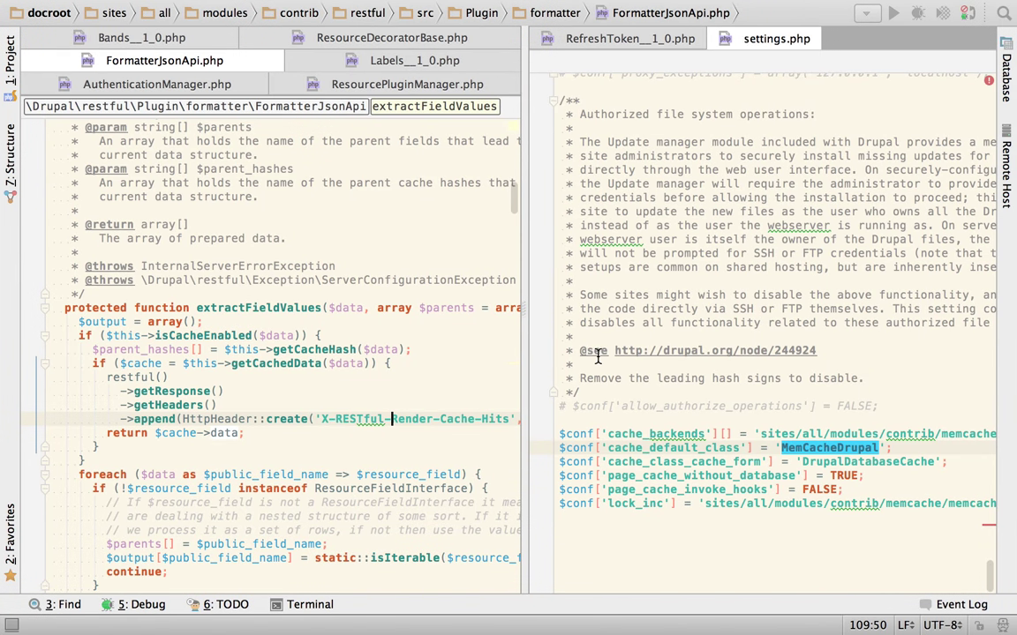
pyautogui.click(224, 363)
pyautogui.tripleClick(223, 380)
pyautogui.hotkey('shift', 'Down')
pyautogui.hotkey('shift', 'Down')
pyautogui.hotkey('shift', 'Down')
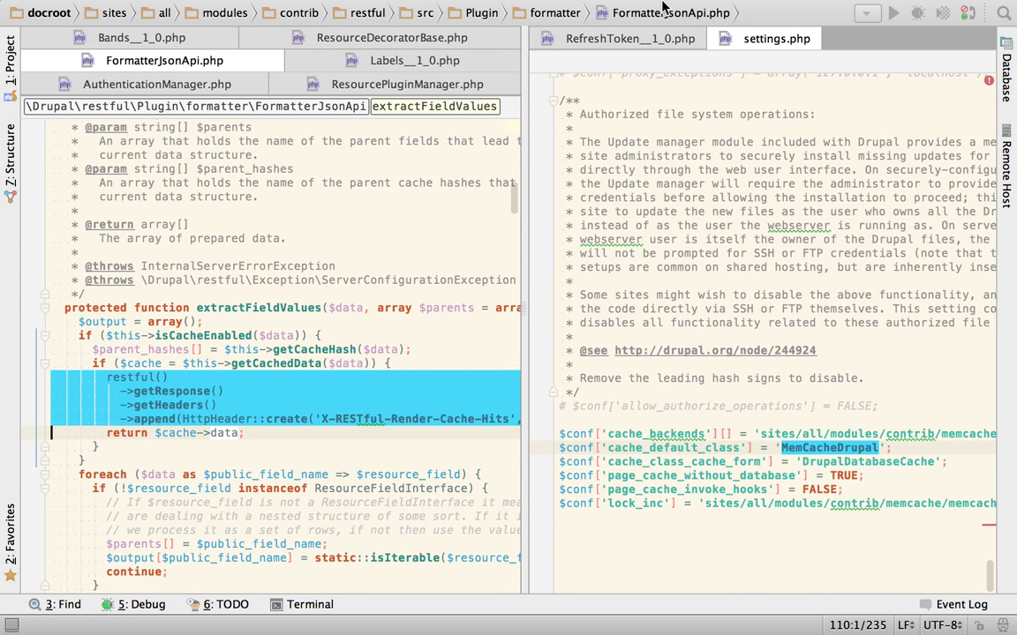
pyautogui.moveTo(523, 130); pyautogui.dragTo(813, 154)
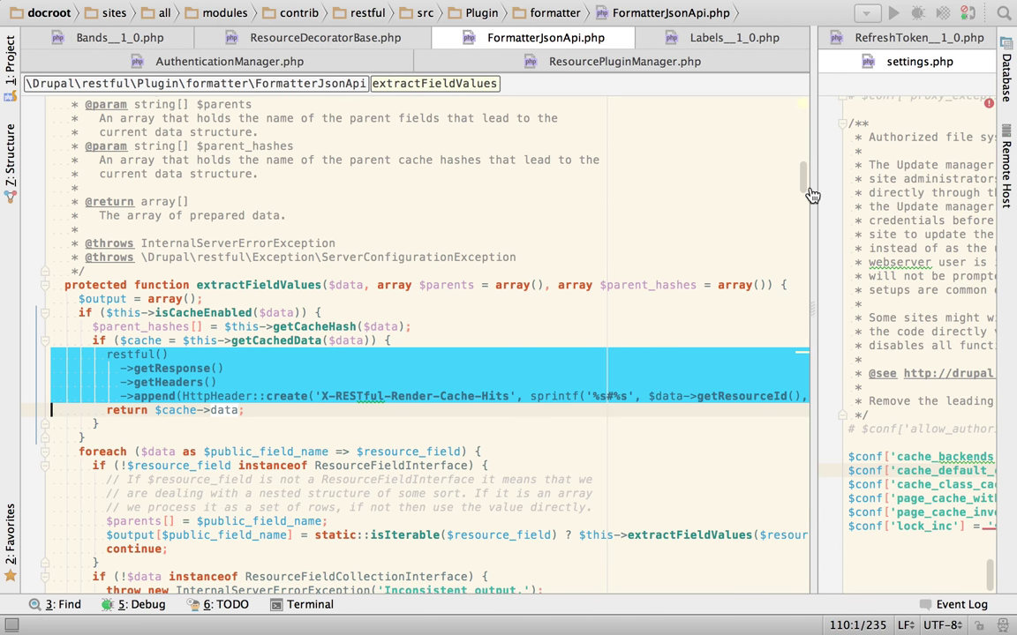
pyautogui.moveTo(816, 188); pyautogui.dragTo(809, 189)
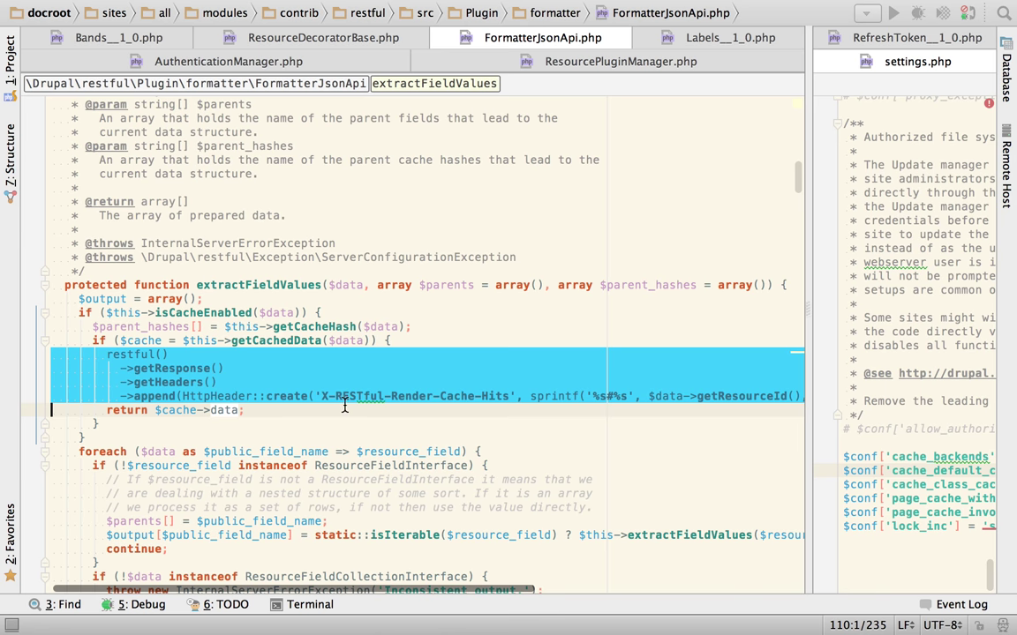
# - Highlight the X-RESTful-Render-Cache-Hits header name, its %s placeholders and the getCachedData call
pyautogui.moveTo(315, 397); pyautogui.dragTo(539, 419)
pyautogui.click(509, 397)
pyautogui.hotkey('alt', 'shift', 'Left')
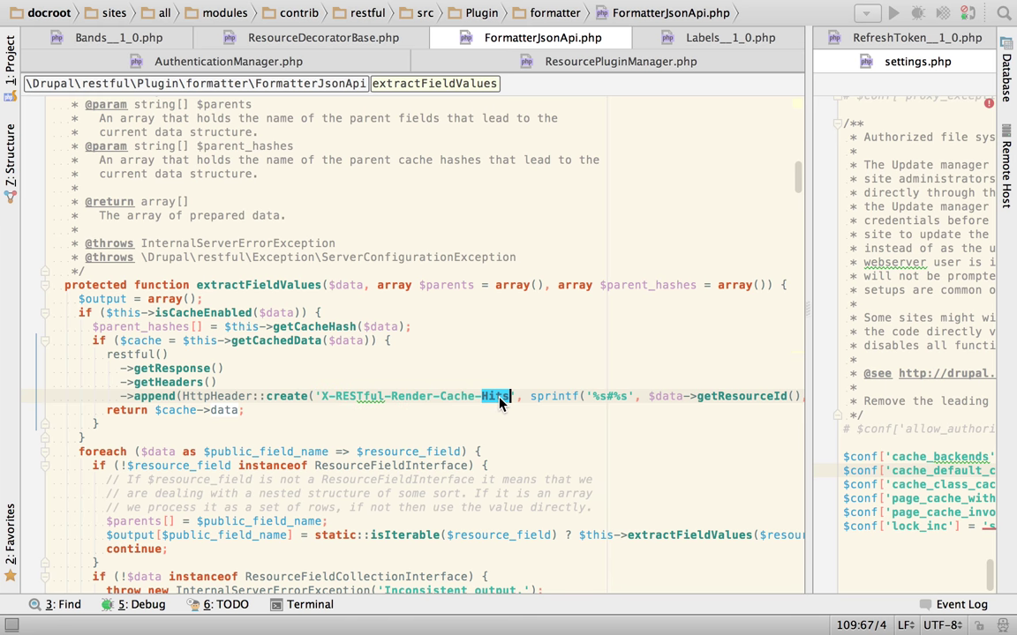
pyautogui.hotkey('alt', 'shift', 'Left')
pyautogui.hotkey('alt', 'shift', 'Left')
pyautogui.hotkey('alt', 'shift', 'Left')
pyautogui.hotkey('alt', 'shift', 'Left')
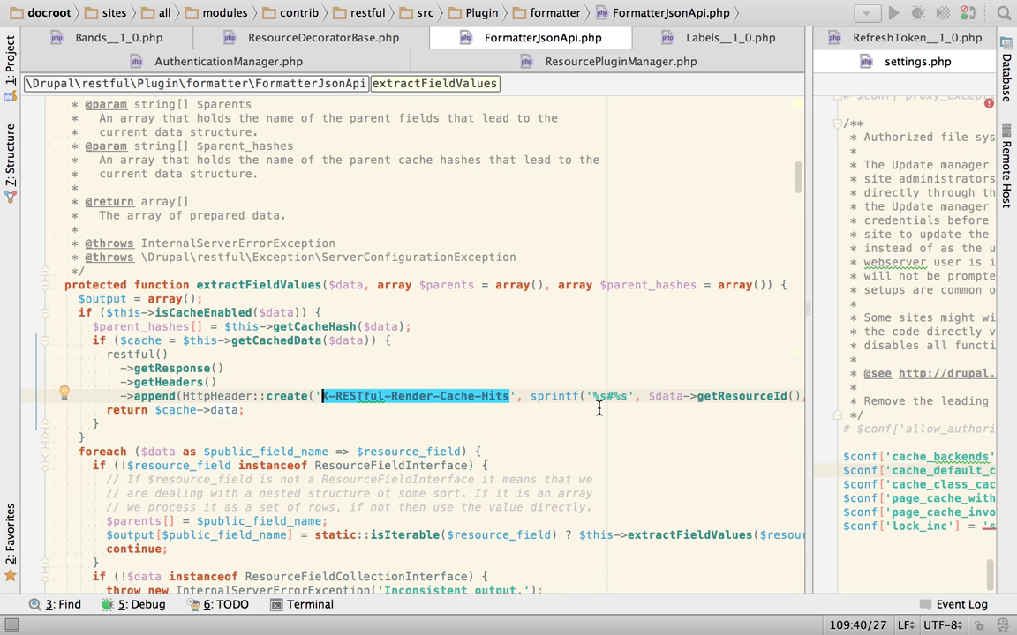
pyautogui.moveTo(592, 396); pyautogui.dragTo(627, 398)
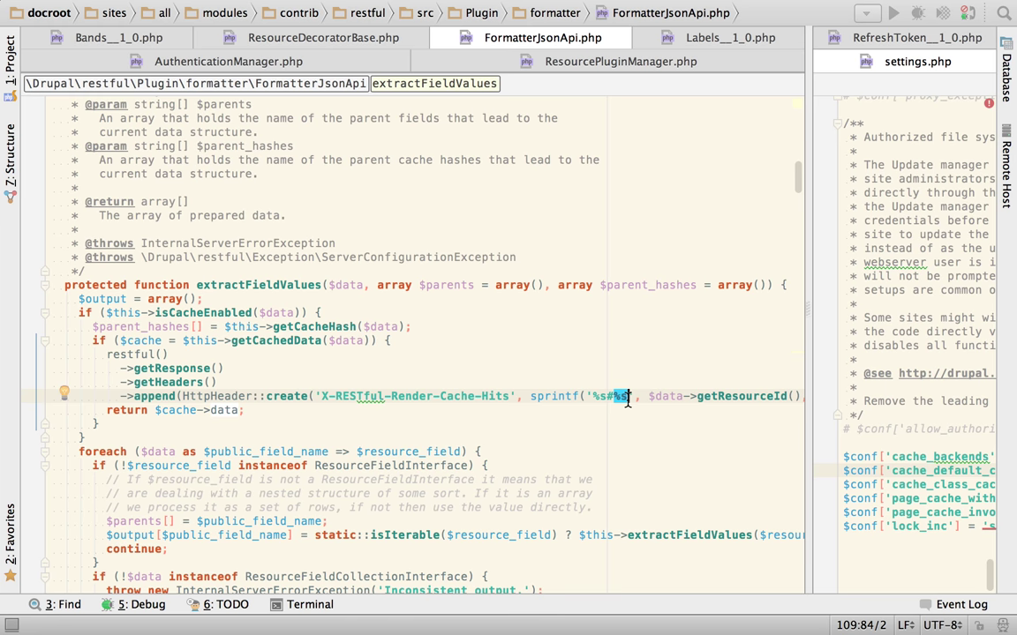
pyautogui.moveTo(607, 397); pyautogui.dragTo(594, 396)
pyautogui.moveTo(630, 396); pyautogui.dragTo(613, 396)
pyautogui.doubleClick(252, 341)
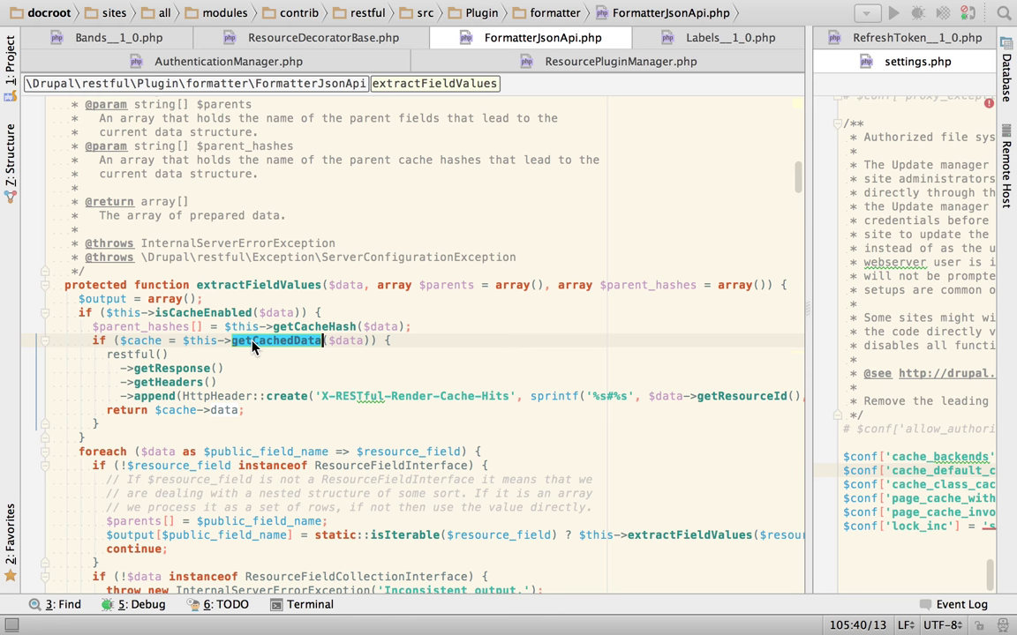
# - Cycle from iTerm to Postman, showing the labels/58 response body
pyautogui.press('super+Tab')
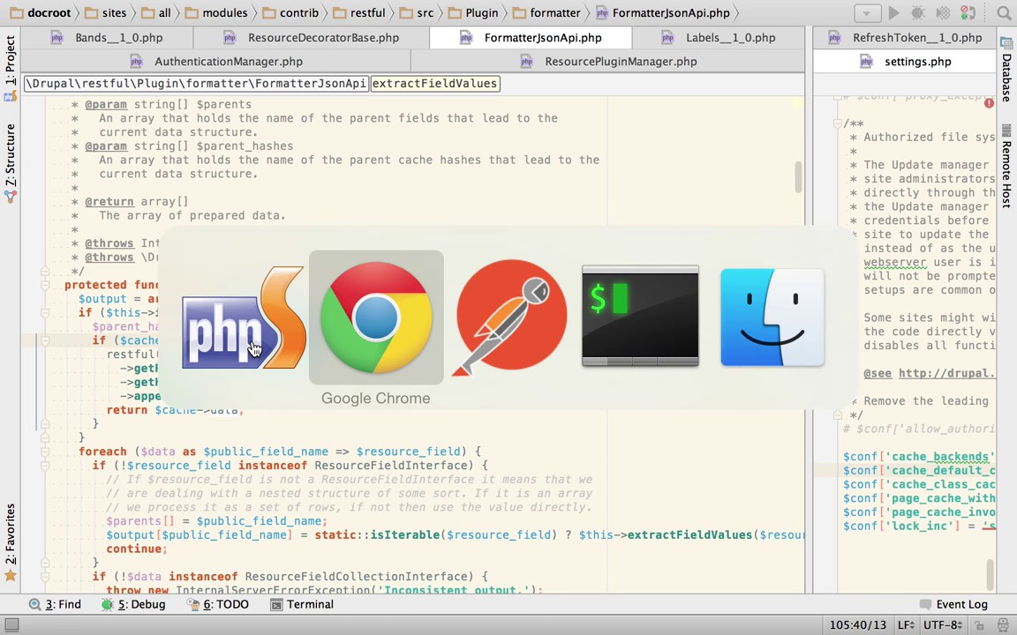
pyautogui.press('super+Tab')
pyautogui.press('super+Tab')
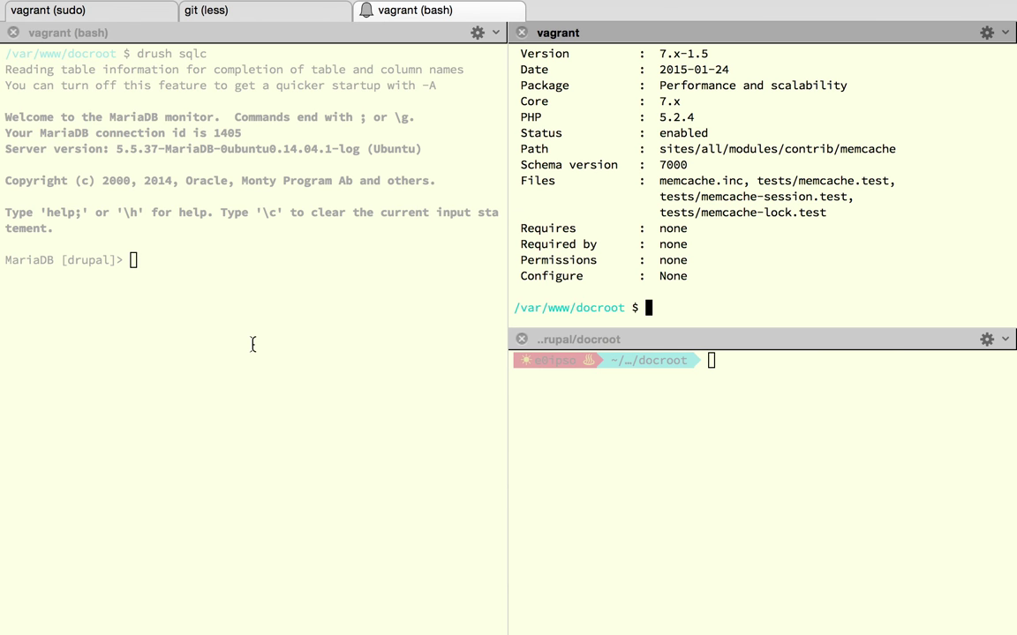
pyautogui.press('super+Tab')
pyautogui.press('super+Tab')
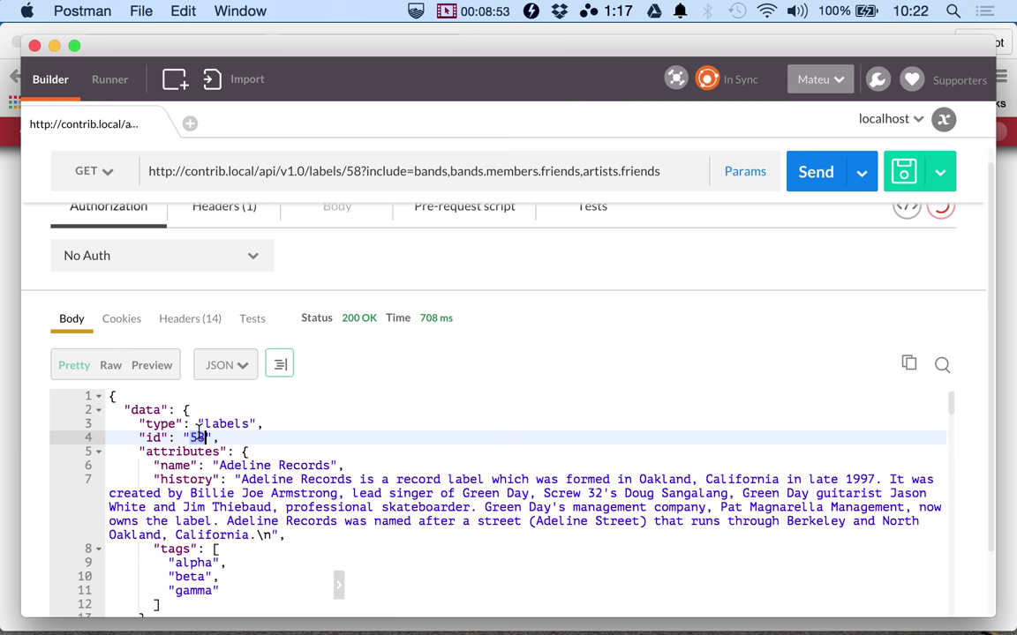
# - Highlight 'friends' in the request URL and friend id 89 in the response body
pyautogui.scroll(-2, 200, 435)
pyautogui.scroll(2, 200, 434)
pyautogui.scroll(-5, 200, 434)
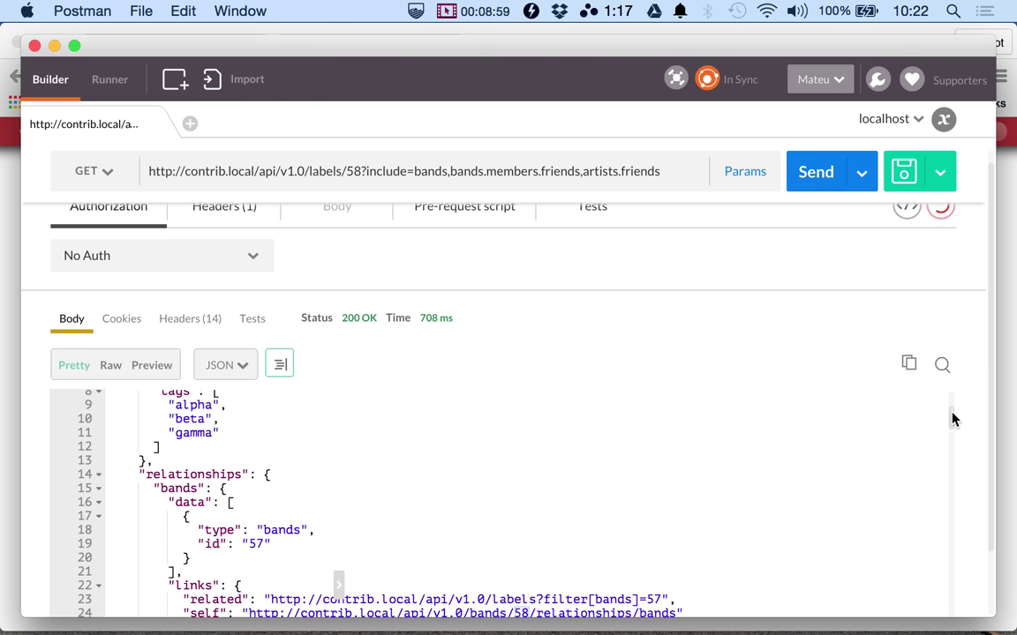
pyautogui.moveTo(664, 172); pyautogui.dragTo(622, 172)
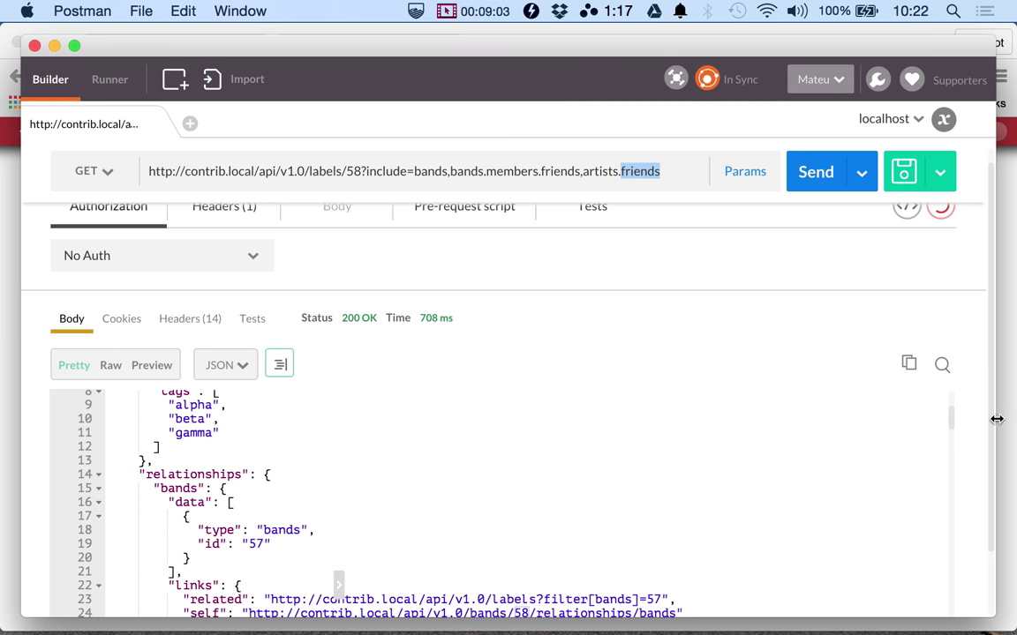
pyautogui.scroll(-20, 953, 585)
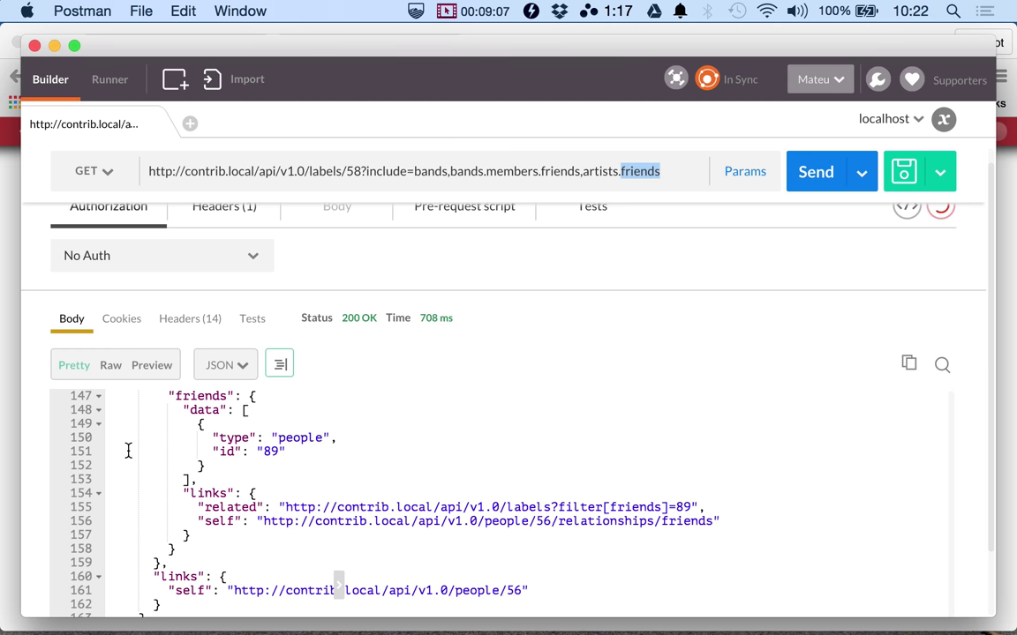
pyautogui.doubleClick(268, 451)
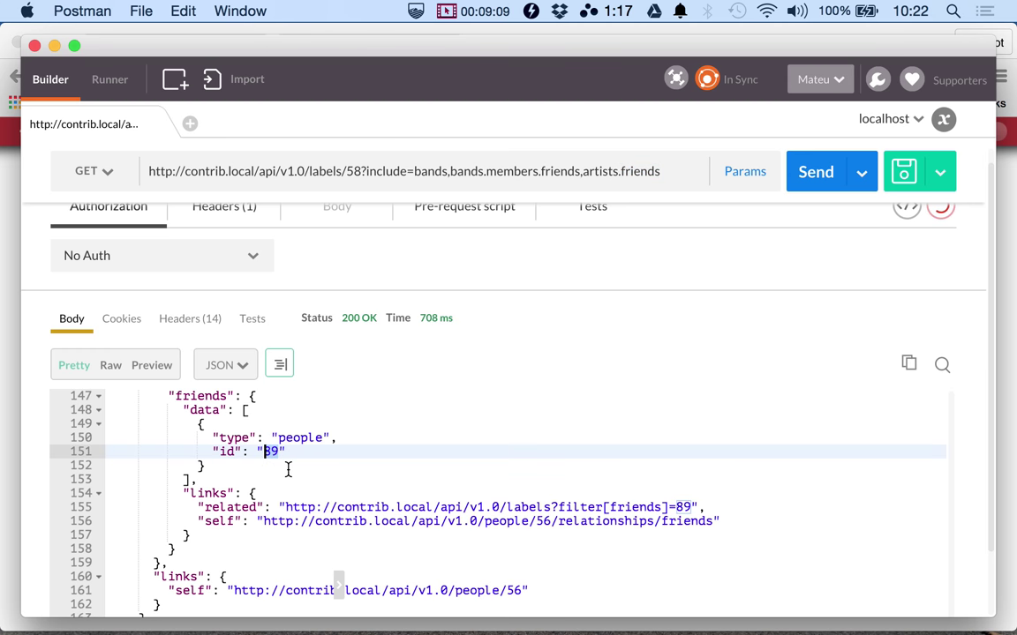
# - Mark included person ids 55, 54 and 53 and the artists.friends include in the URL
pyautogui.scroll(5, 289, 469)
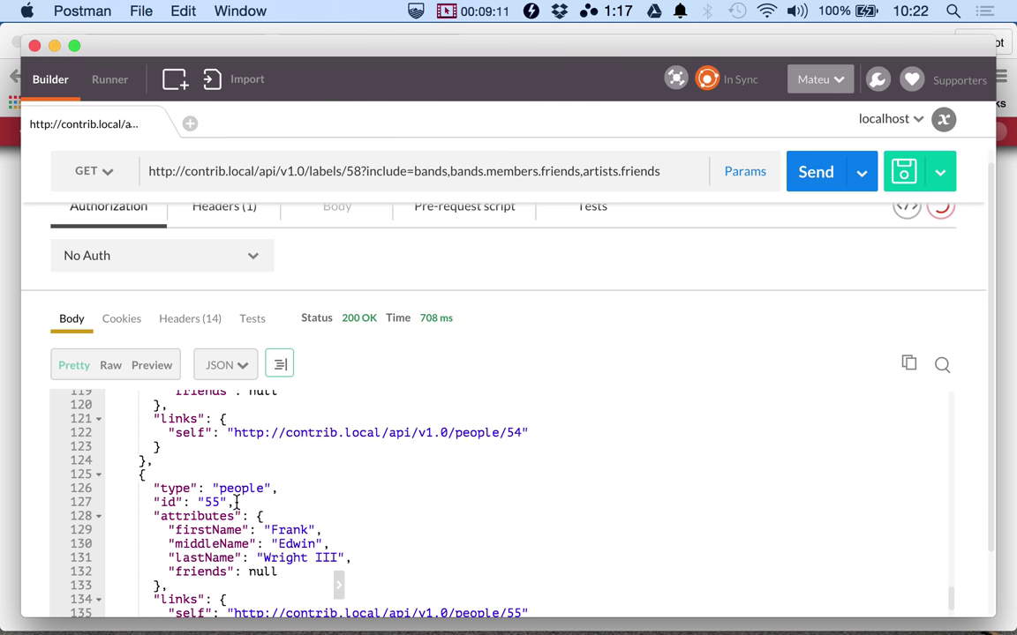
pyautogui.doubleClick(214, 505)
pyautogui.scroll(3, 216, 507)
pyautogui.scroll(2, 216, 508)
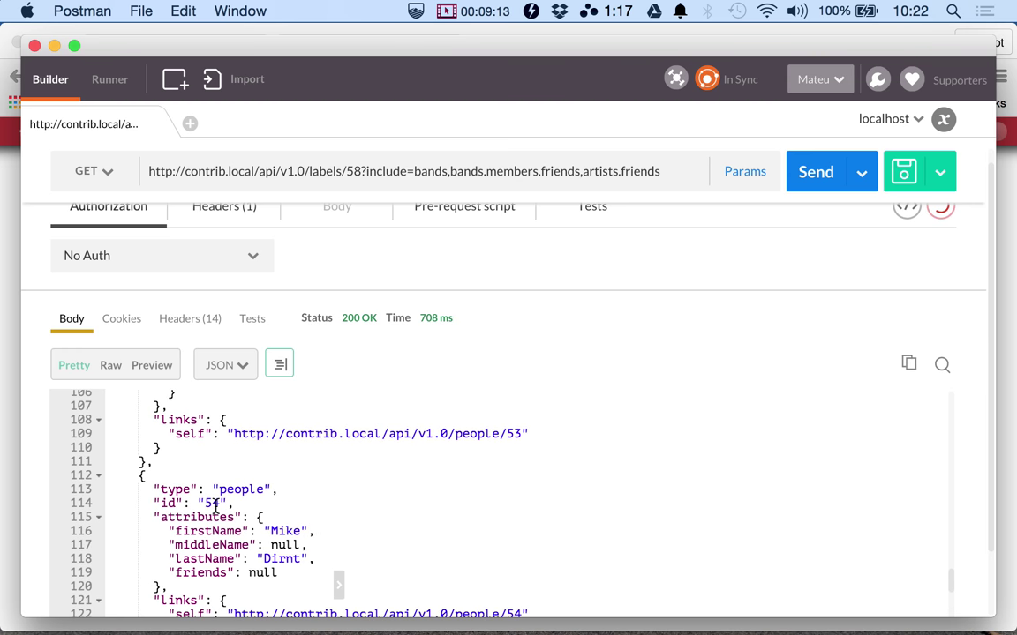
pyautogui.doubleClick(214, 503)
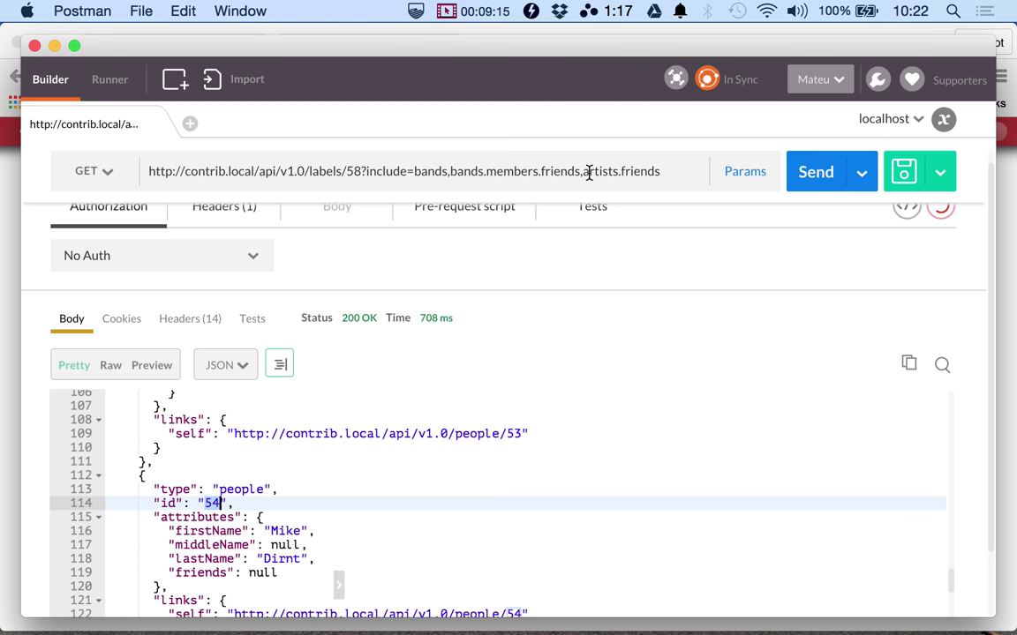
pyautogui.moveTo(583, 170); pyautogui.dragTo(671, 170)
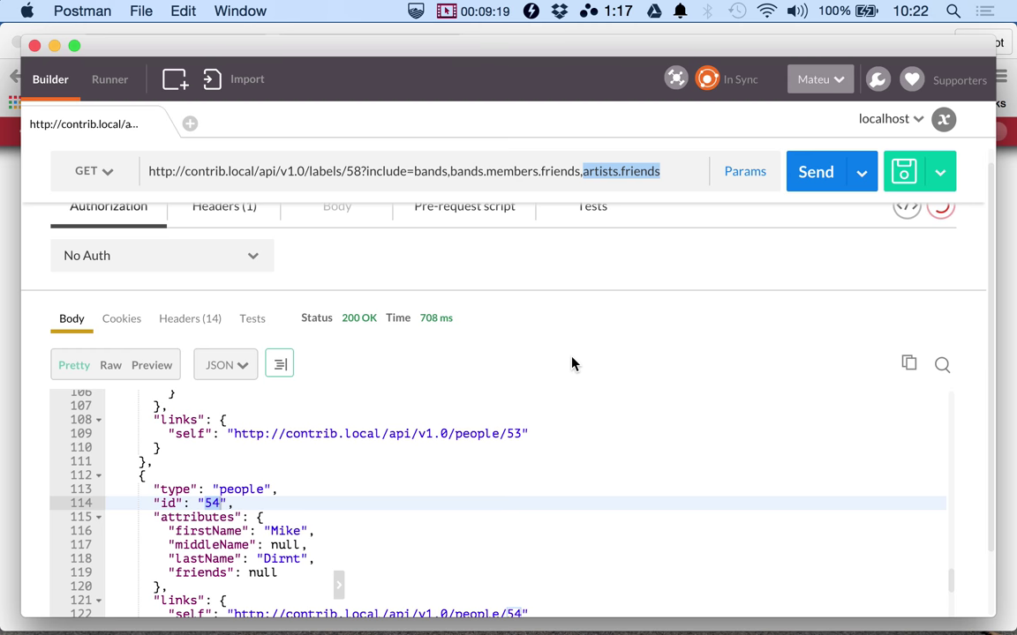
pyautogui.scroll(4, 283, 533)
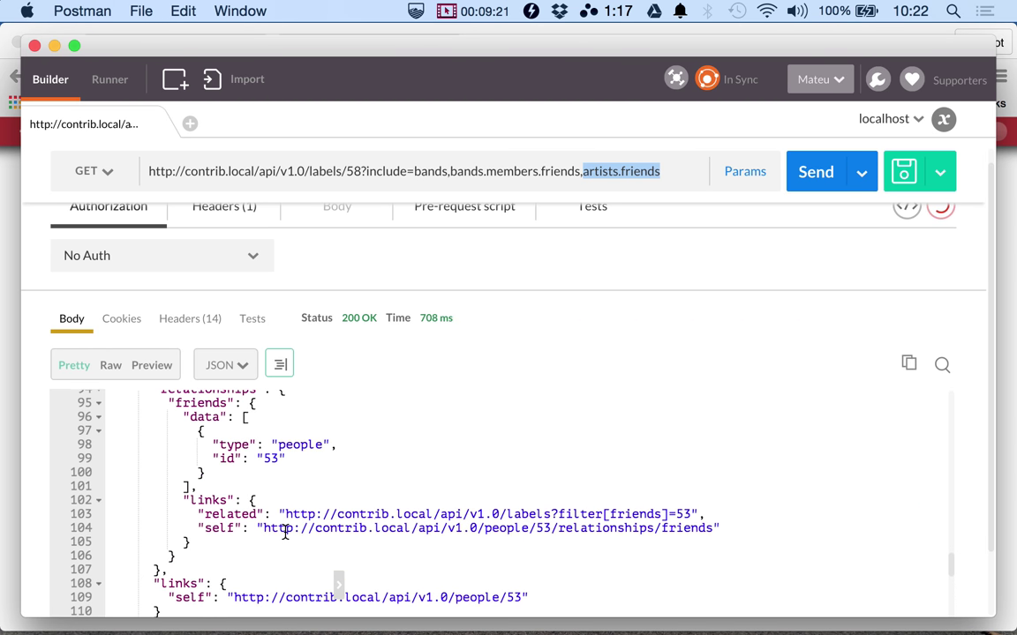
pyautogui.scroll(3, 285, 533)
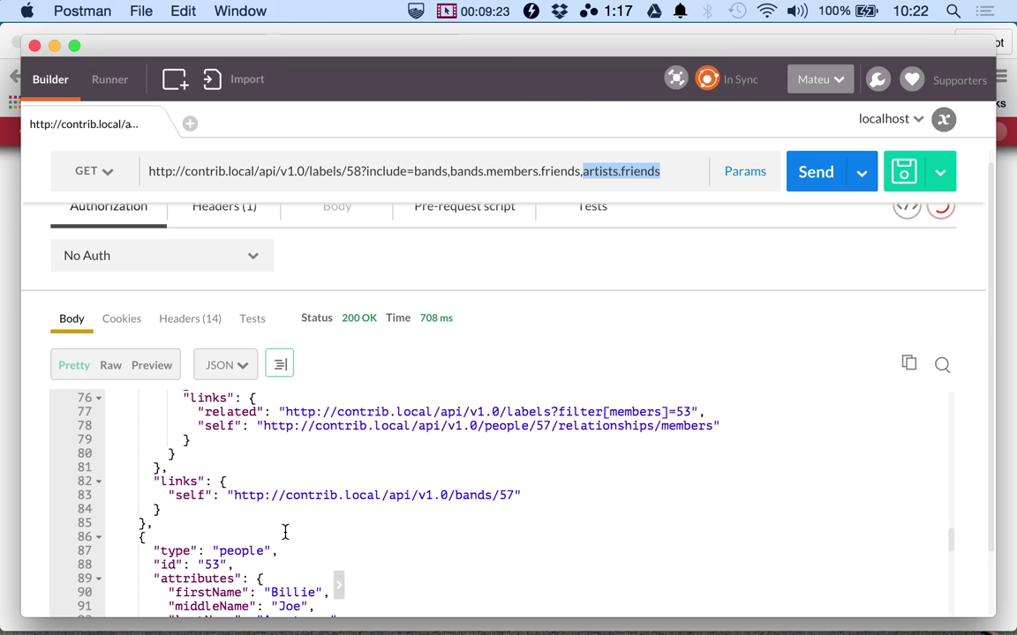
pyautogui.doubleClick(213, 564)
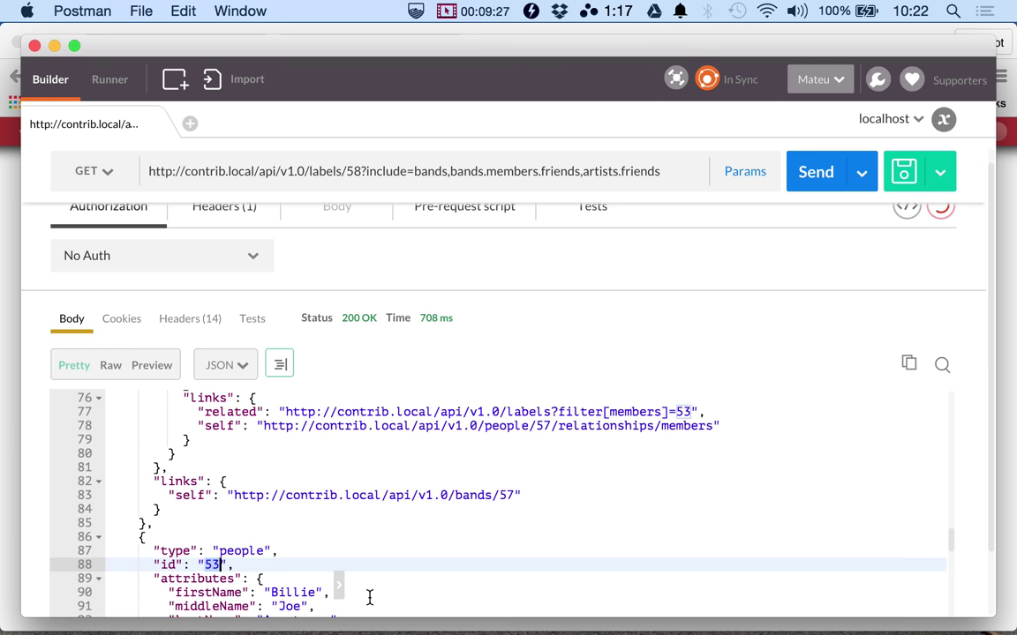
pyautogui.press('super+f')
# - Step through every occurrence of 53 in the labels response body
pyautogui.press('Return')
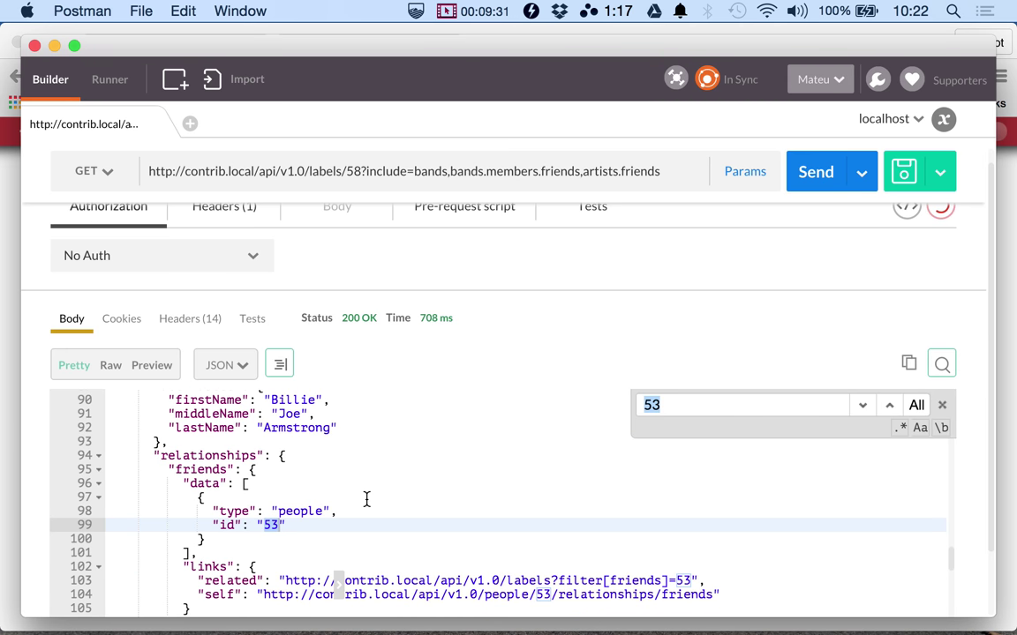
pyautogui.scroll(3, 203, 457)
pyautogui.scroll(2, 196, 458)
pyautogui.scroll(-1, 197, 459)
pyautogui.scroll(-3, 232, 456)
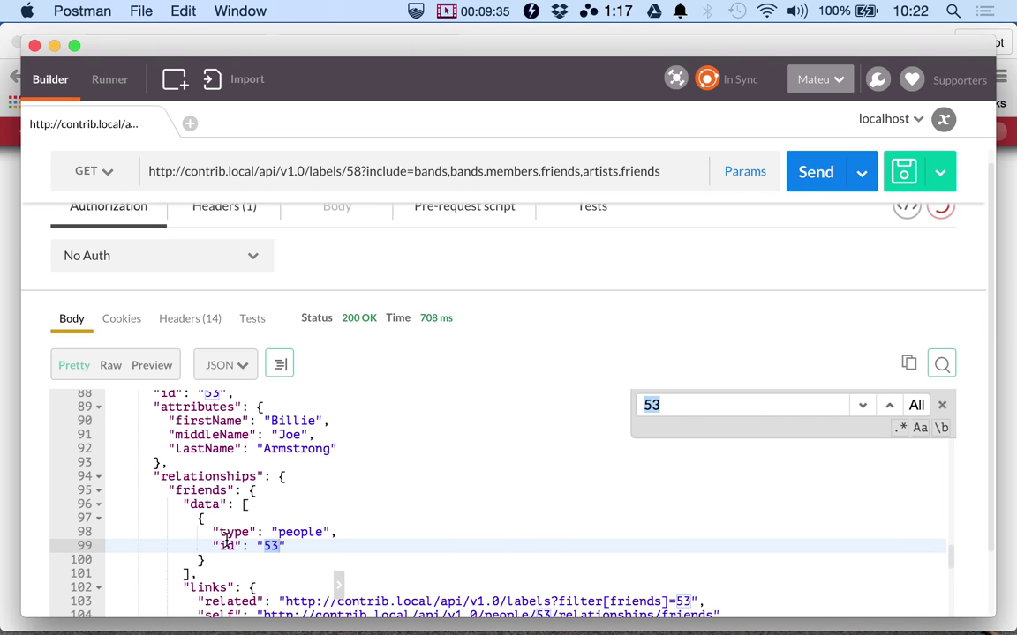
pyautogui.press('Return')
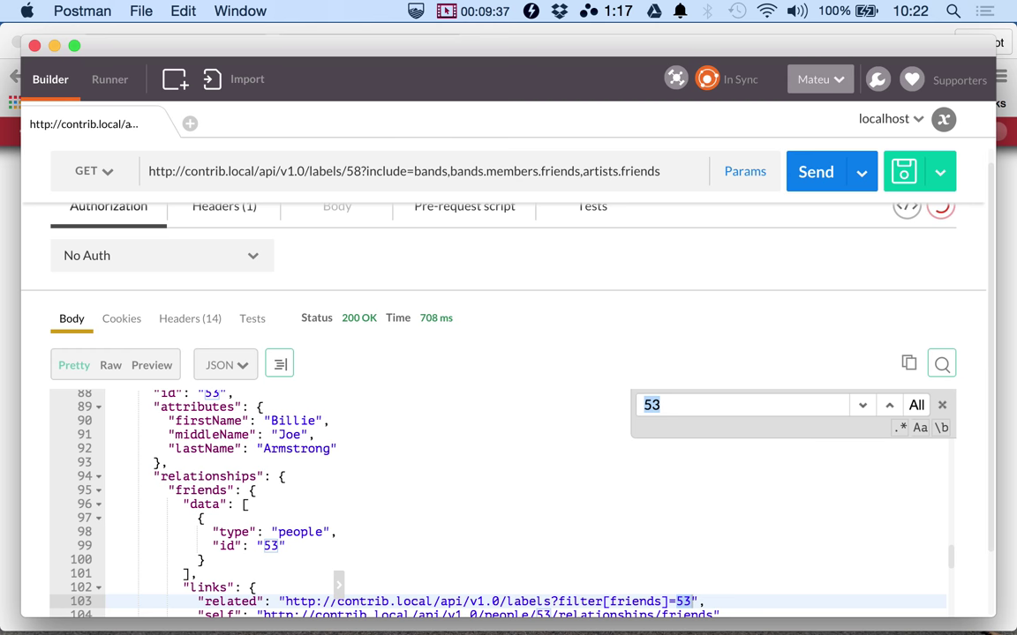
pyautogui.press('Return')
pyautogui.press('Return')
pyautogui.press('Return')
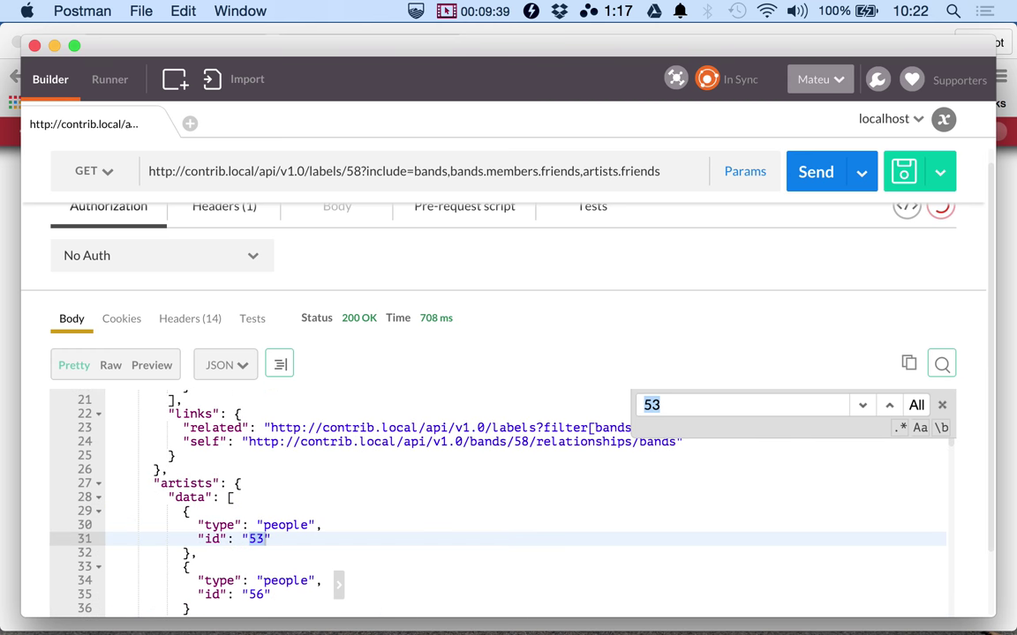
pyautogui.scroll(5, 438, 558)
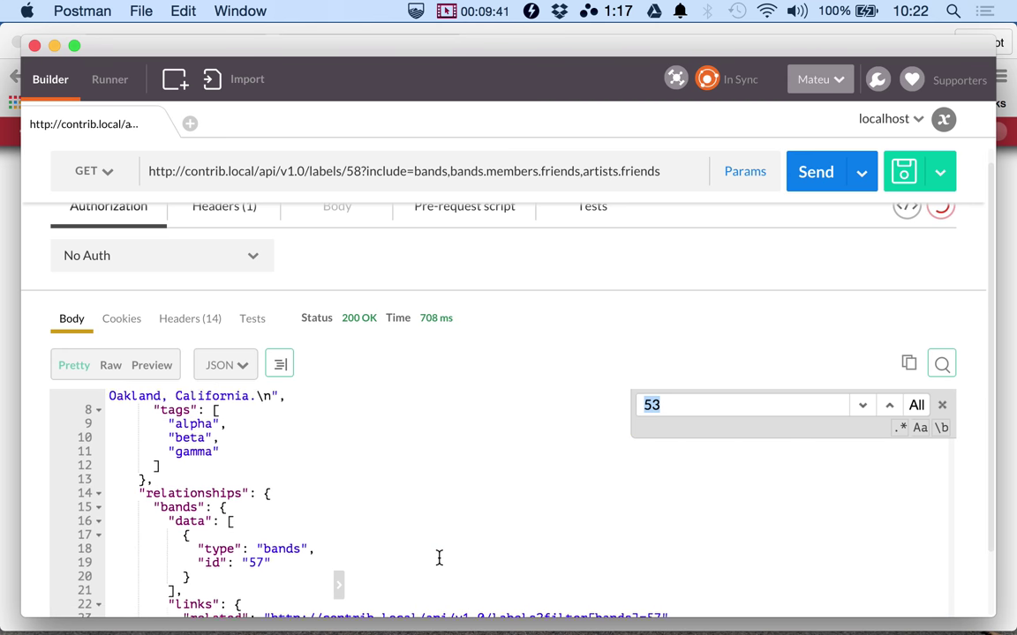
pyautogui.scroll(2, 438, 557)
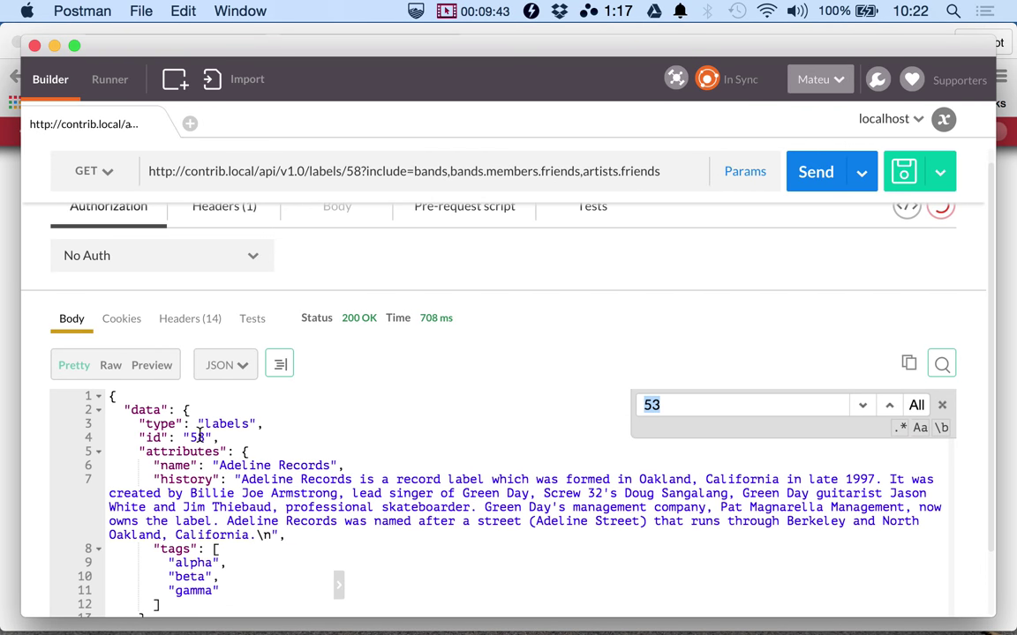
pyautogui.scroll(-3, 213, 425)
pyautogui.scroll(-5, 213, 425)
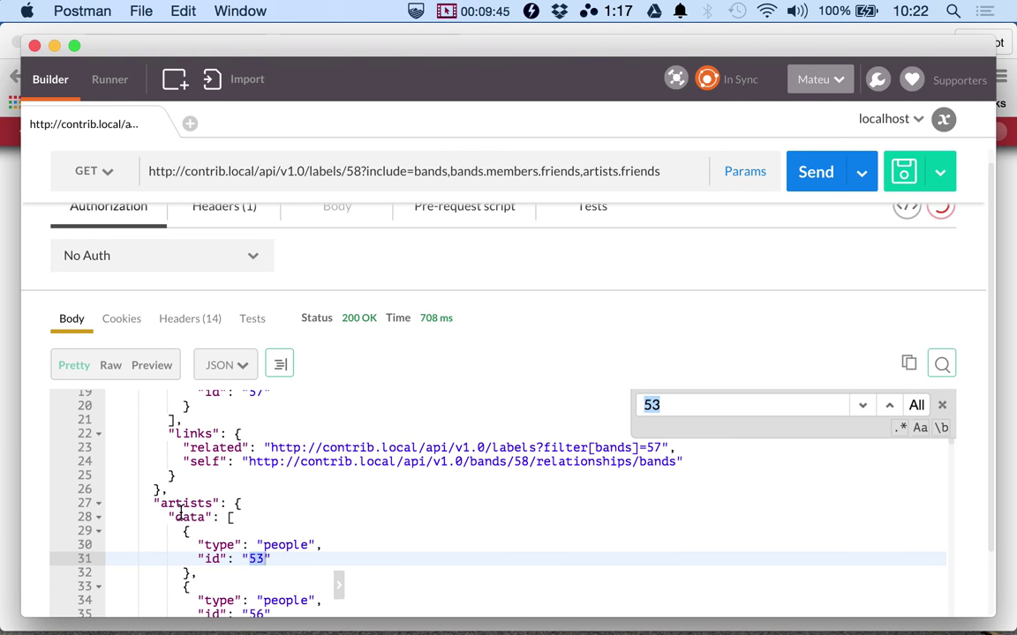
pyautogui.press('Return')
pyautogui.press('Return')
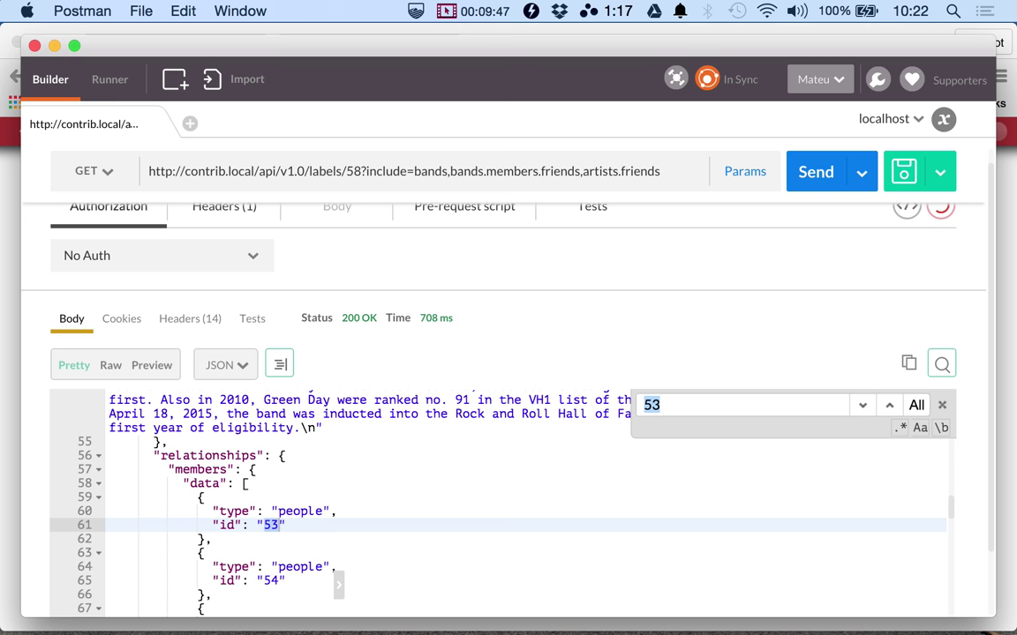
pyautogui.scroll(5, 767, 521)
pyautogui.press('Return')
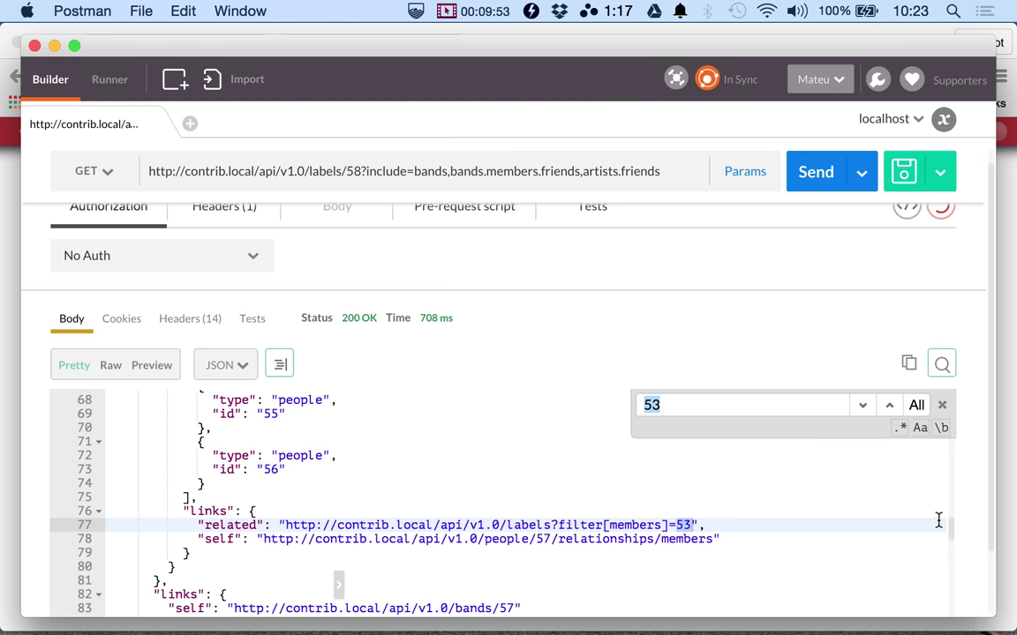
# - Close the search and select person 53's complete included record
pyautogui.click(941, 405)
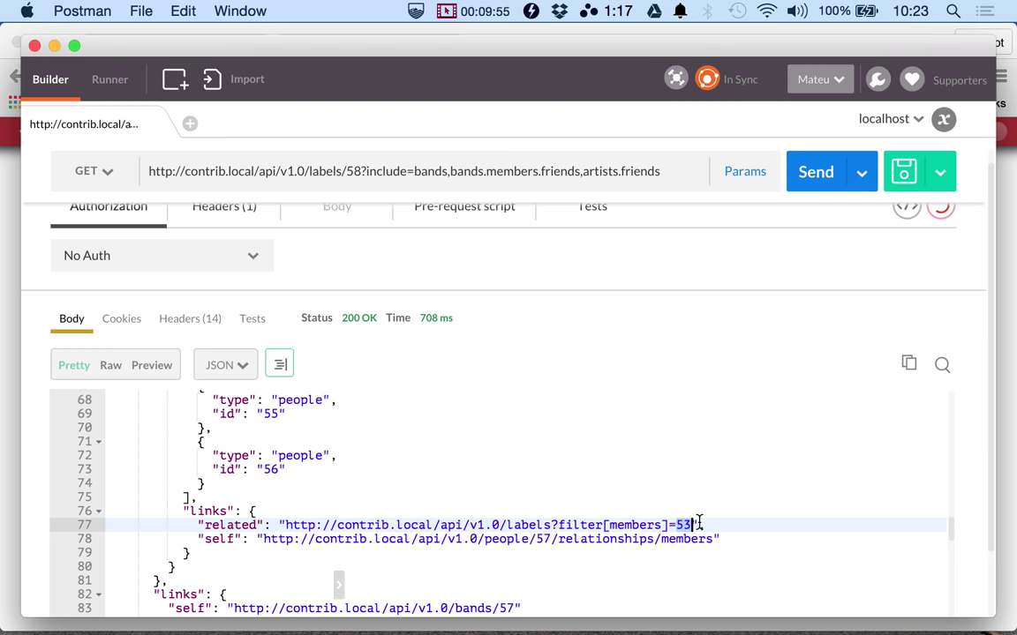
pyautogui.scroll(-15, 698, 522)
pyautogui.scroll(5, 601, 522)
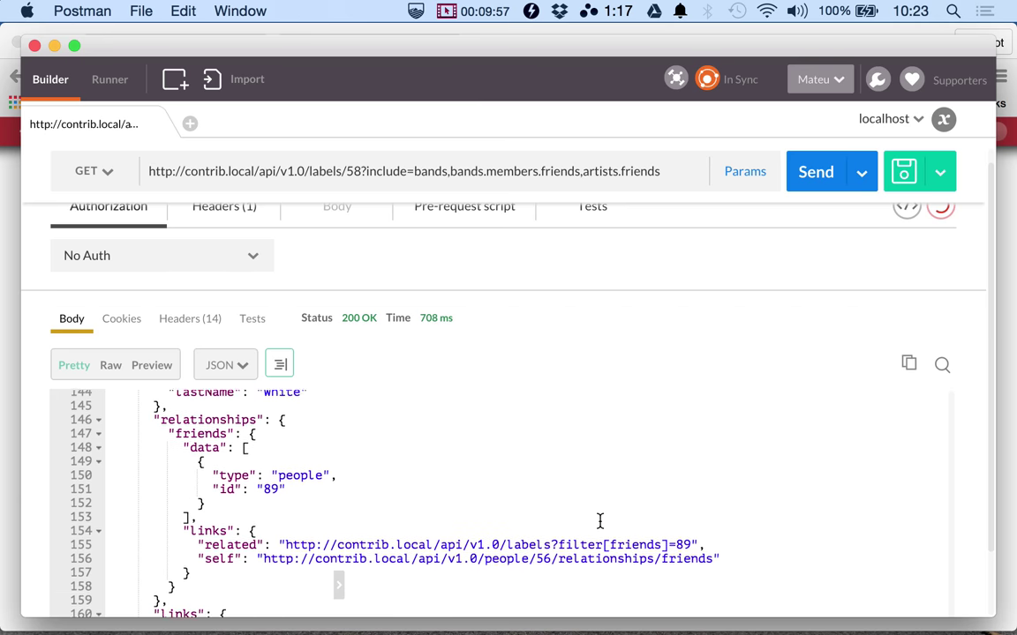
pyautogui.scroll(5, 599, 521)
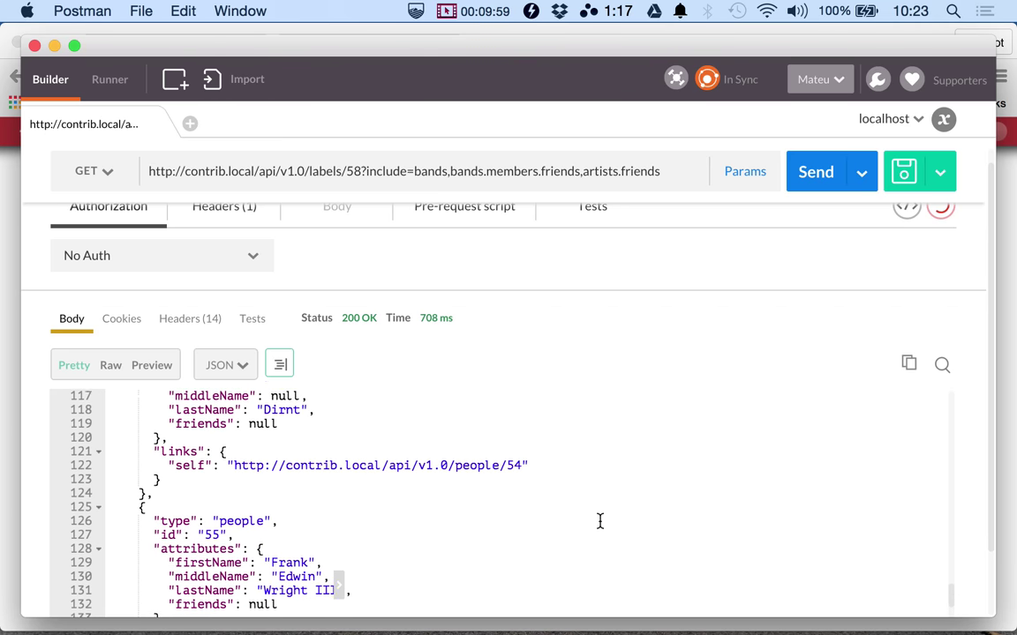
pyautogui.scroll(10, 599, 521)
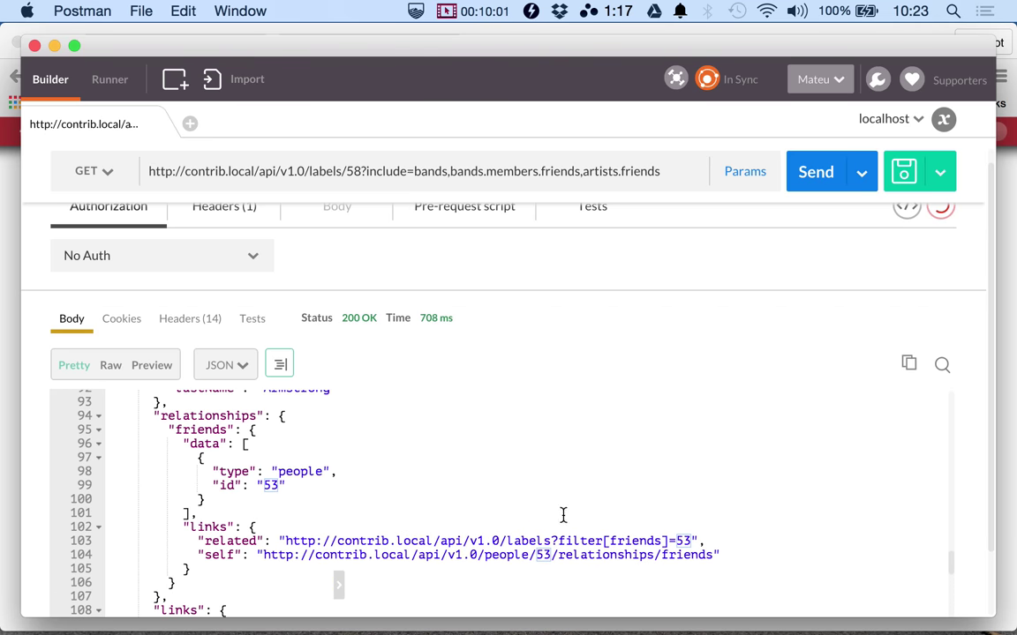
pyautogui.scroll(3, 224, 465)
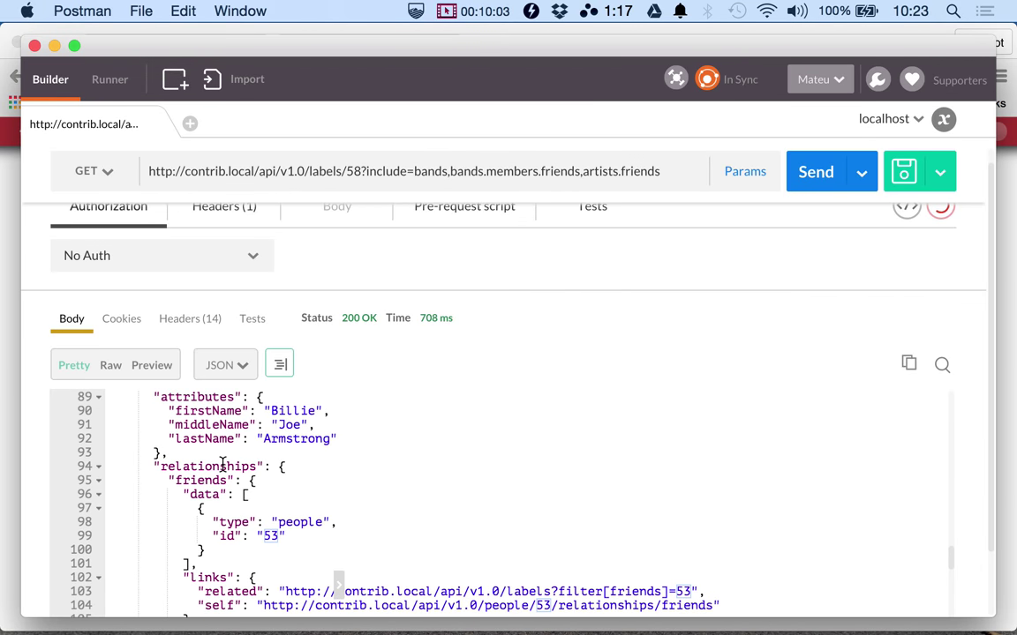
pyautogui.scroll(2, 223, 465)
pyautogui.doubleClick(175, 429)
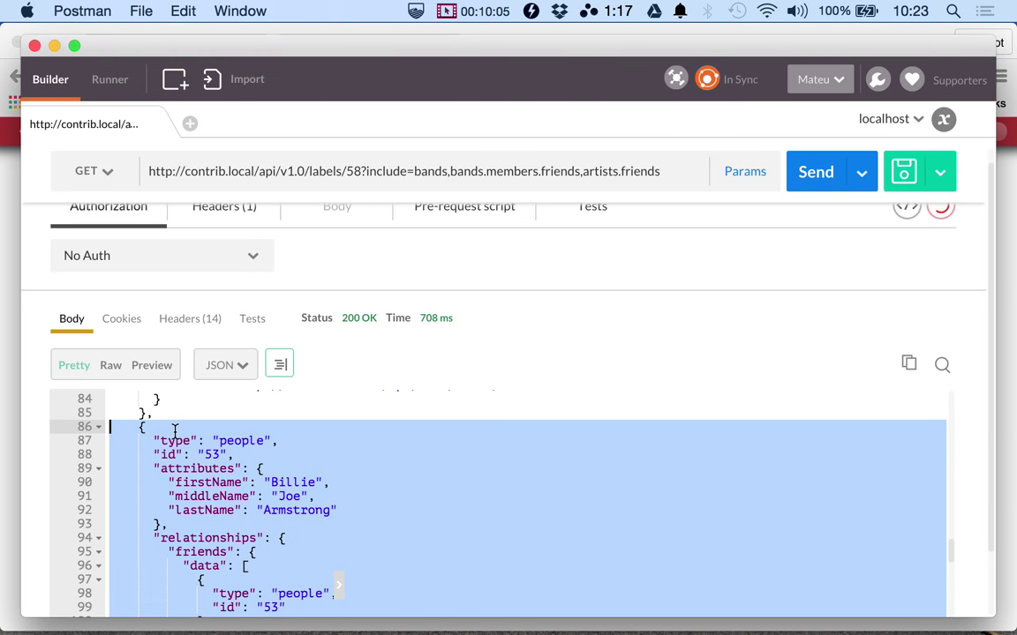
pyautogui.scroll(-5, 175, 430)
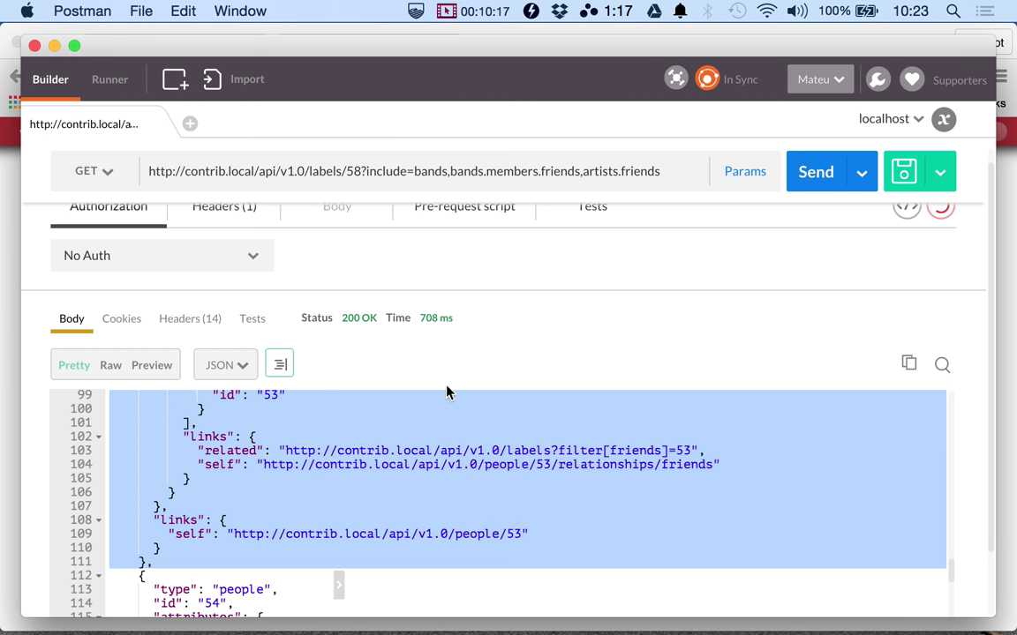
pyautogui.scroll(1, 381, 374)
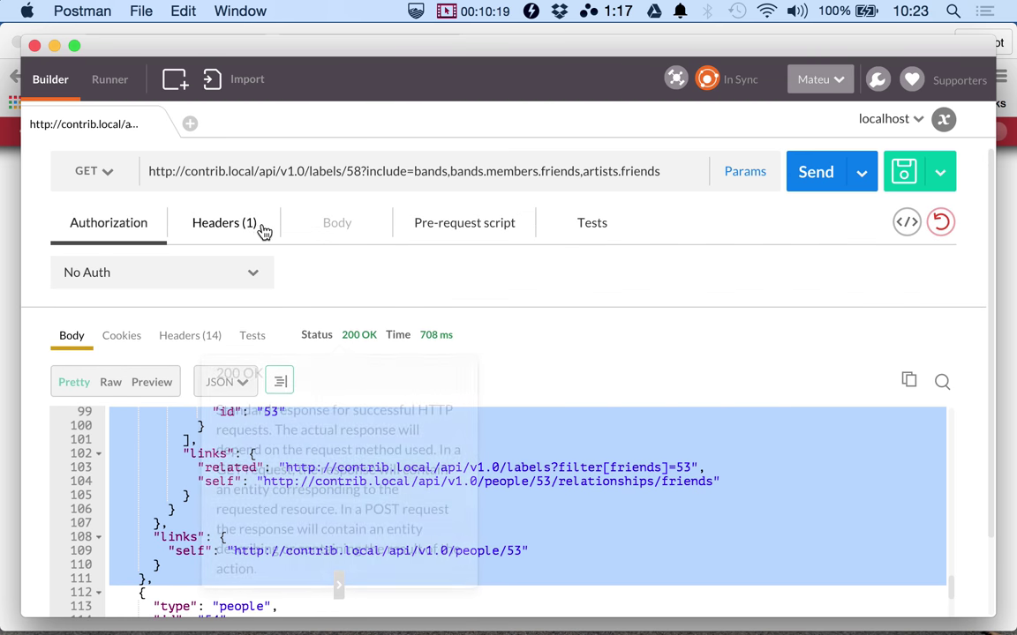
# - Switch the response pane to Headers (14) to see X-Drupal-Cache MISS
pyautogui.click(197, 339)
pyautogui.scroll(-5, 202, 372)
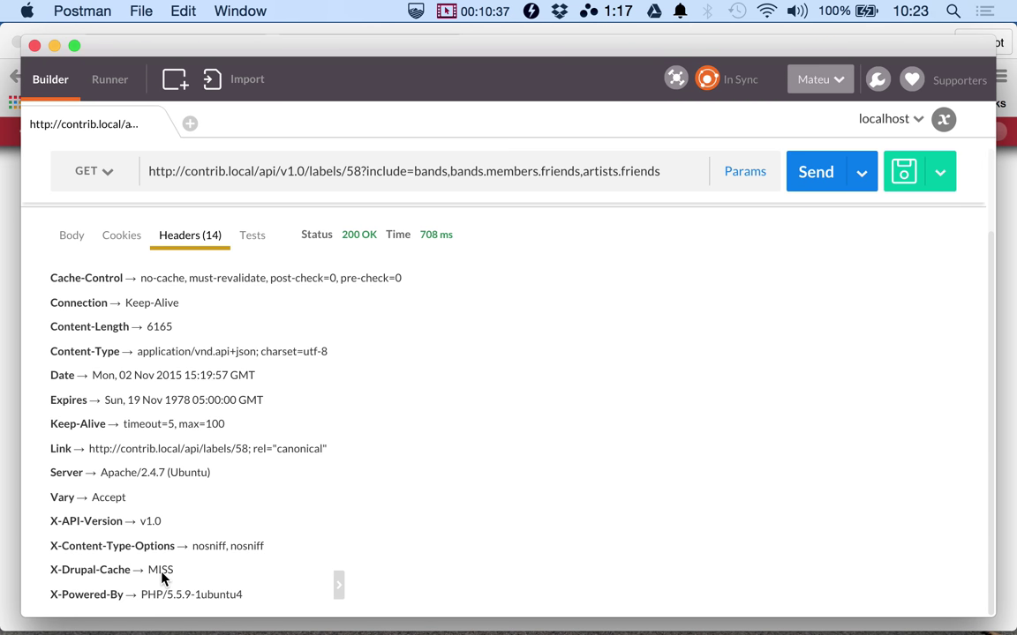
# - Resend labels/58 and highlight the #56 and #53 entries in X-RESTful-Render-Cache-Hits
pyautogui.click(812, 187)
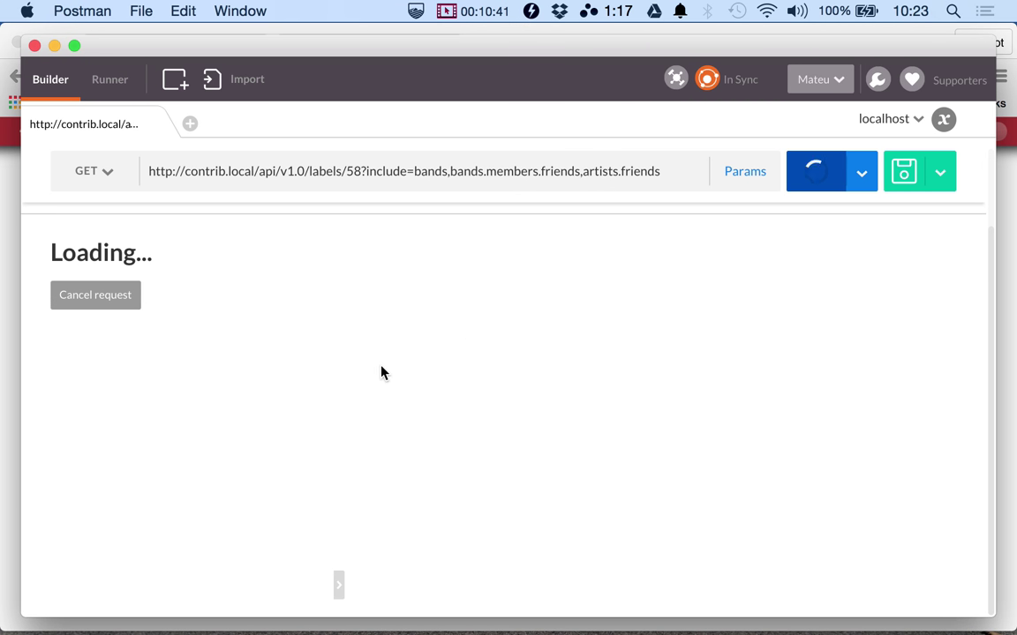
pyautogui.scroll(-1, 374, 378)
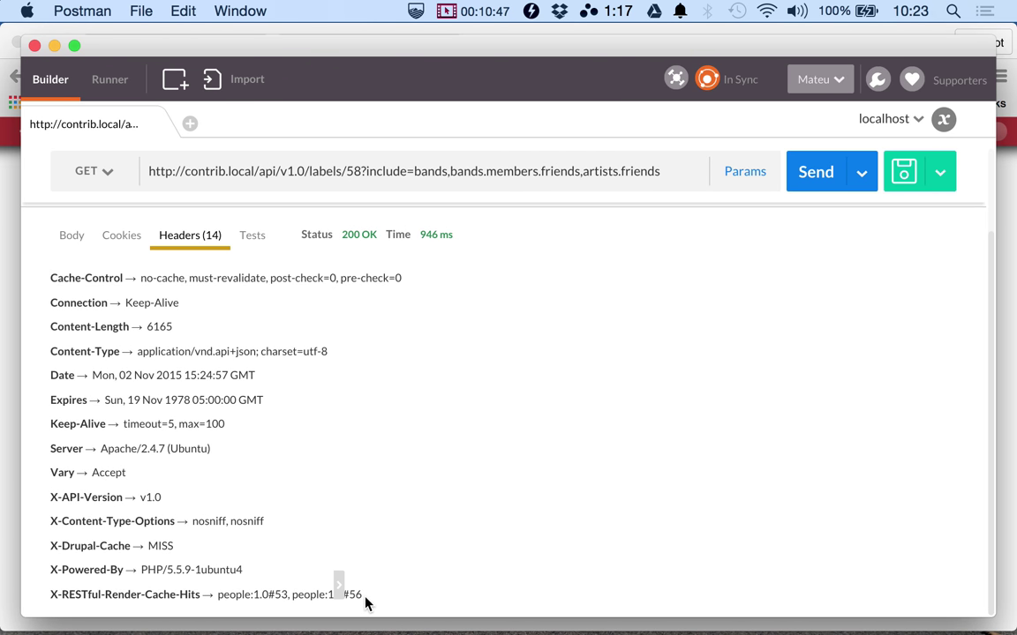
pyautogui.moveTo(372, 612); pyautogui.dragTo(374, 553)
pyautogui.scroll(-2, 407, 502)
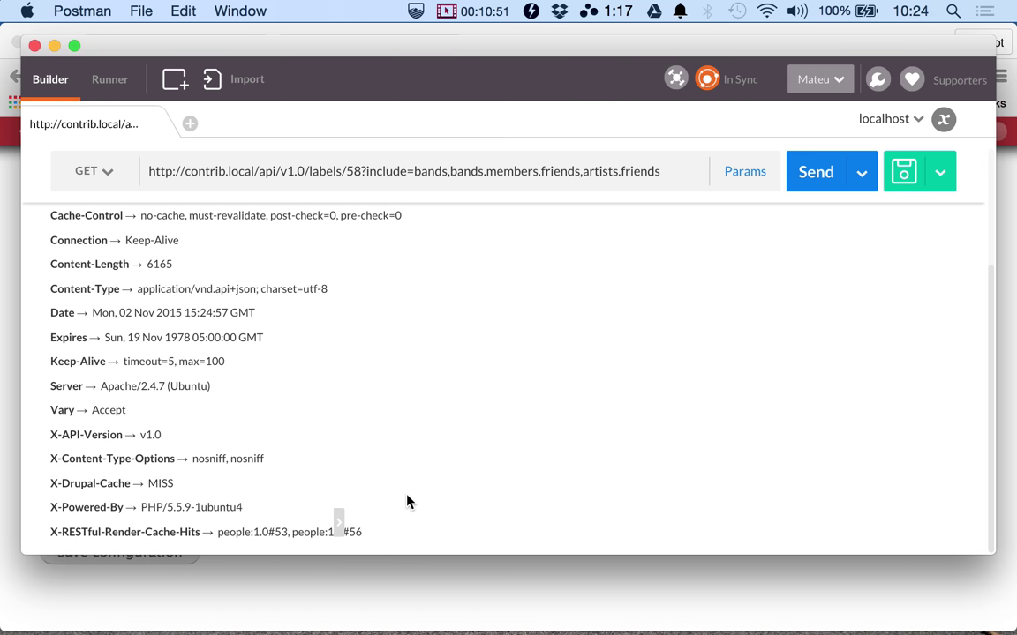
pyautogui.moveTo(411, 554); pyautogui.dragTo(411, 626)
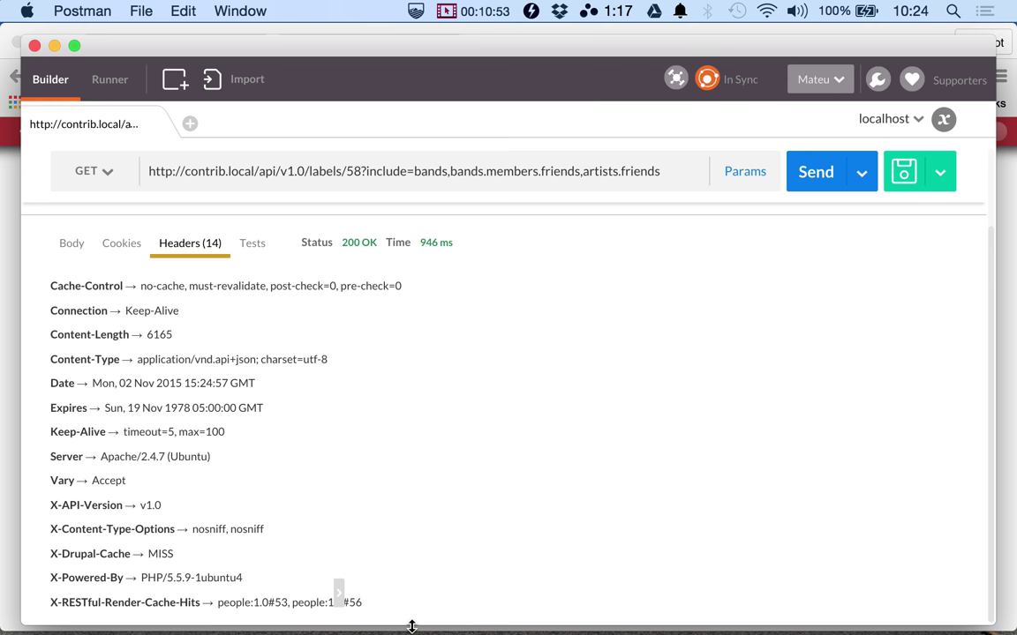
pyautogui.moveTo(291, 603); pyautogui.dragTo(368, 609)
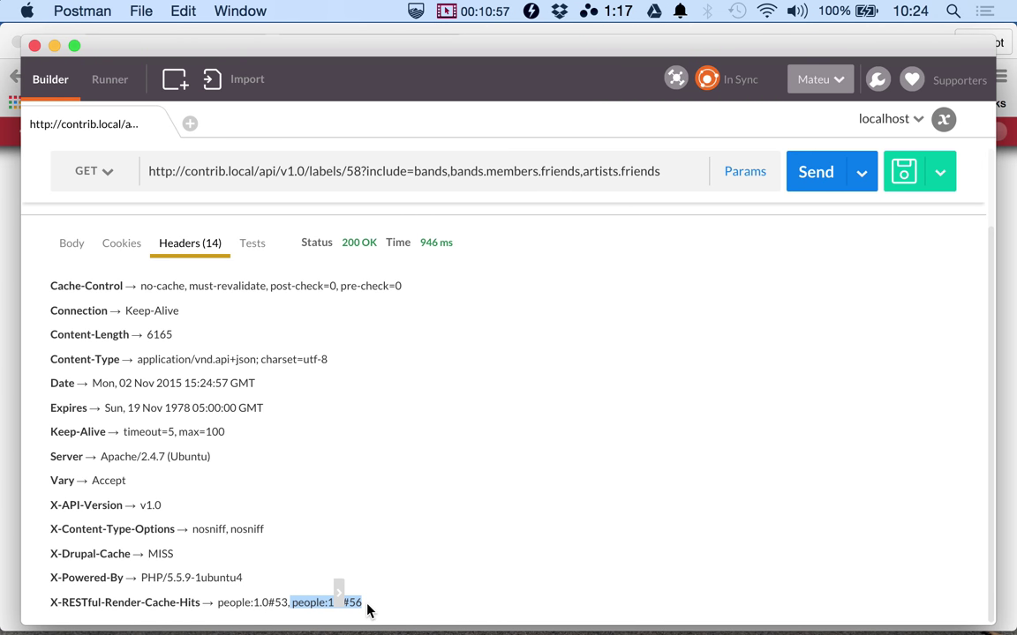
pyautogui.moveTo(286, 607); pyautogui.dragTo(270, 607)
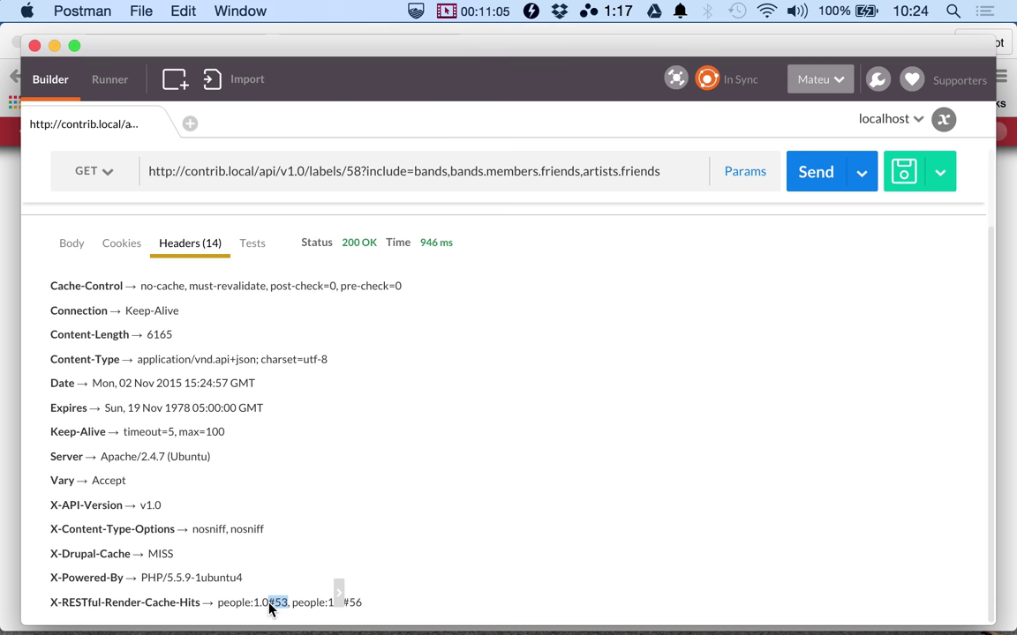
pyautogui.press('super+Tab')
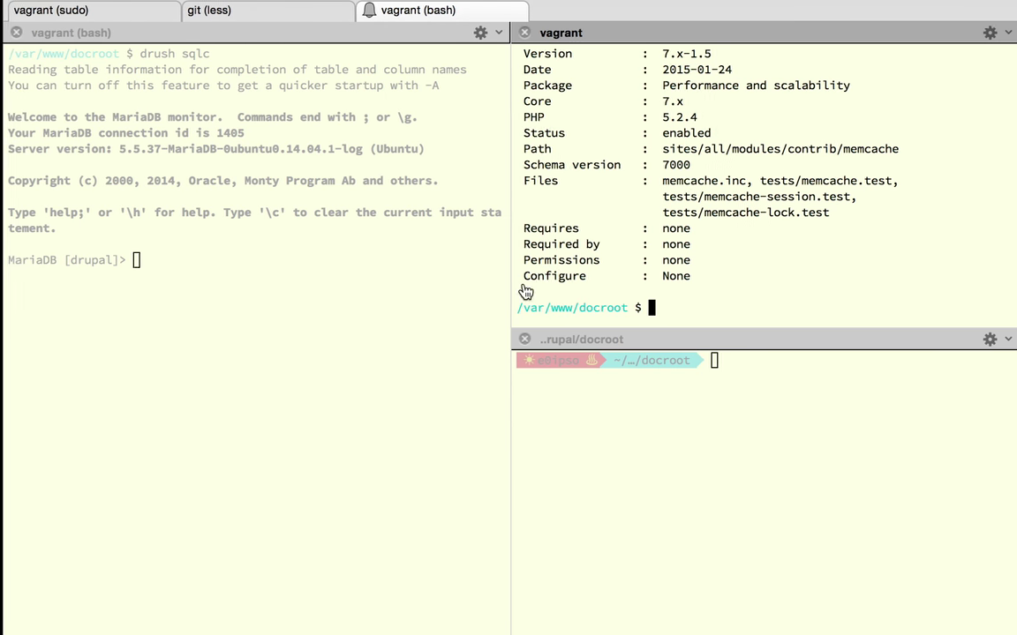
pyautogui.scroll(5, 705, 175)
pyautogui.scroll(10, 706, 171)
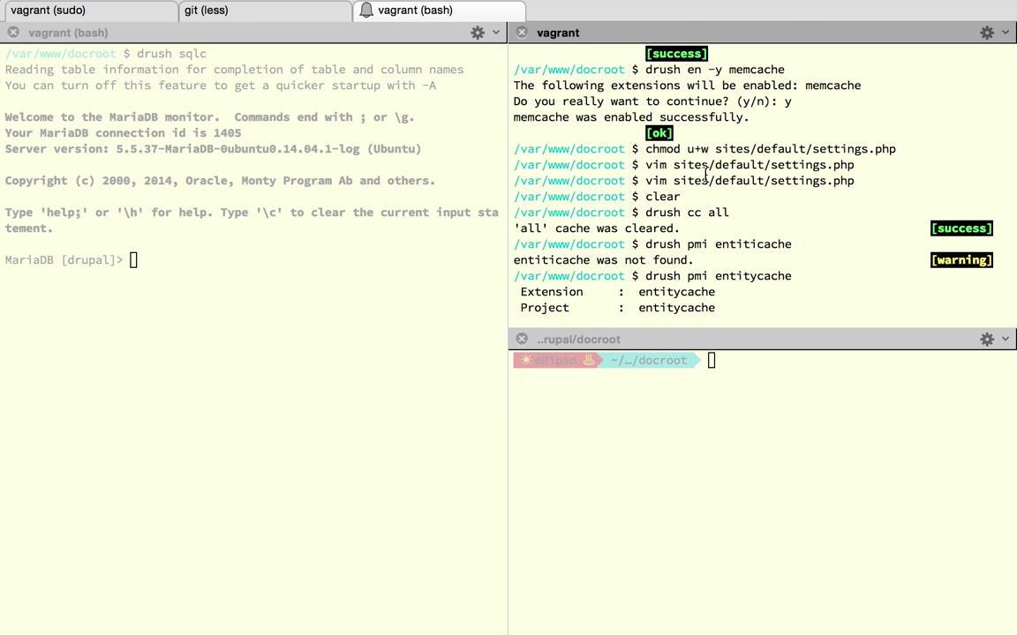
pyautogui.tripleClick(671, 216)
pyautogui.scroll(-10, 670, 217)
pyautogui.press('super+Tab')
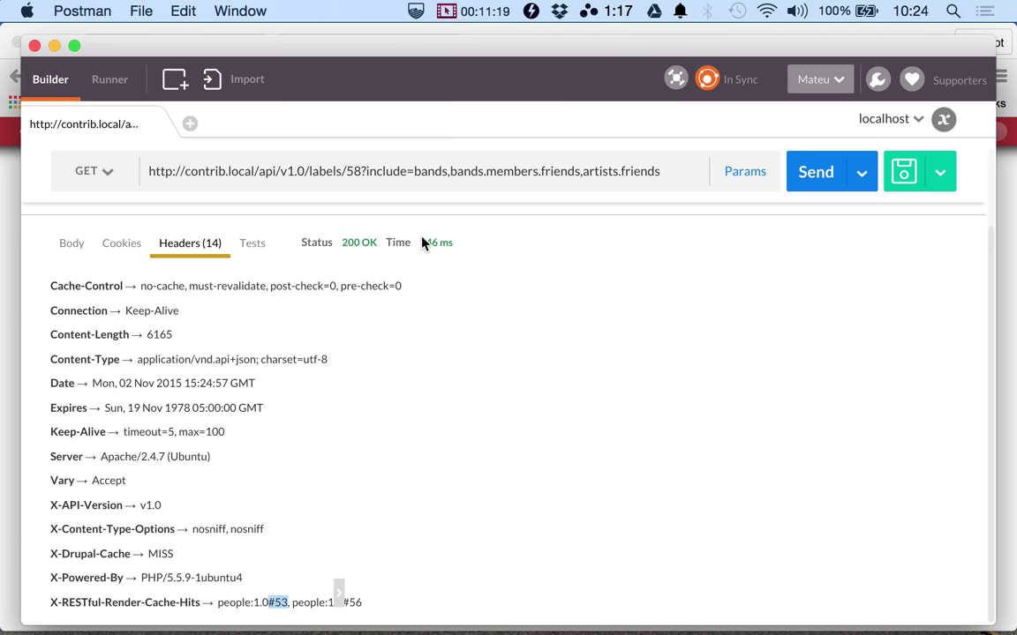
# - Resend labels/58, dropping from 946 ms to 83 ms, and highlight the labels:1.0#58 cache hit
pyautogui.moveTo(421, 243); pyautogui.dragTo(433, 247)
pyautogui.click(817, 180)
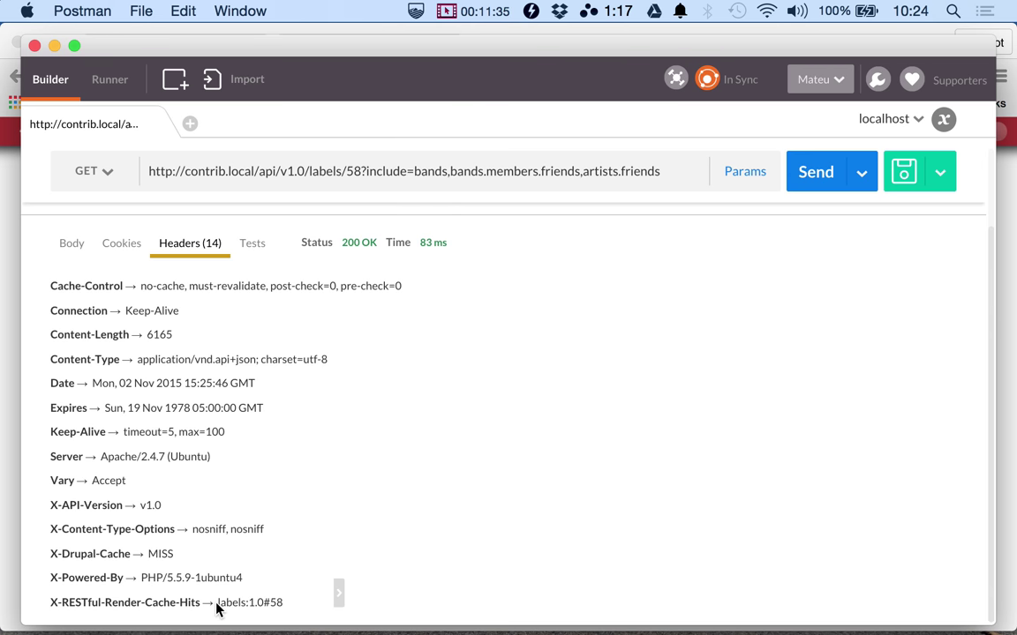
pyautogui.moveTo(218, 607); pyautogui.dragTo(294, 607)
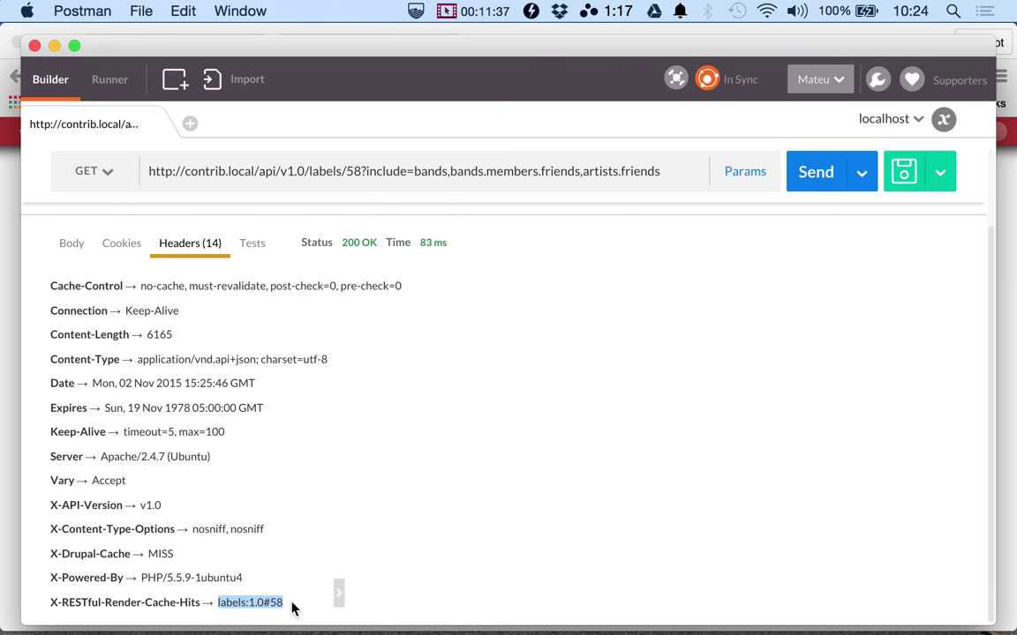
pyautogui.doubleClick(355, 171)
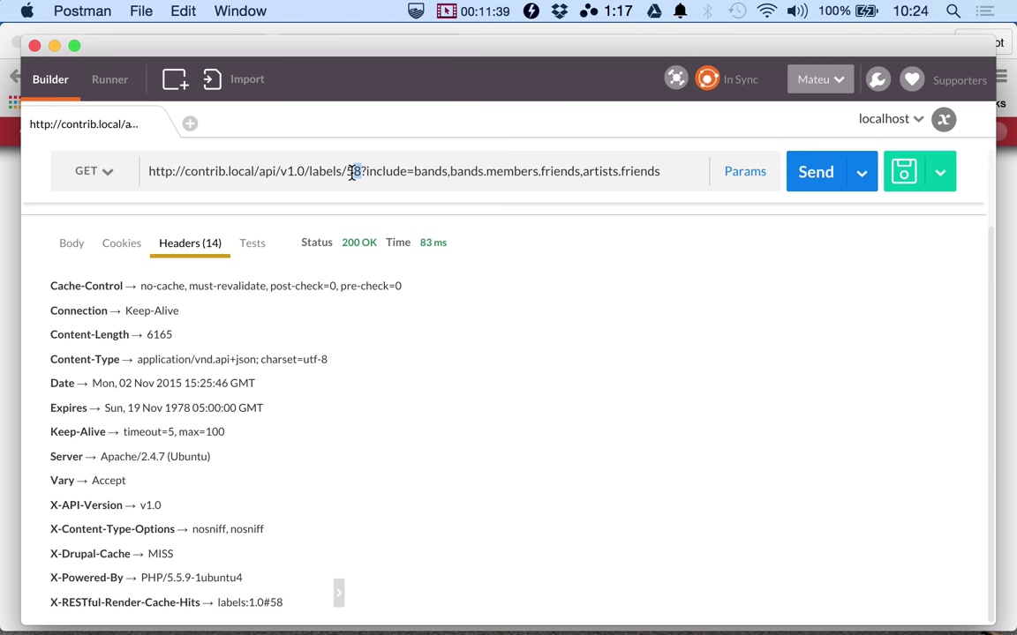
pyautogui.doubleClick(273, 604)
pyautogui.moveTo(274, 606); pyautogui.dragTo(218, 608)
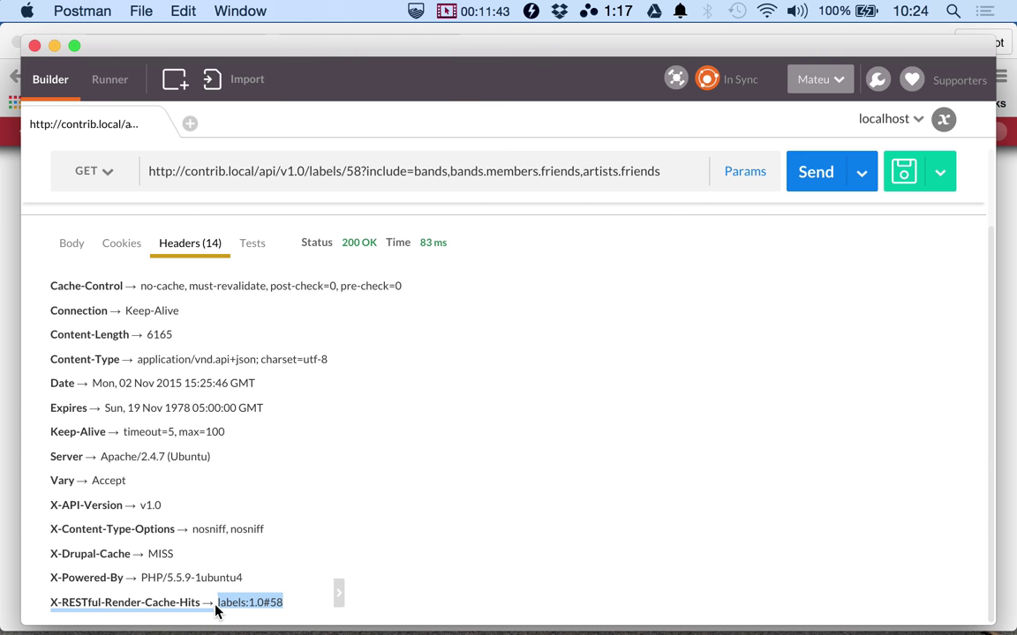
pyautogui.click(86, 244)
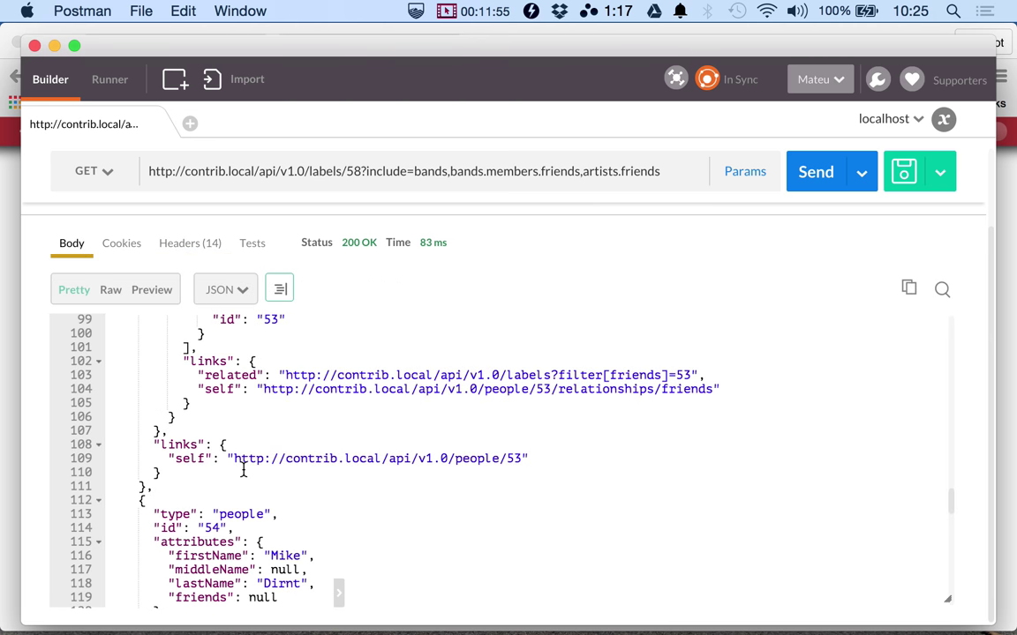
pyautogui.scroll(-5, 229, 495)
pyautogui.scroll(-10, 243, 470)
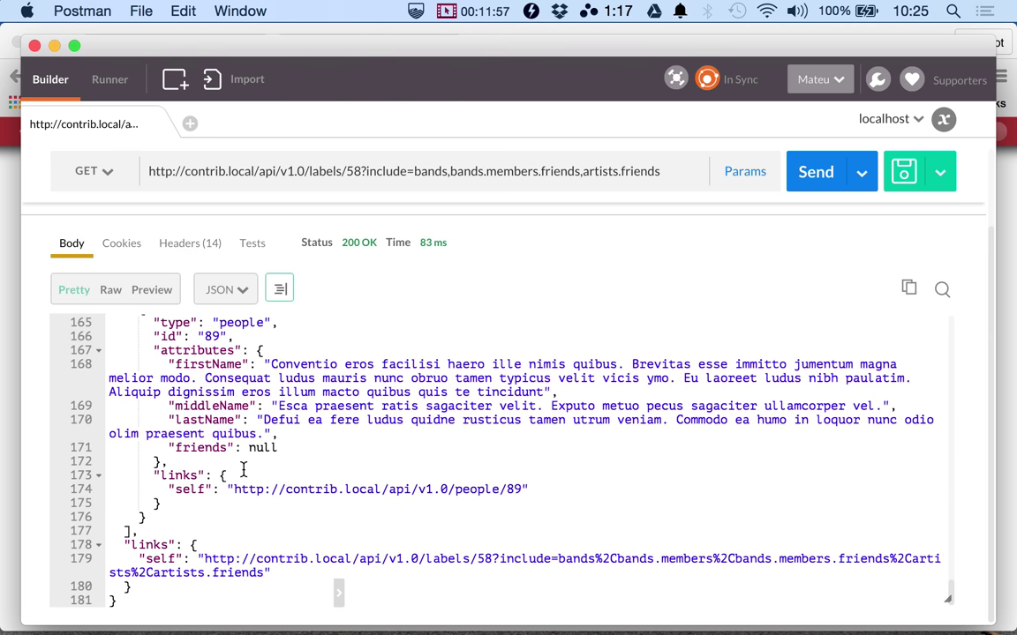
pyautogui.scroll(15, 238, 450)
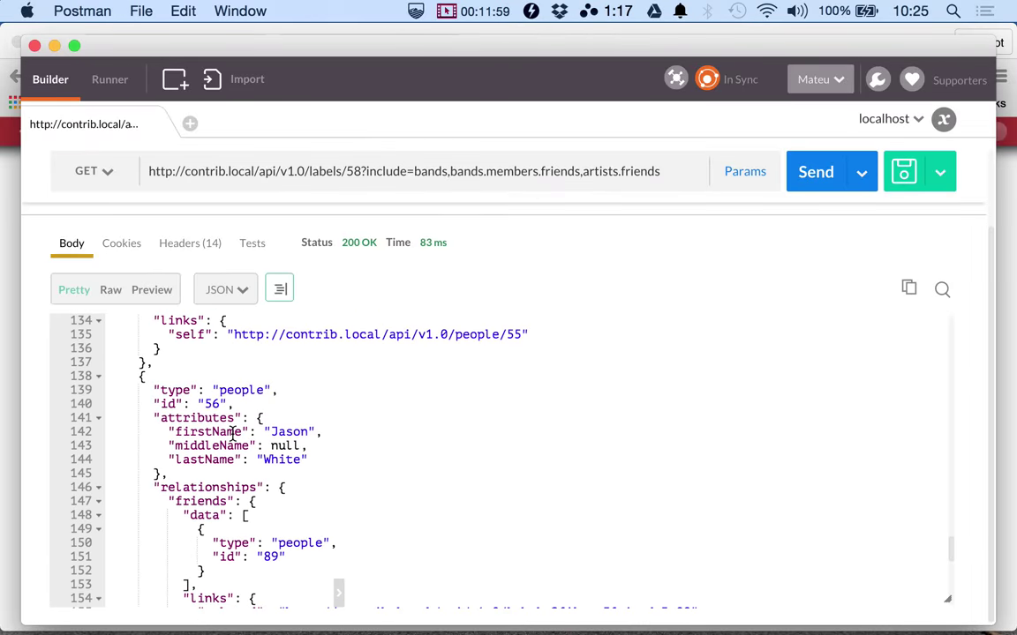
pyautogui.scroll(15, 234, 435)
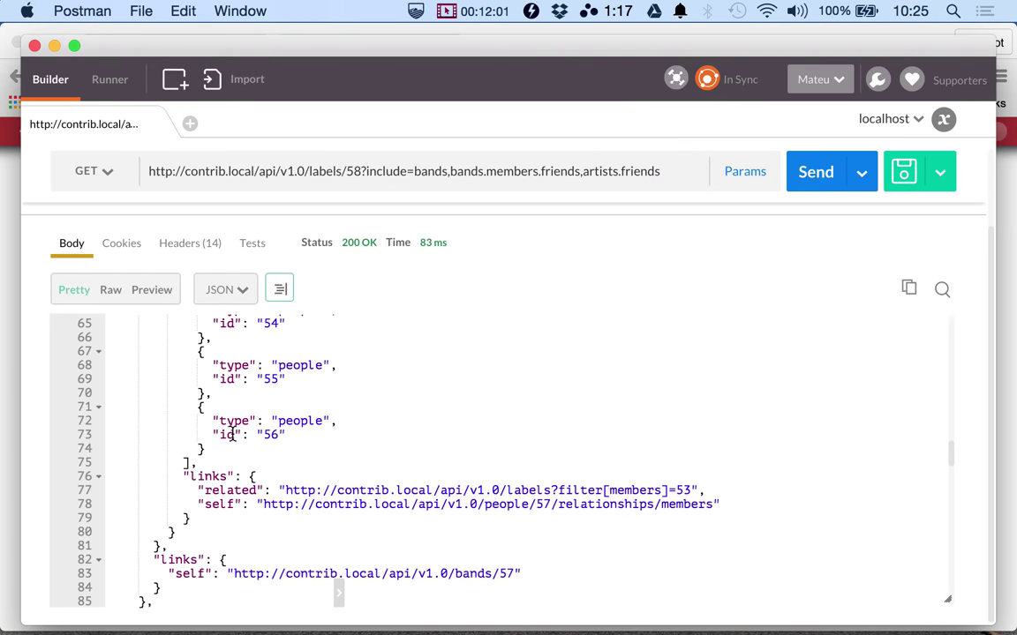
pyautogui.scroll(3, 234, 437)
pyautogui.scroll(-8, 234, 442)
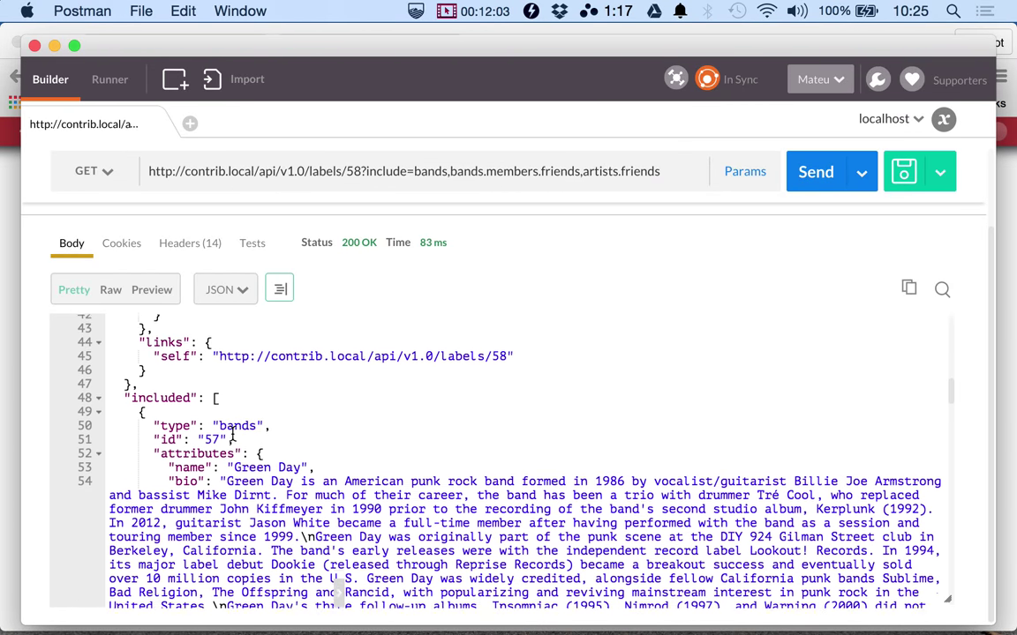
pyautogui.scroll(10, 232, 450)
pyautogui.scroll(5, 229, 445)
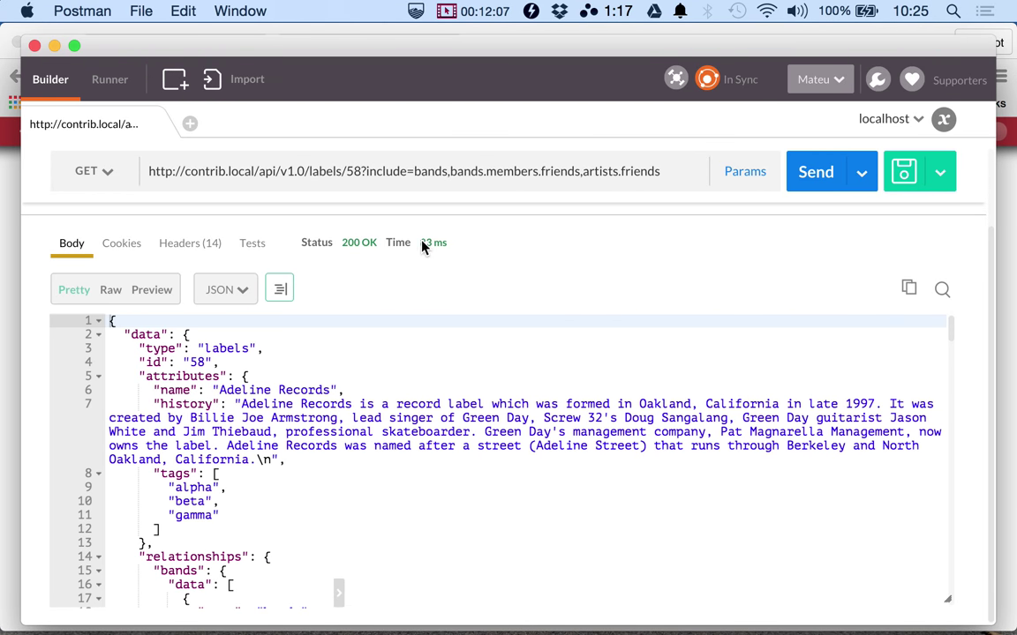
pyautogui.moveTo(422, 245); pyautogui.dragTo(446, 245)
pyautogui.click(811, 177)
# - Resend the labels/58 request nine times until the response time settles at about 78 ms
pyautogui.click(810, 181)
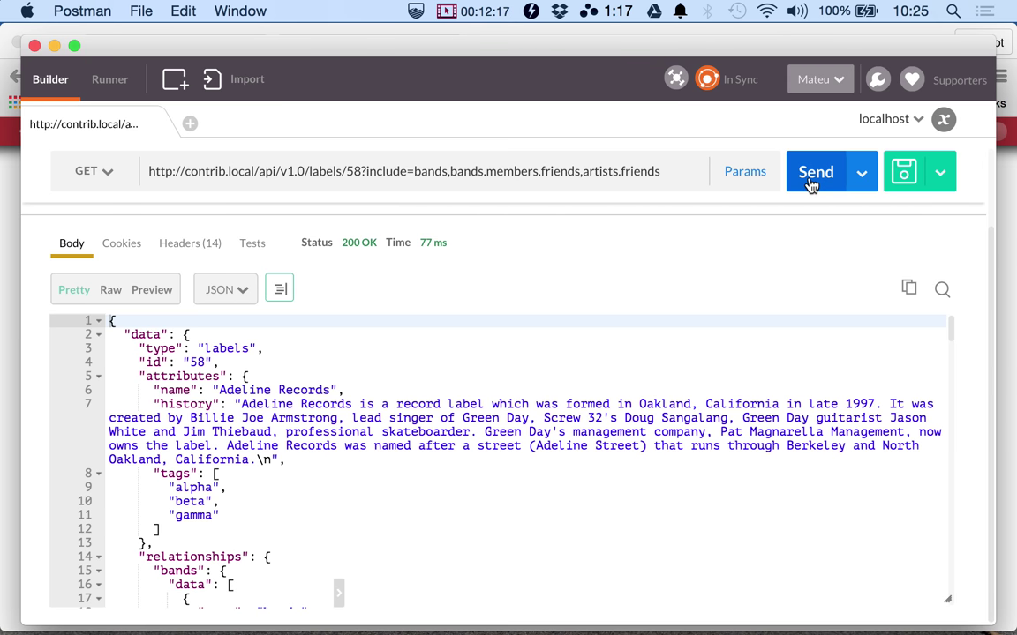
pyautogui.click(812, 183)
pyautogui.click(810, 183)
pyautogui.click(810, 183)
pyautogui.click(810, 183)
pyautogui.click(810, 183)
pyautogui.click(810, 183)
pyautogui.click(810, 182)
pyautogui.click(810, 183)
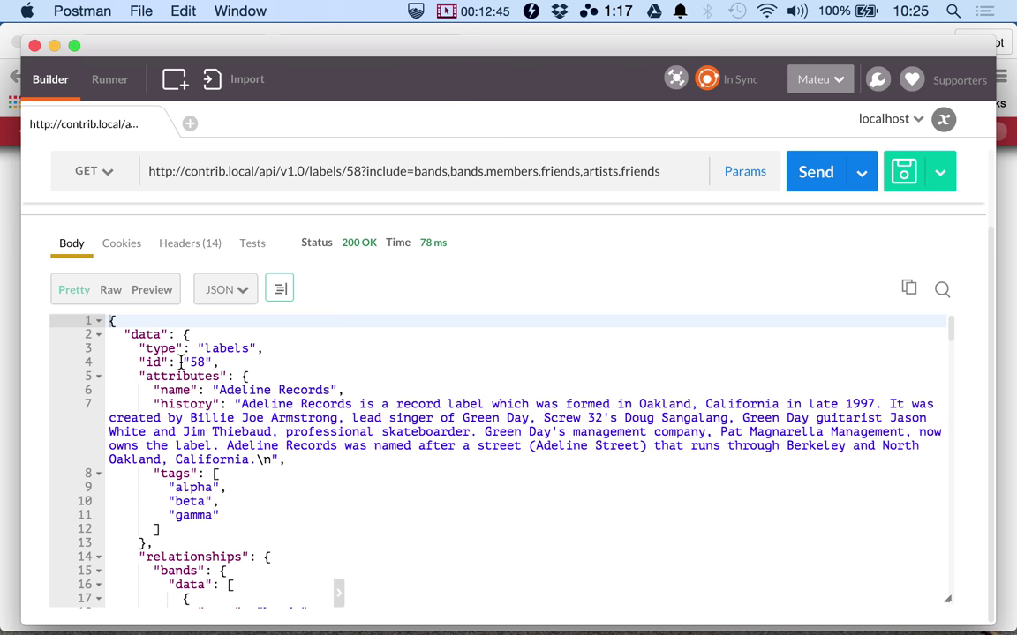
pyautogui.scroll(-2, 181, 361)
pyautogui.scroll(3, 186, 354)
pyautogui.doubleClick(427, 173)
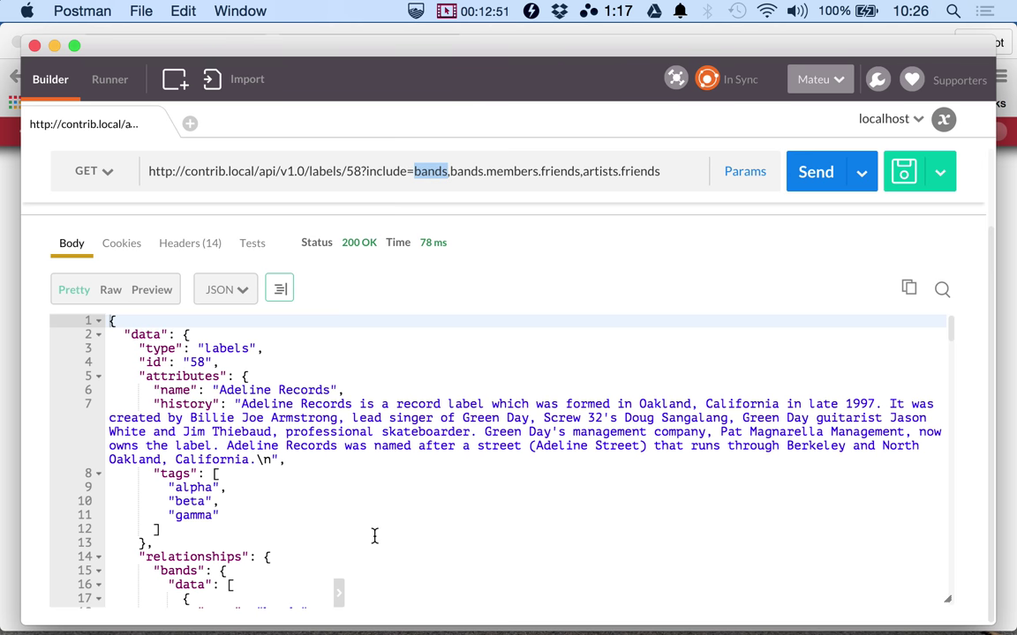
pyautogui.scroll(-10, 374, 537)
pyautogui.scroll(-1, 374, 538)
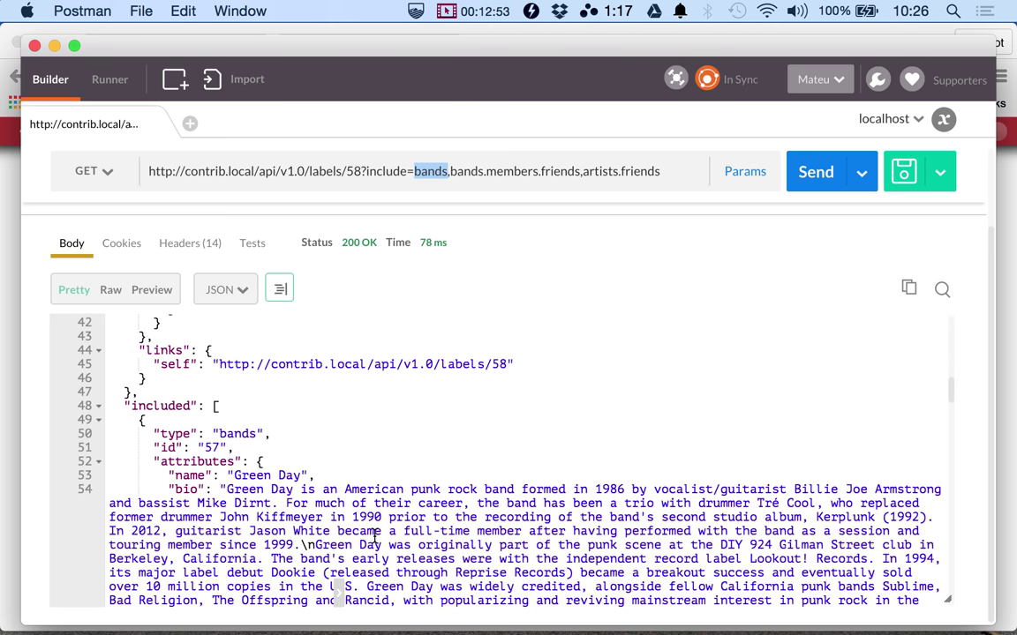
pyautogui.scroll(-1, 374, 537)
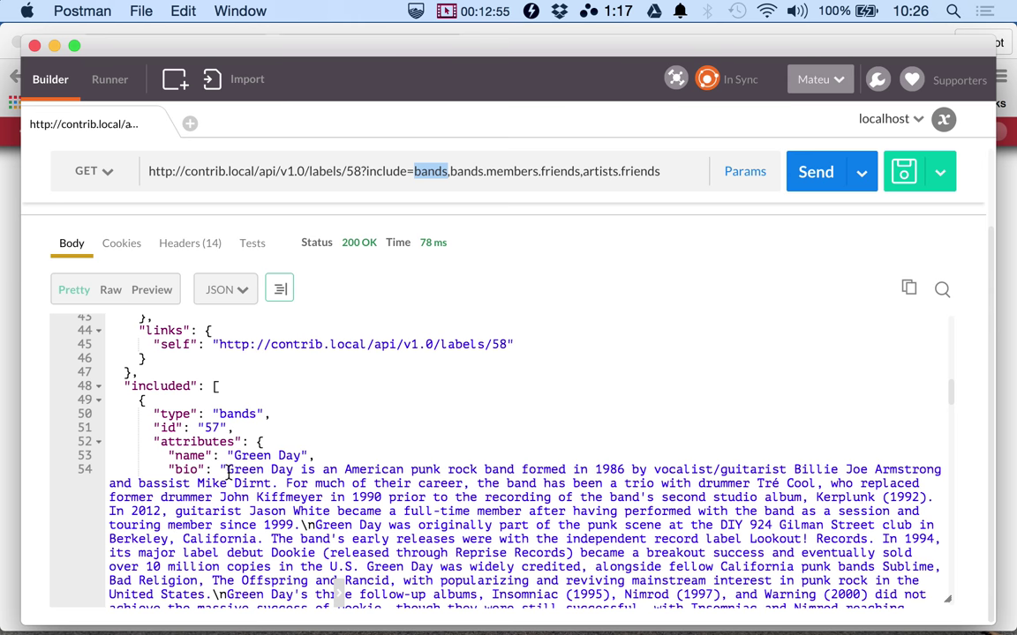
pyautogui.doubleClick(227, 473)
pyautogui.moveTo(228, 472); pyautogui.dragTo(294, 515)
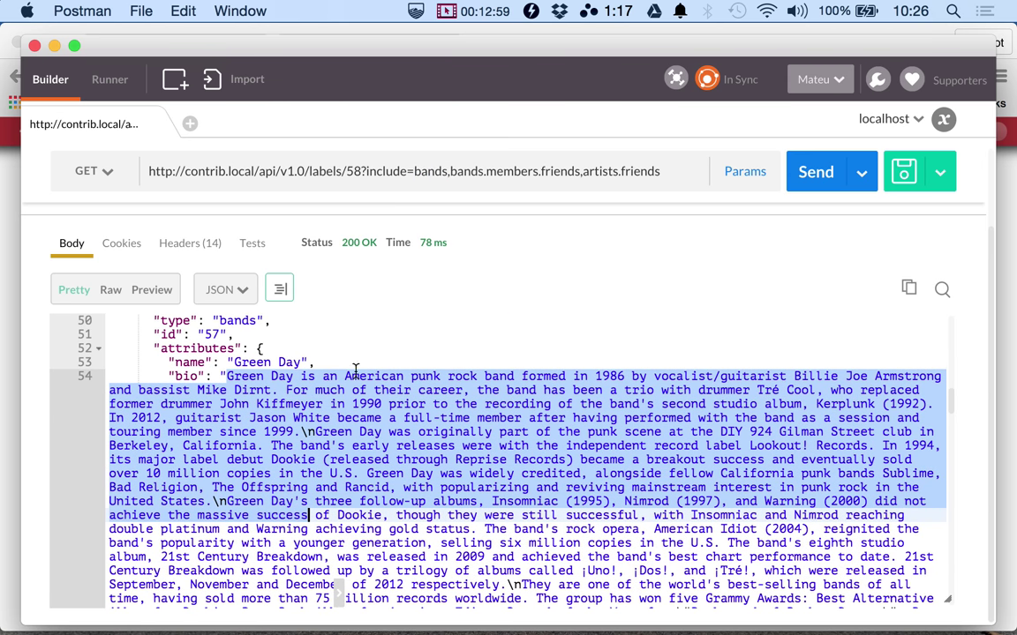
pyautogui.doubleClick(353, 172)
pyautogui.moveTo(365, 248)
pyautogui.scroll(5, 609, 452)
pyautogui.scroll(-3, 609, 452)
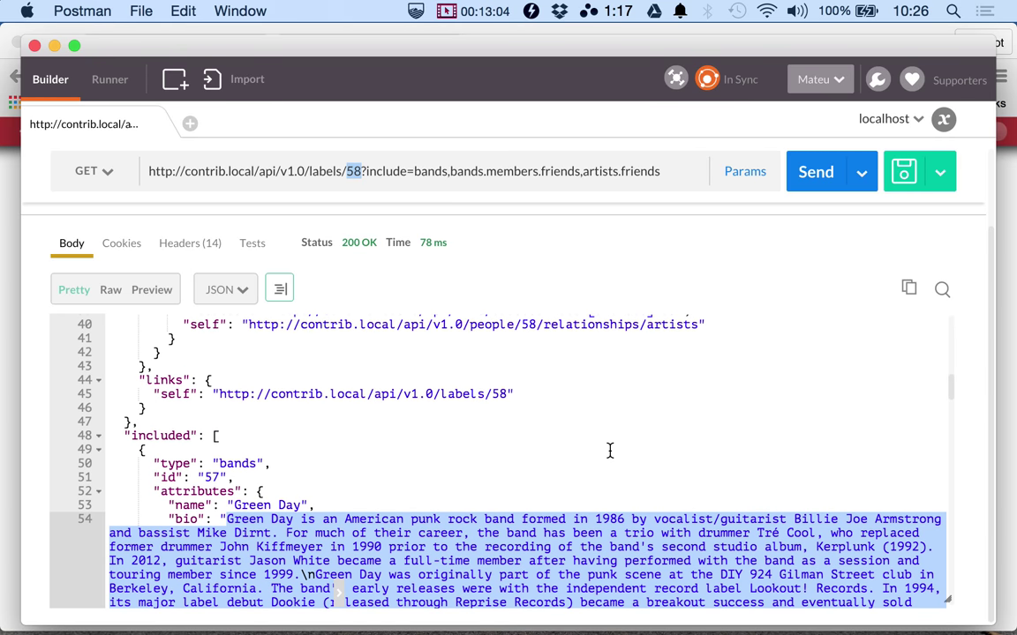
pyautogui.click(227, 521)
pyautogui.moveTo(227, 521); pyautogui.dragTo(294, 575)
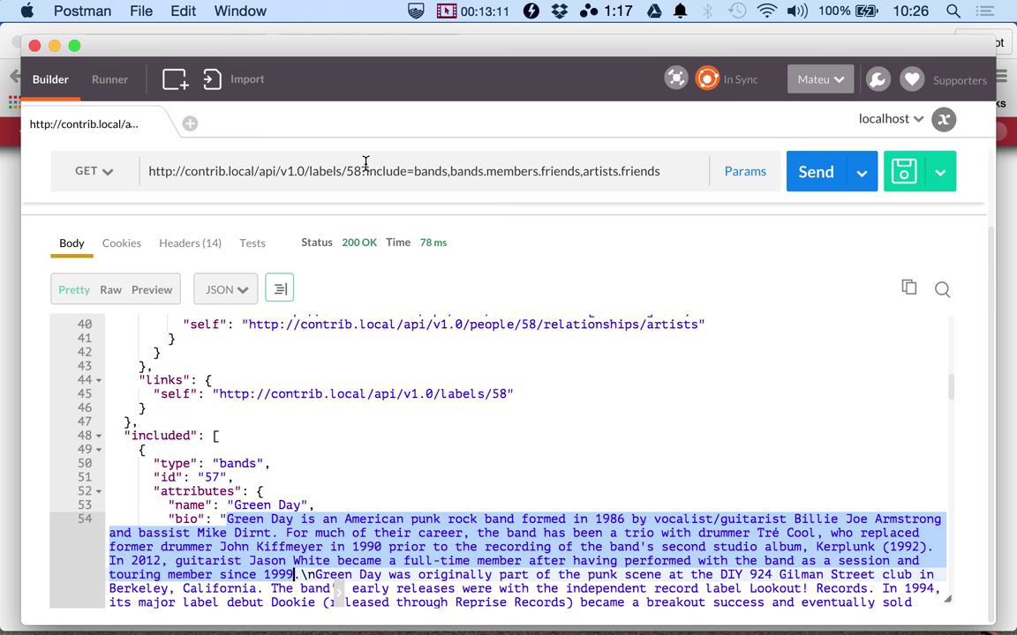
pyautogui.moveTo(367, 168)
pyautogui.mouseDown()
pyautogui.moveTo(311, 168)
pyautogui.moveTo(361, 169)
pyautogui.mouseUp()
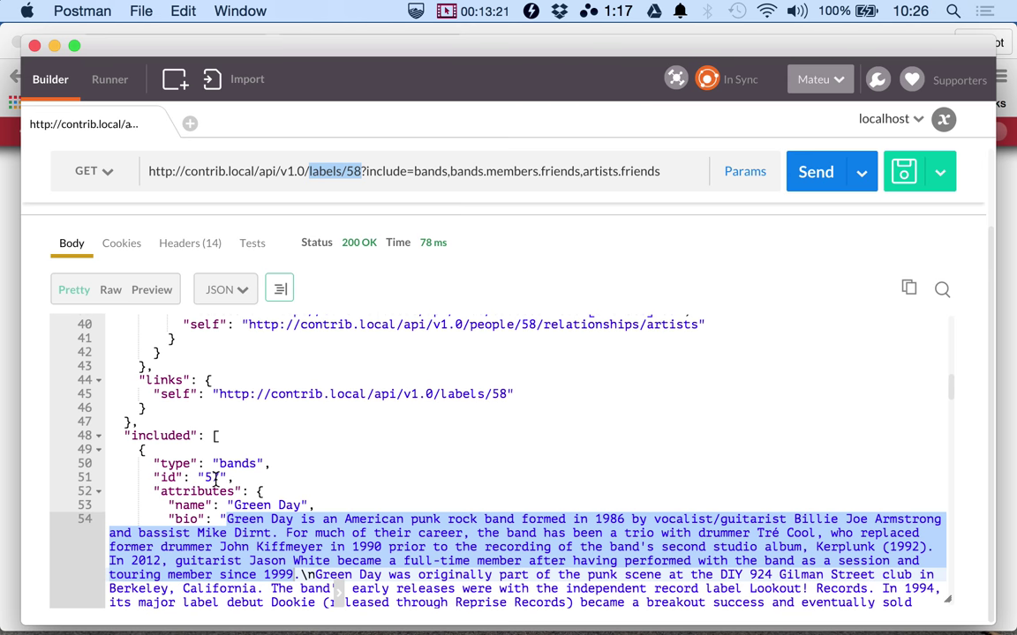
pyautogui.doubleClick(213, 477)
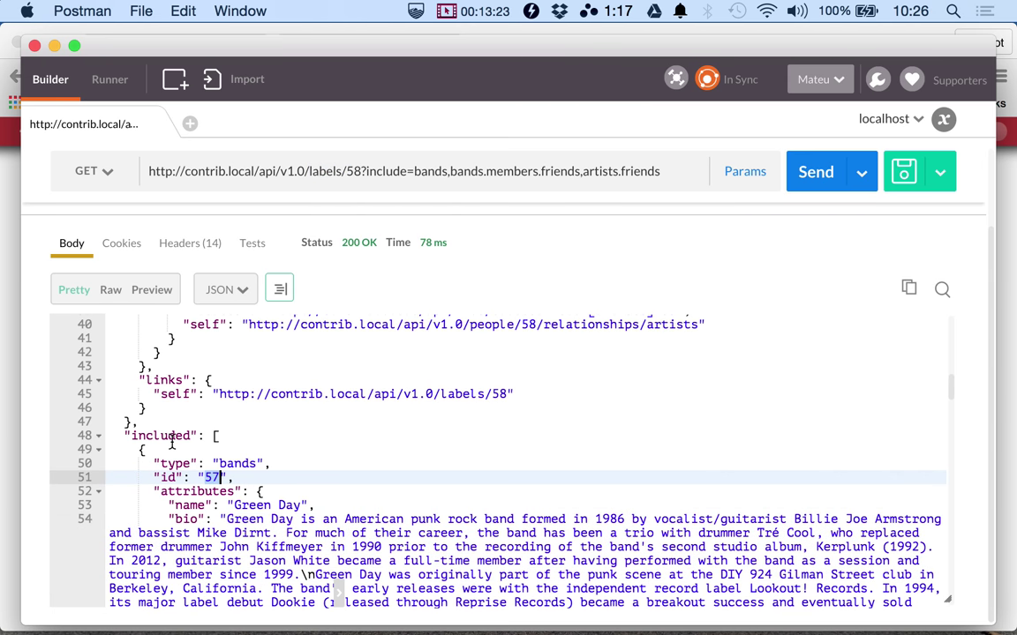
# - In Chrome, go to contrib.local/node/57/edit, the Green Day band's edit page
pyautogui.click(12, 303)
pyautogui.moveTo(578, 135)
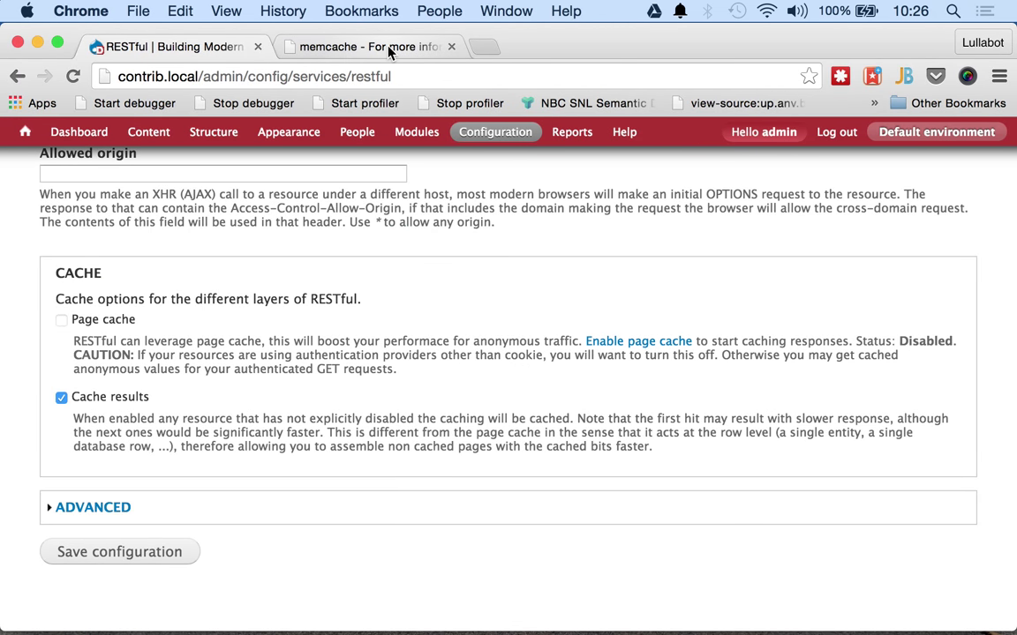
pyautogui.click(211, 76)
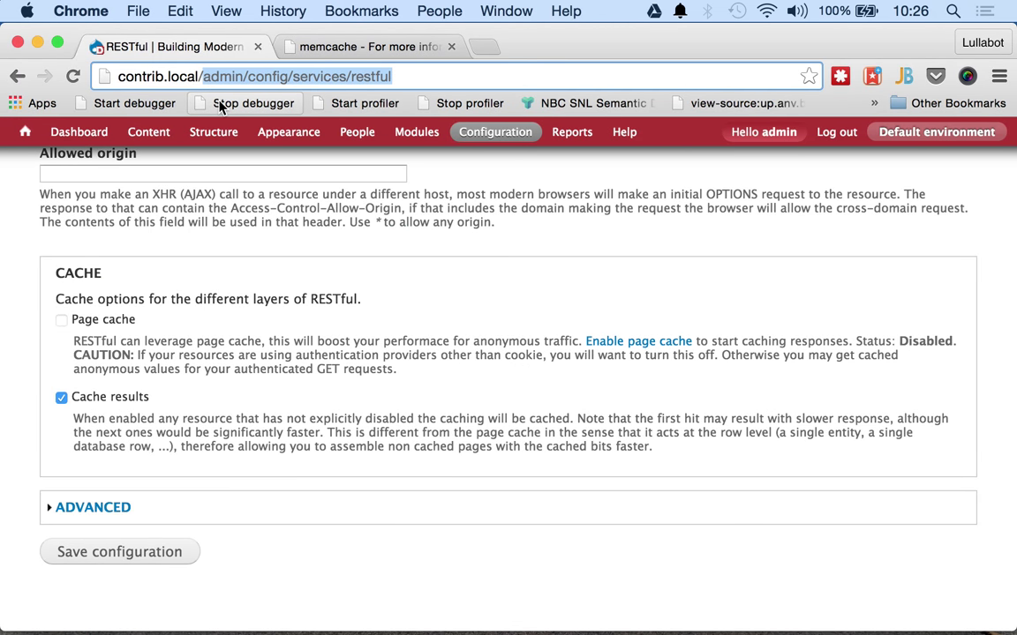
pyautogui.write('contrib.local/node/57')
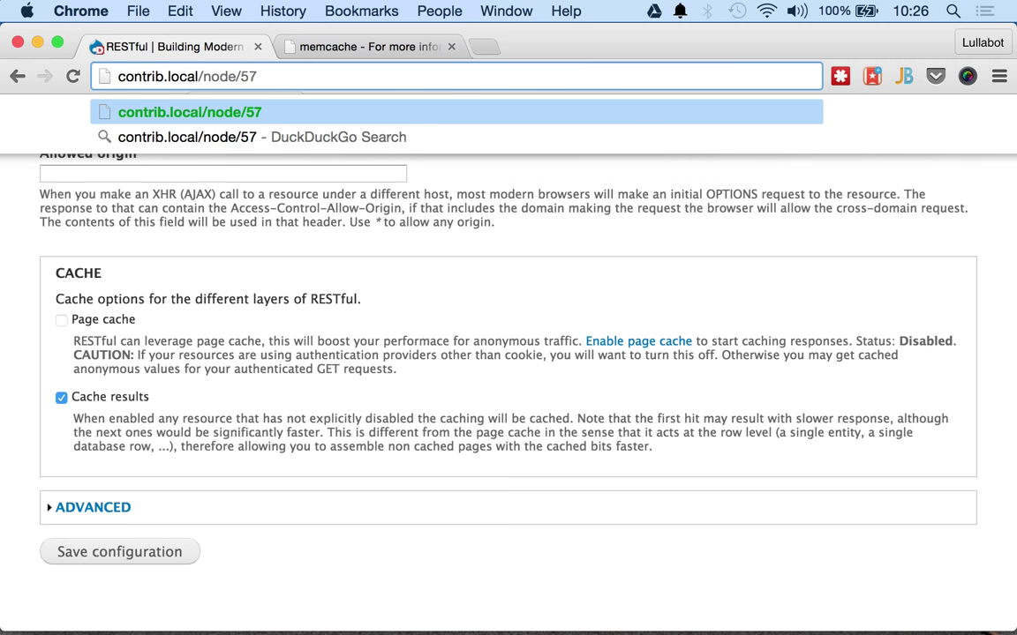
pyautogui.write('/edit')
pyautogui.press('Return')
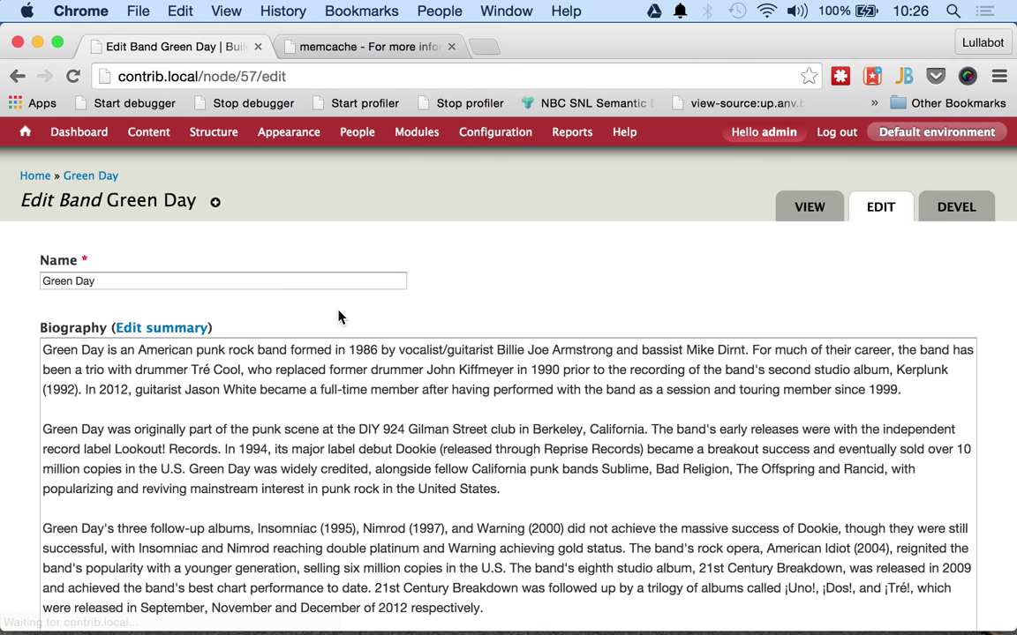
# - Put 'NEW!' at the start of the Biography and save the band
pyautogui.click(87, 356)
pyautogui.press('super+Left')
pyautogui.write('NEW')
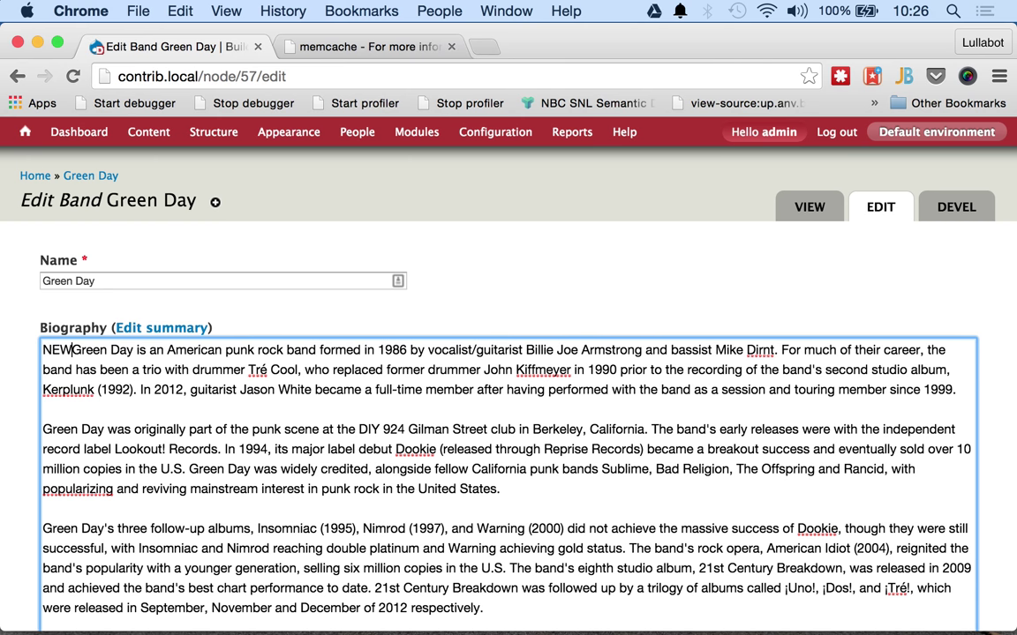
pyautogui.write('!')
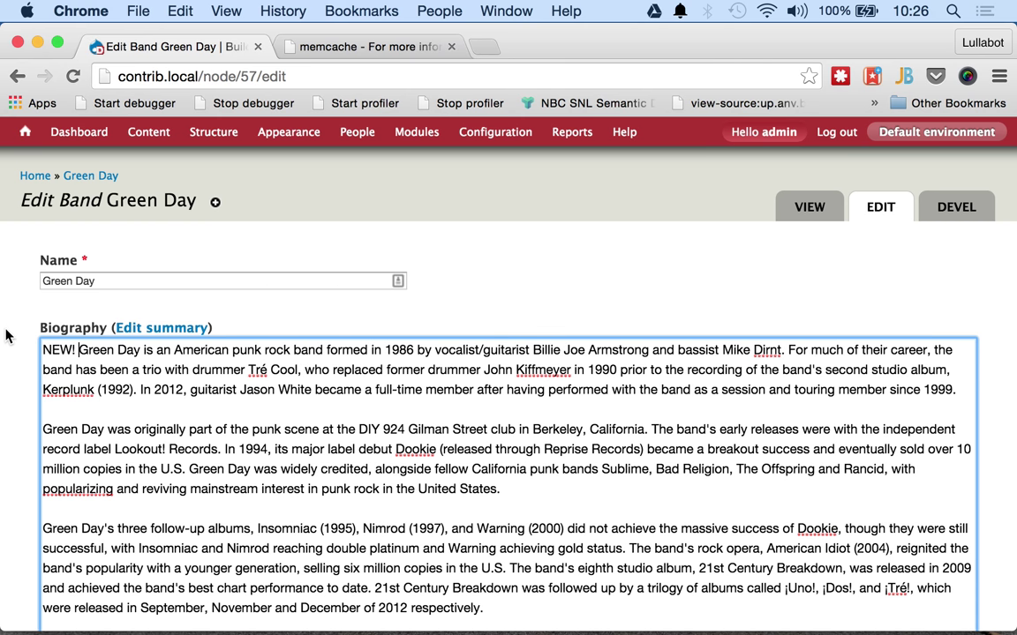
pyautogui.scroll(-1, 7, 336)
pyautogui.scroll(-15, 8, 335)
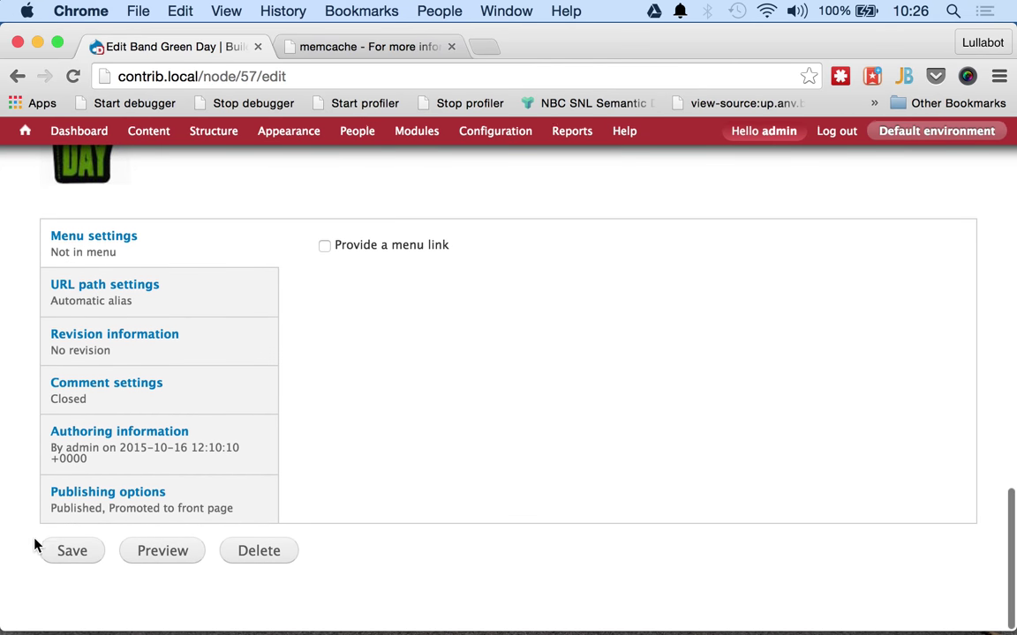
pyautogui.click(72, 554)
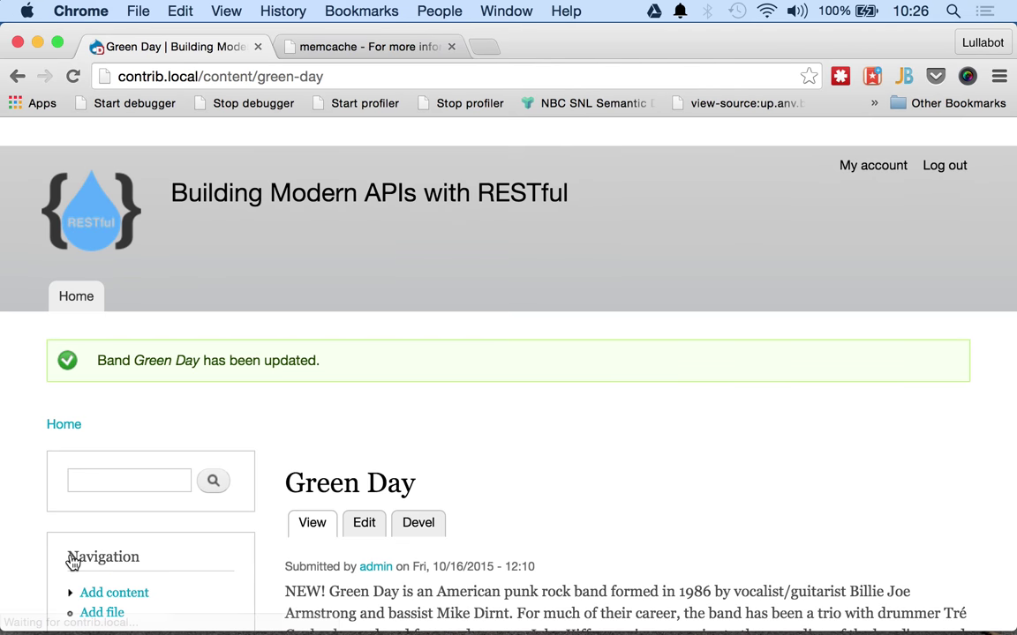
# - Back in Postman's response headers, highlight the labels:1.0#58 render-cache hit and the URL's include parameters
pyautogui.press('super+Tab')
pyautogui.press('super+Tab')
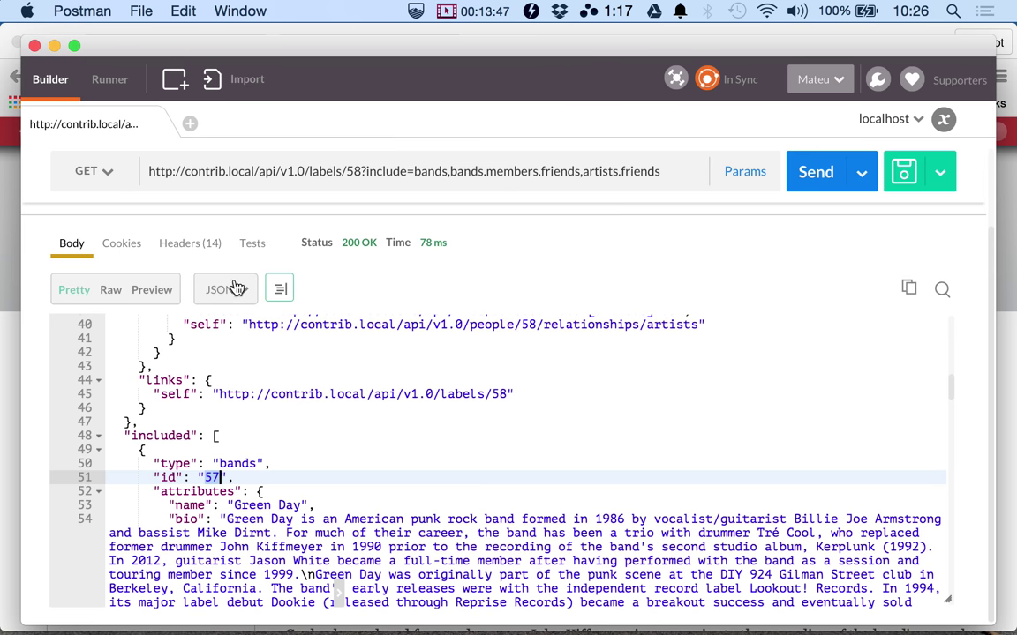
pyautogui.click(189, 249)
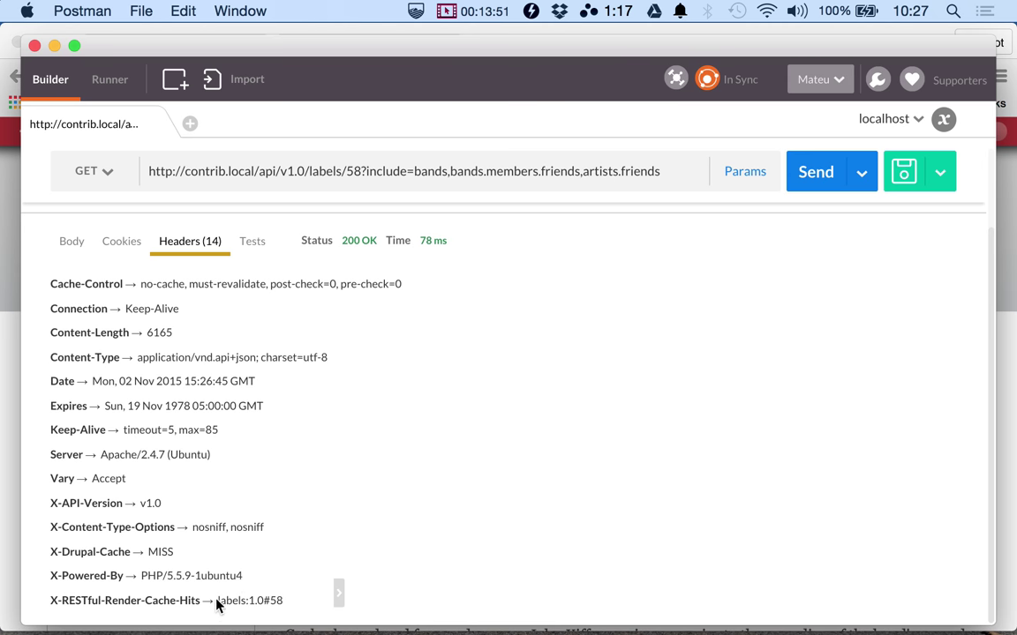
pyautogui.moveTo(218, 601); pyautogui.dragTo(285, 606)
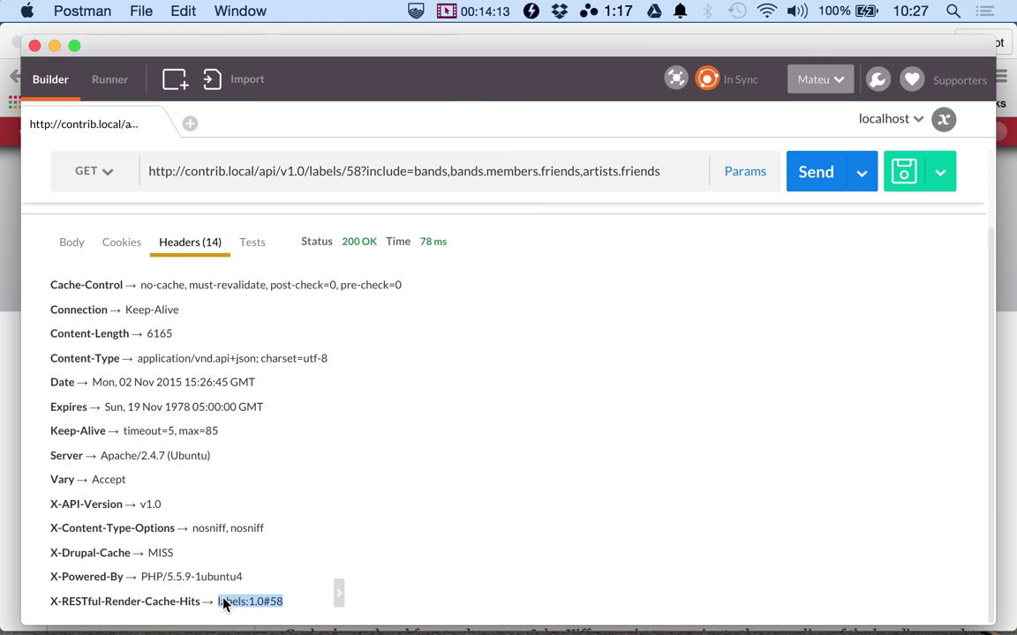
pyautogui.moveTo(220, 606)
pyautogui.mouseDown()
pyautogui.moveTo(285, 607)
pyautogui.moveTo(221, 607)
pyautogui.mouseUp()
pyautogui.moveTo(415, 170); pyautogui.dragTo(631, 170)
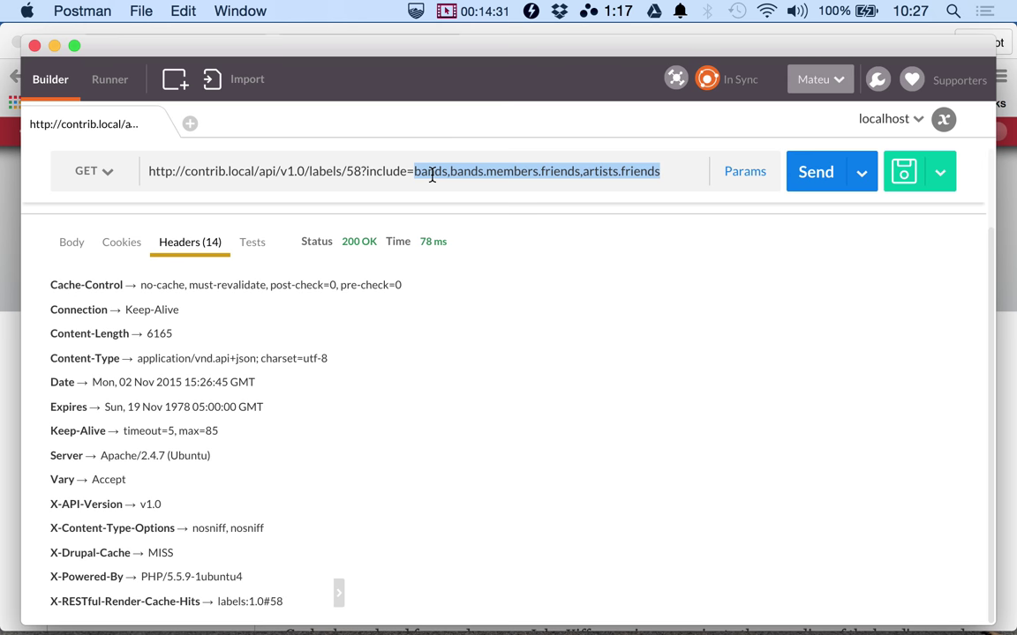
pyautogui.click(219, 606)
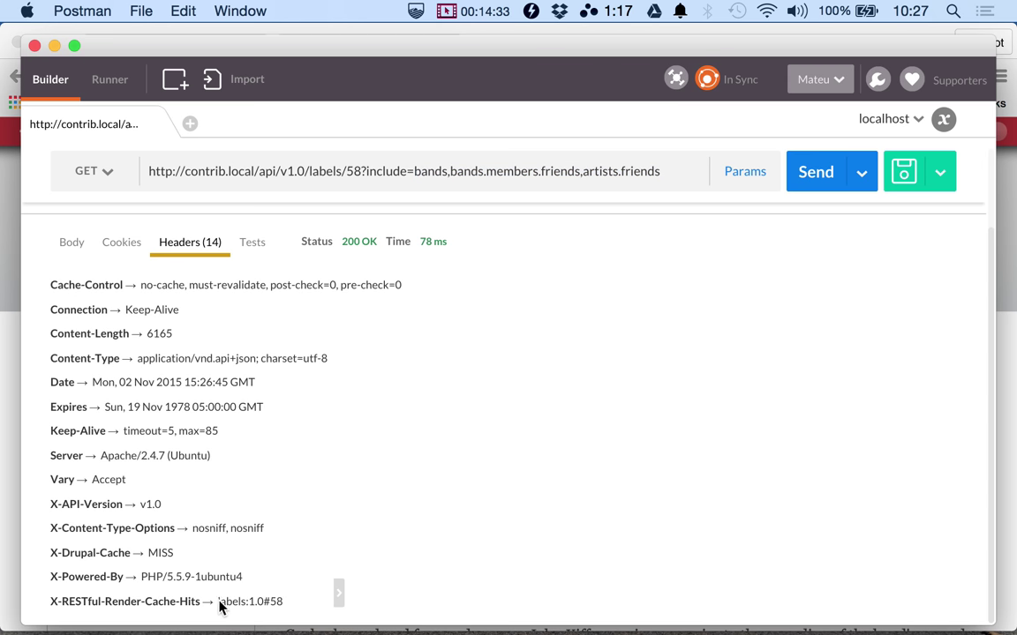
pyautogui.moveTo(219, 606); pyautogui.dragTo(283, 605)
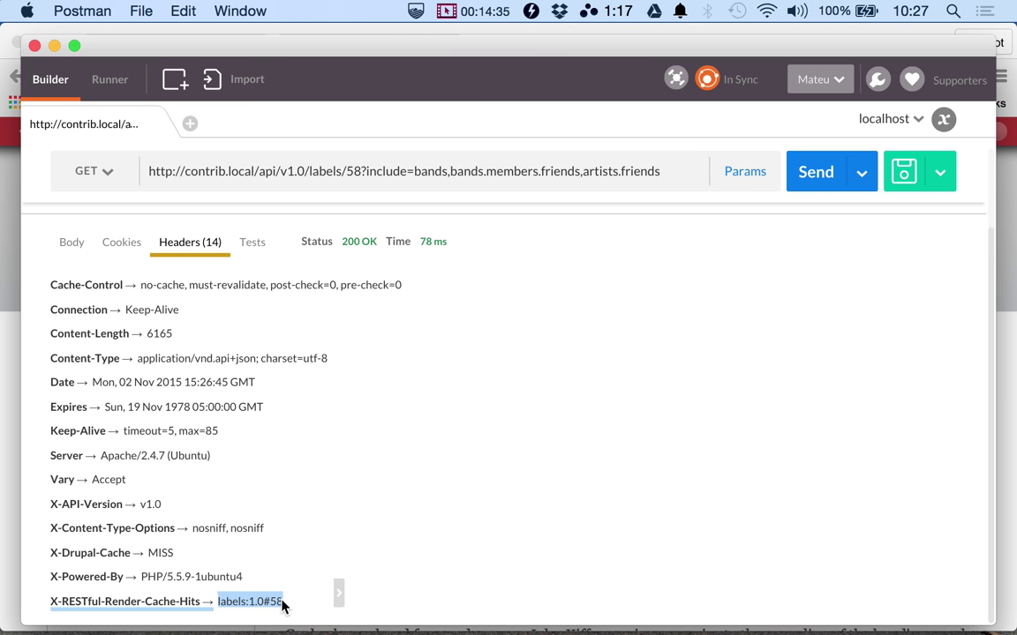
pyautogui.click(282, 605)
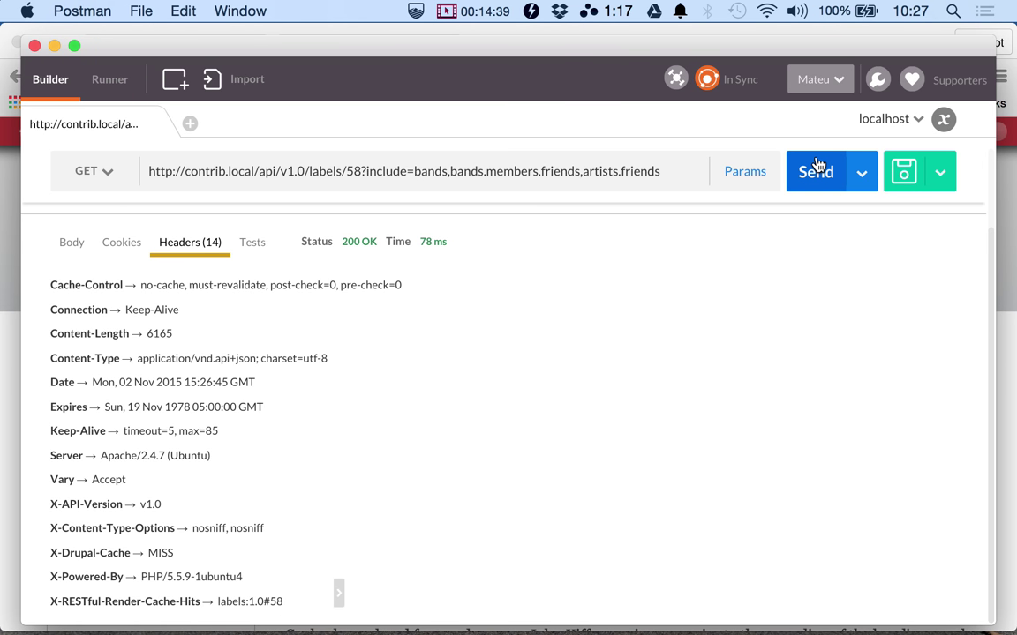
pyautogui.click(10, 237)
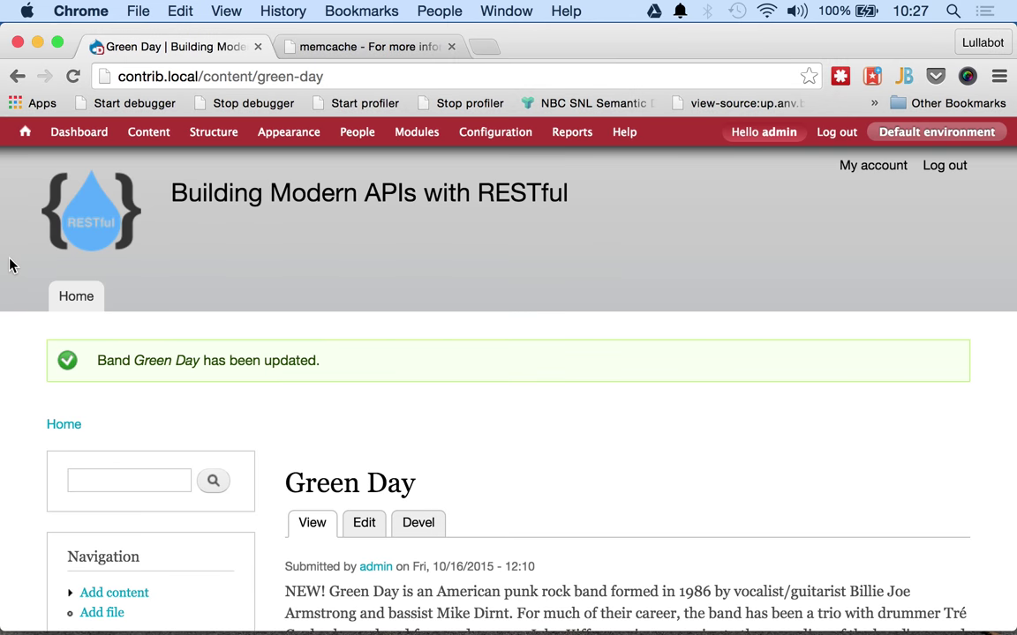
pyautogui.scroll(-2, 335, 371)
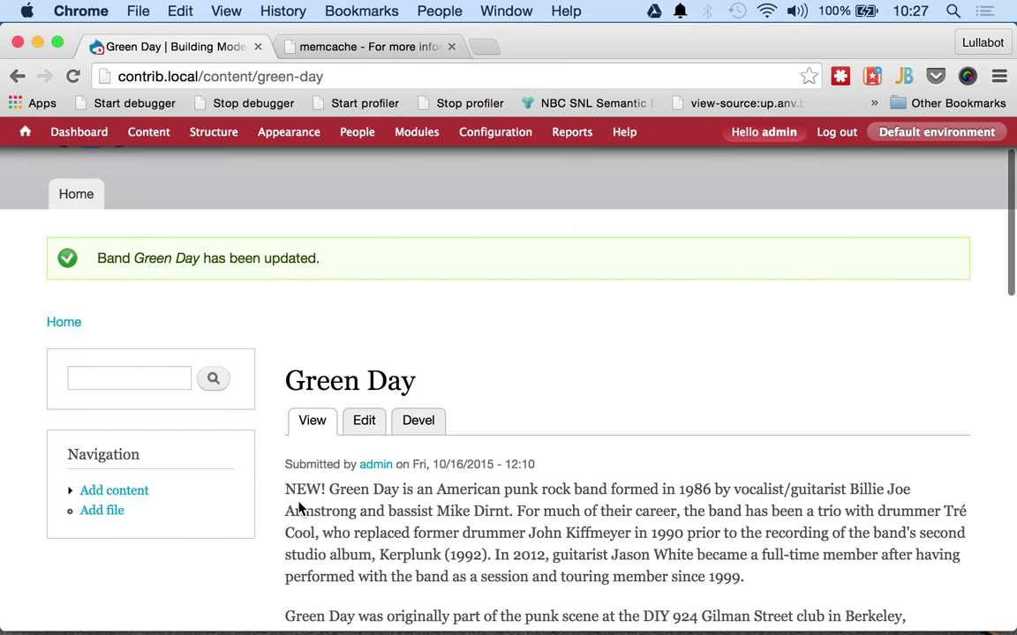
pyautogui.moveTo(283, 493); pyautogui.dragTo(325, 492)
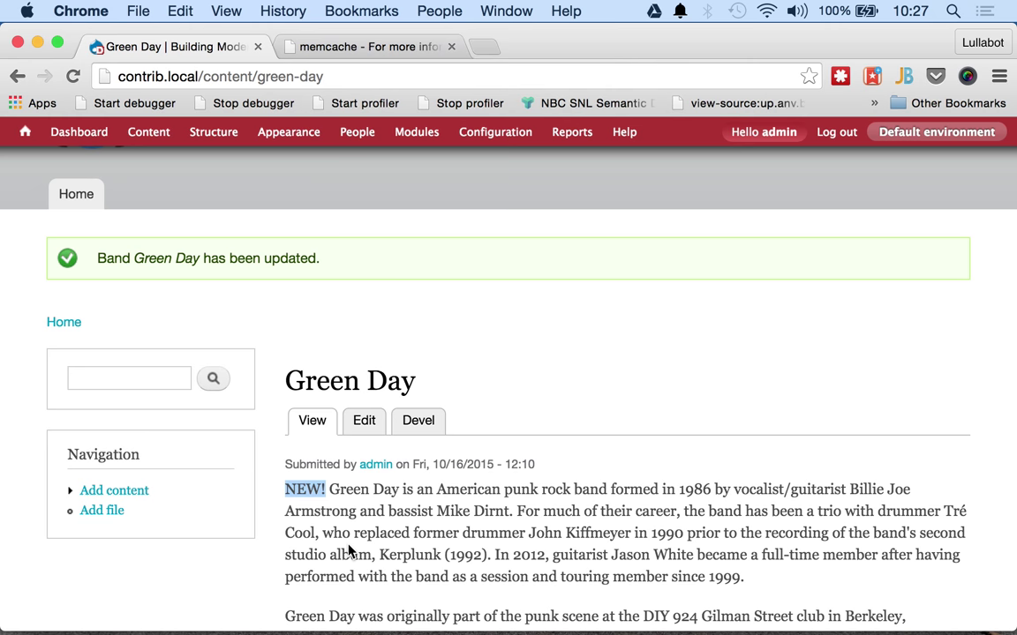
pyautogui.press('super+Tab')
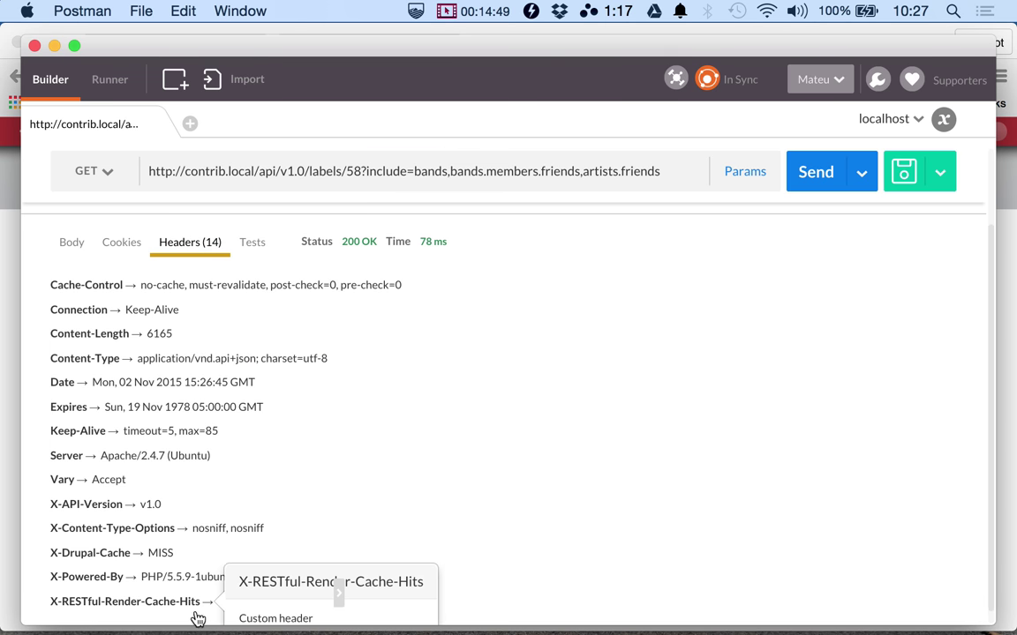
pyautogui.tripleClick(258, 606)
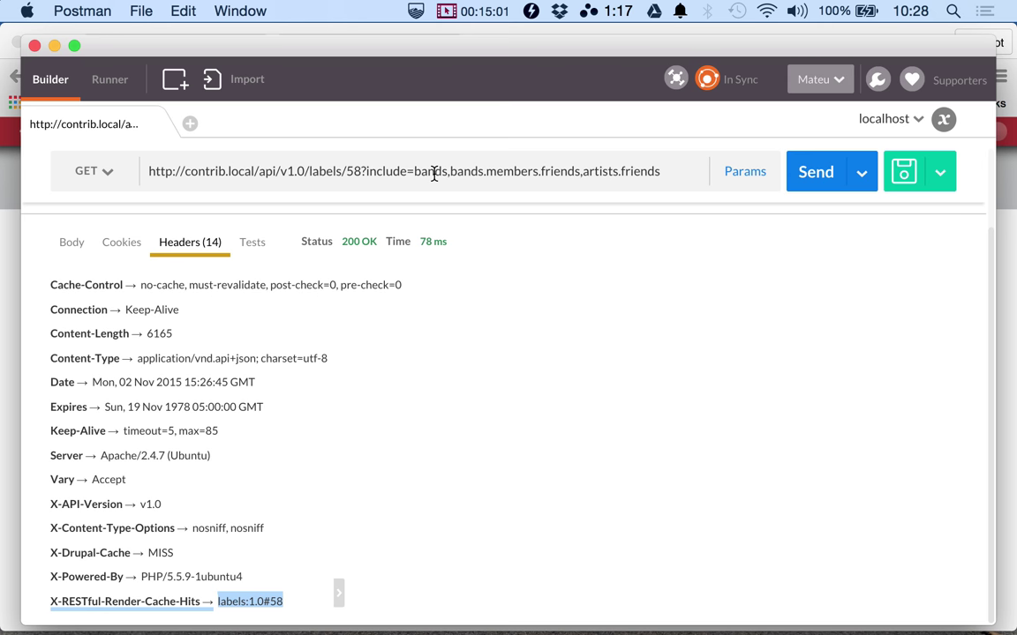
pyautogui.moveTo(485, 171); pyautogui.dragTo(581, 171)
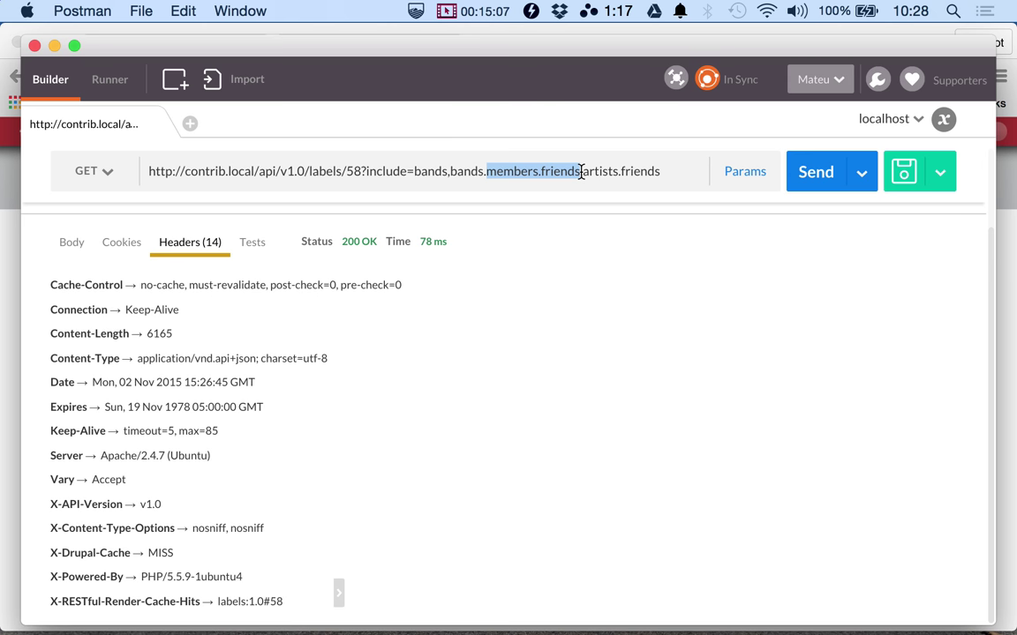
pyautogui.doubleClick(465, 173)
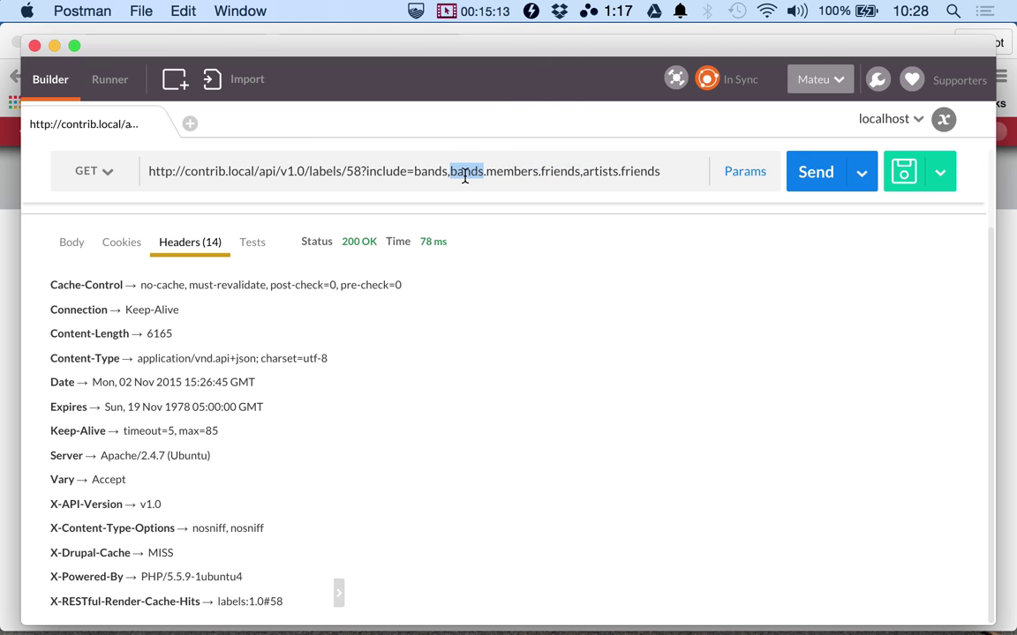
pyautogui.click(359, 170)
pyautogui.moveTo(359, 170); pyautogui.dragTo(309, 167)
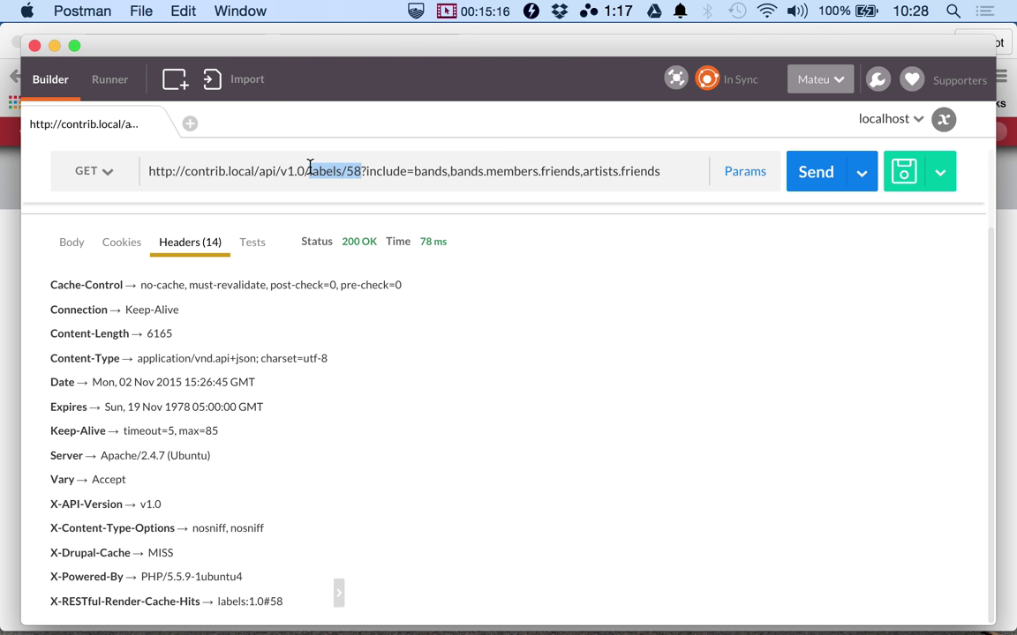
pyautogui.click(802, 169)
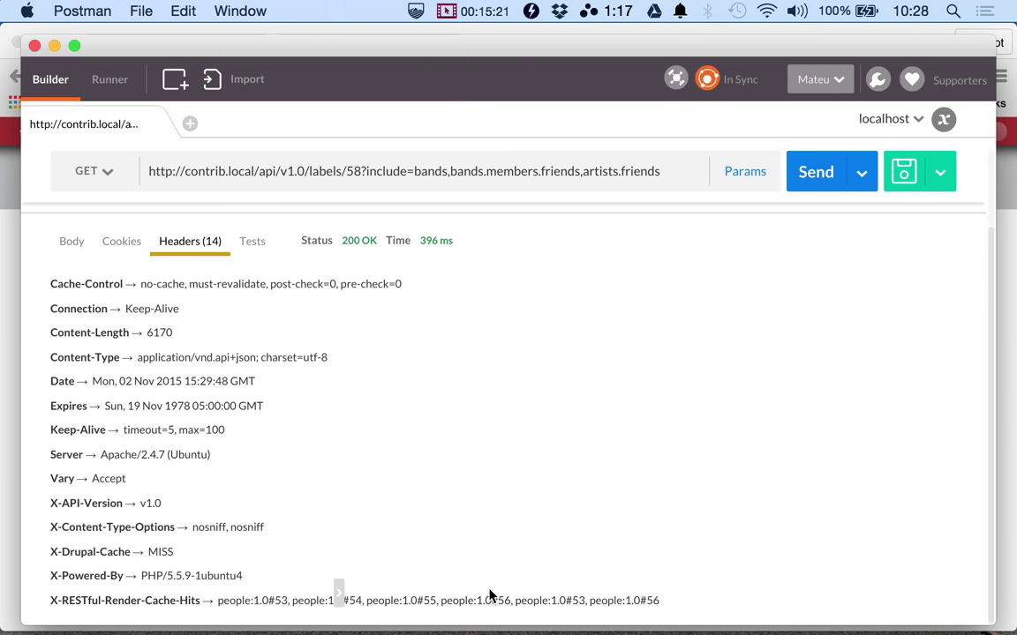
# - Highlight the new people-only render-cache hits value, plus labels/58 and bands in the request URL
pyautogui.moveTo(217, 609); pyautogui.dragTo(687, 606)
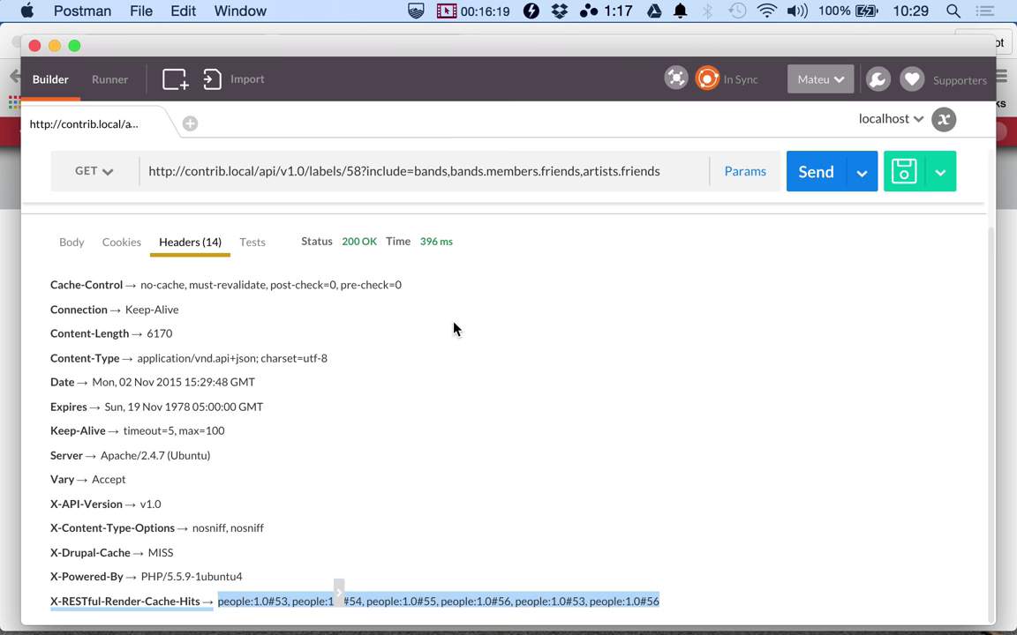
pyautogui.doubleClick(428, 169)
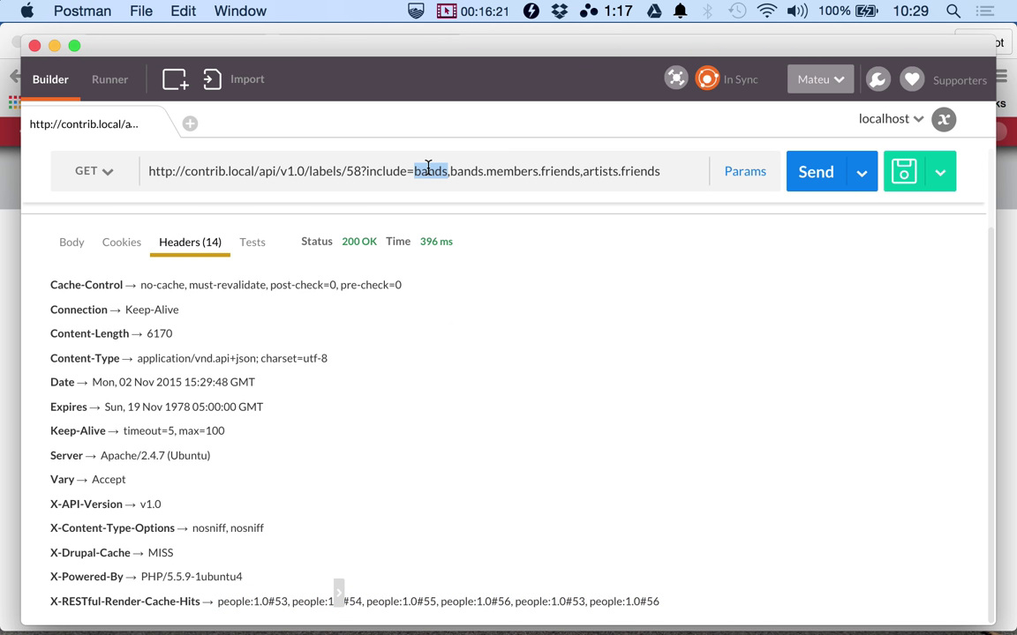
pyautogui.moveTo(361, 170); pyautogui.dragTo(309, 170)
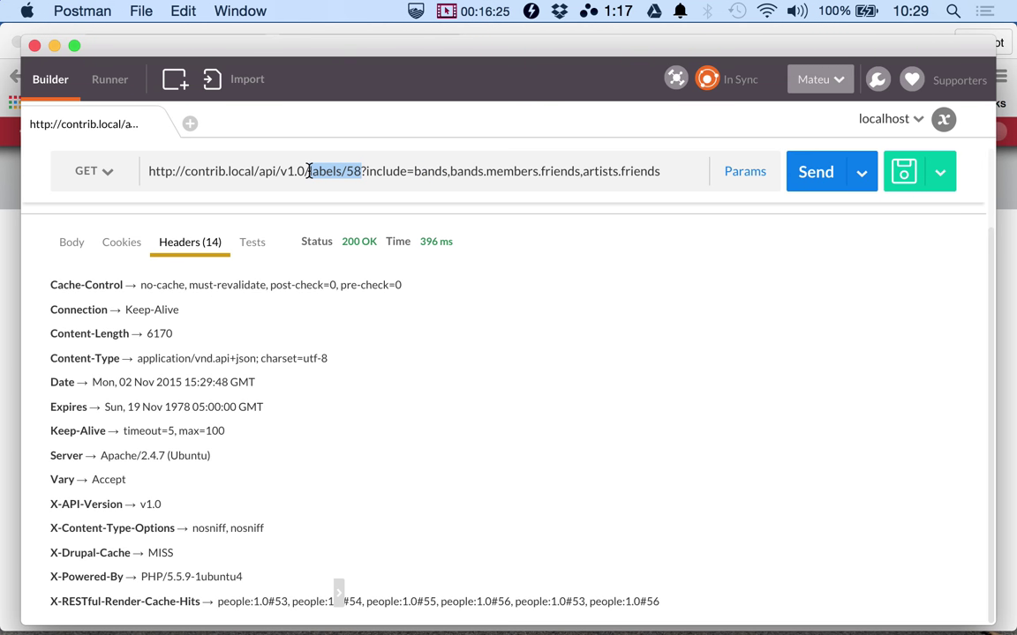
pyautogui.doubleClick(425, 172)
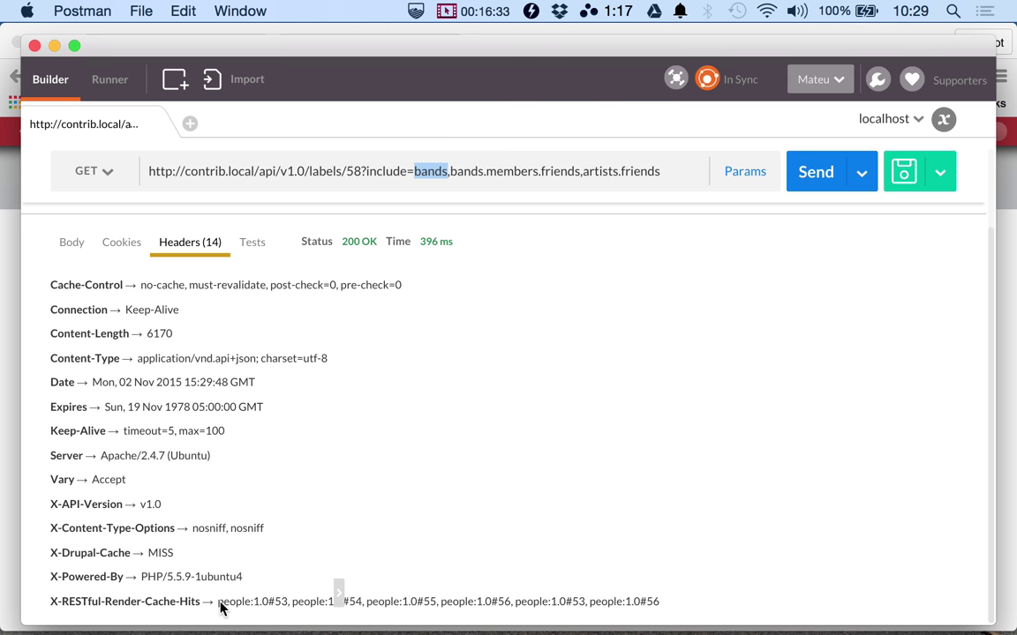
pyautogui.moveTo(220, 607); pyautogui.dragTo(671, 607)
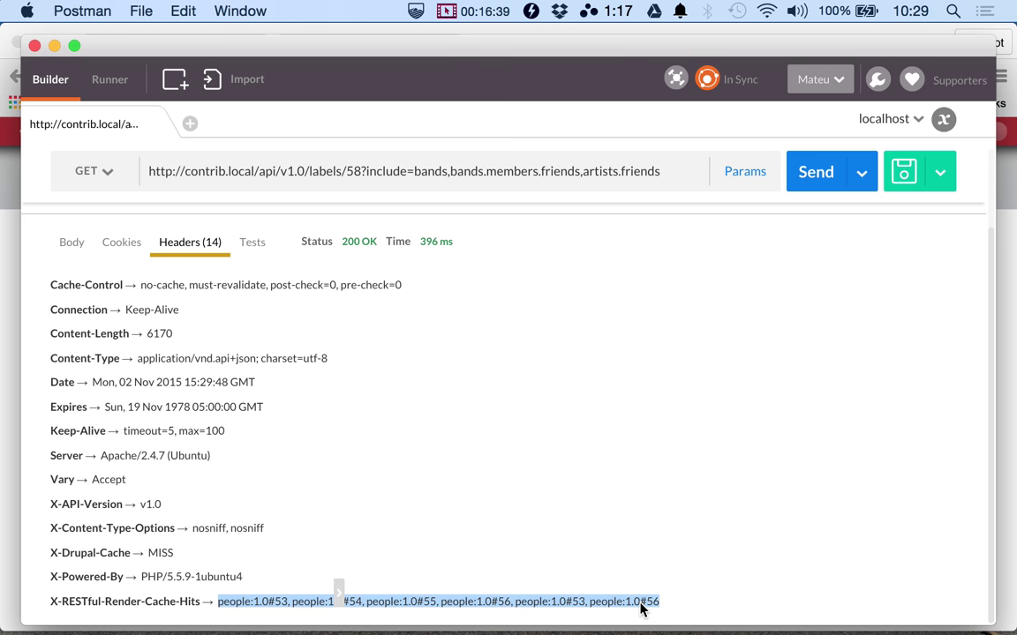
# - Show the response body, fold the data block, and highlight 'NEW!' in the Green Day bio
pyautogui.click(66, 250)
pyautogui.scroll(10, 181, 375)
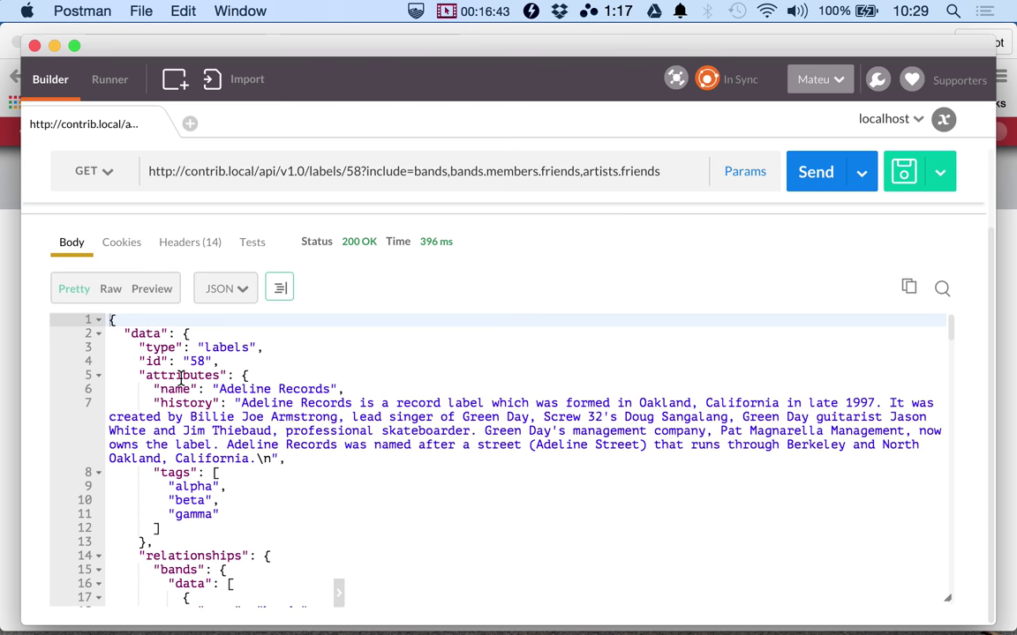
pyautogui.scroll(-2, 181, 375)
pyautogui.scroll(2, 181, 375)
pyautogui.click(98, 334)
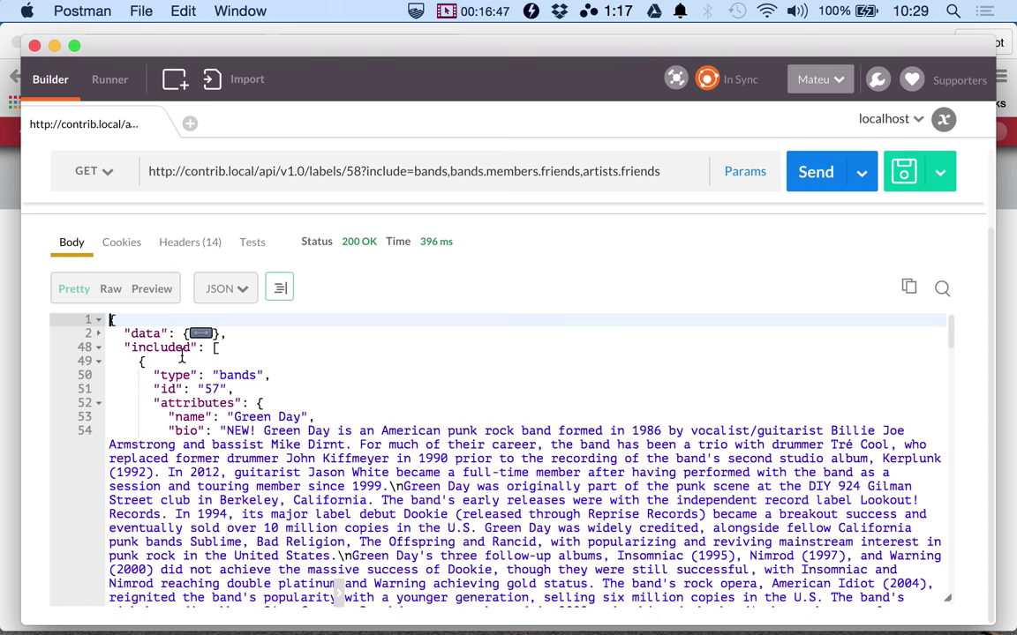
pyautogui.moveTo(225, 431); pyautogui.dragTo(262, 430)
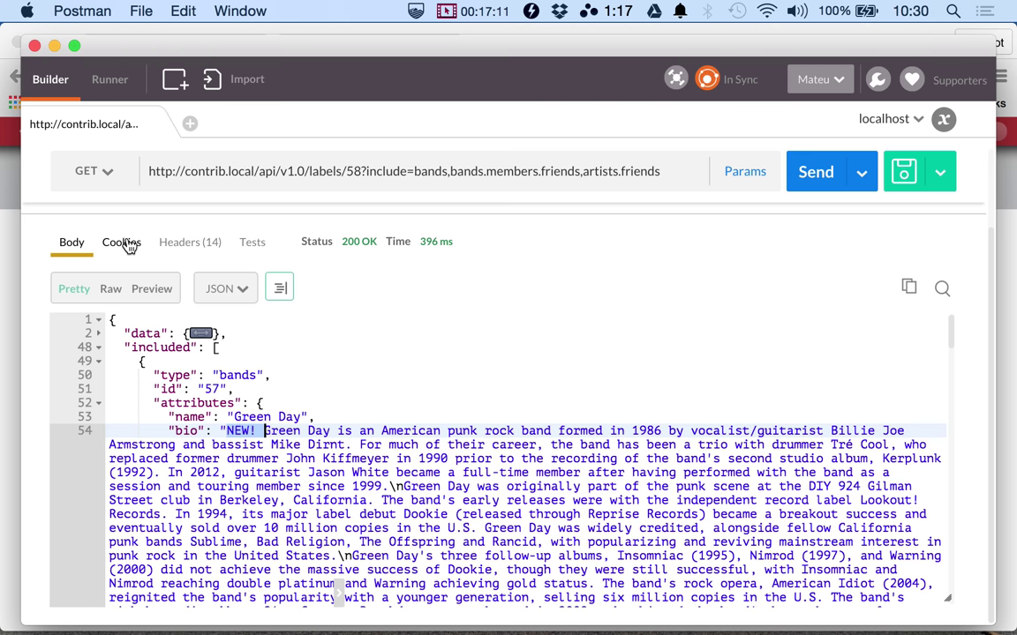
# - Resend labels/58 from the Headers tab, note the labels:1.0#58 hit, then delete /58 from the URL
pyautogui.click(196, 241)
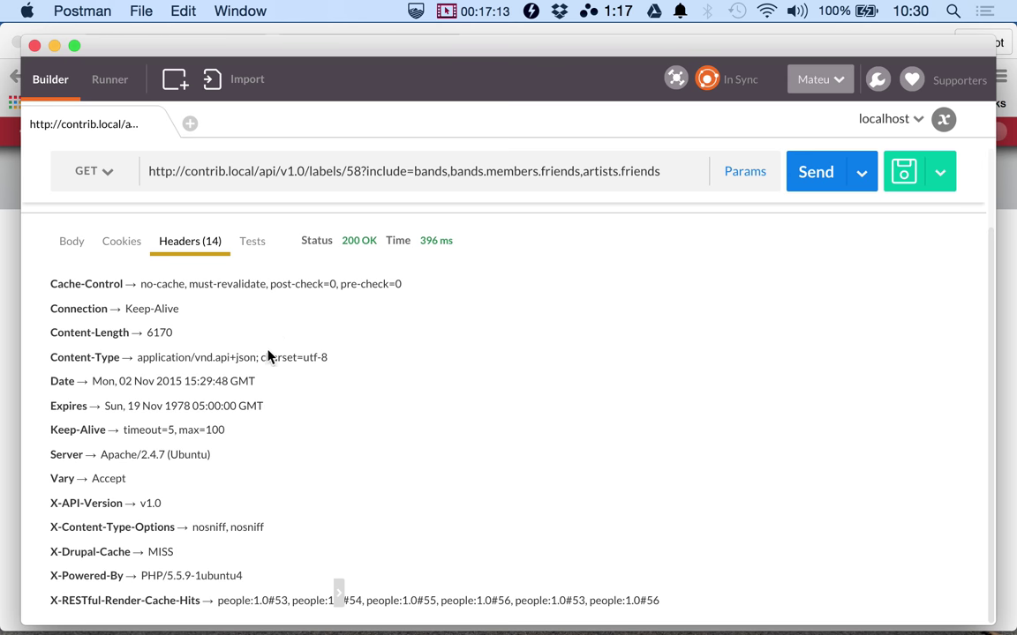
pyautogui.click(819, 171)
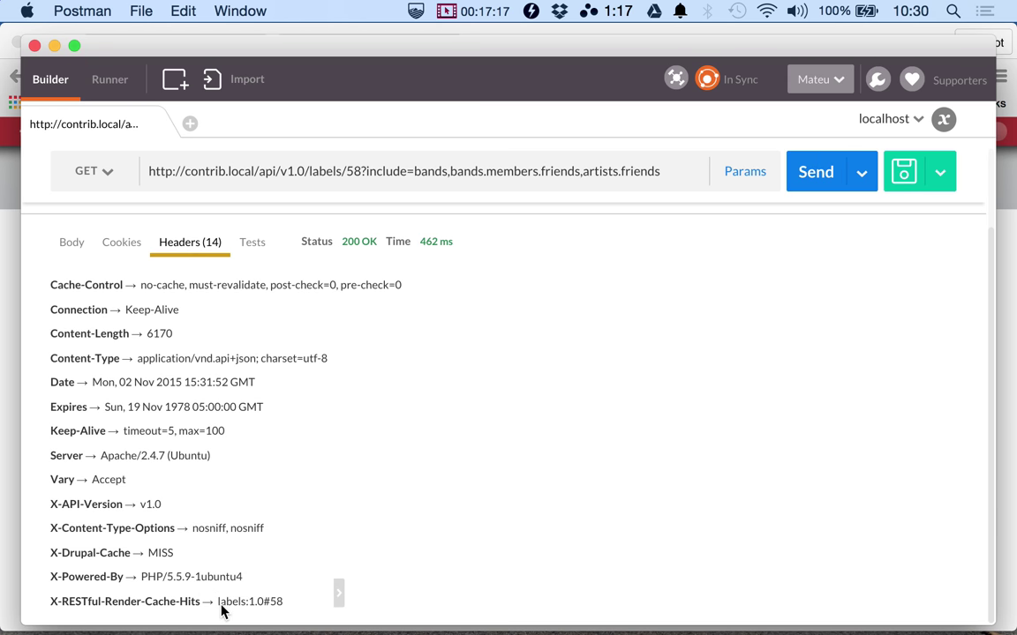
pyautogui.moveTo(222, 607); pyautogui.dragTo(283, 608)
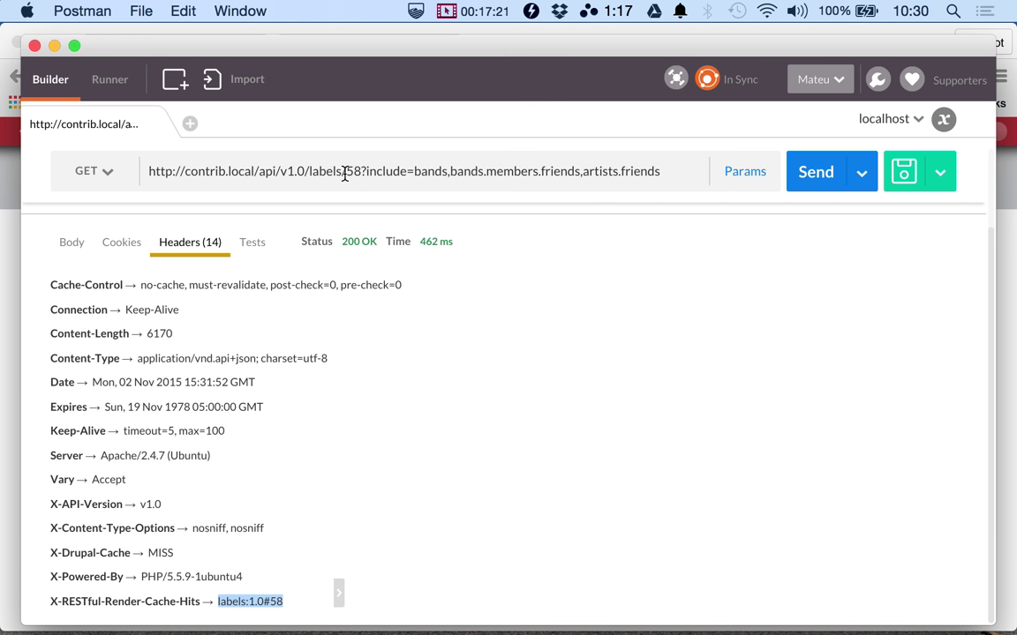
pyautogui.moveTo(341, 171); pyautogui.dragTo(360, 174)
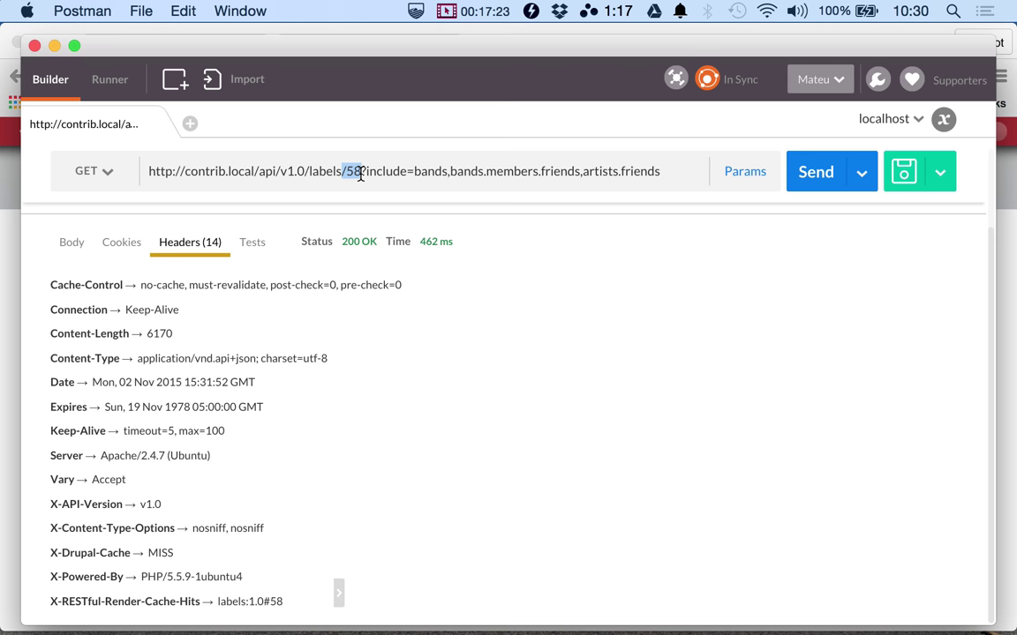
pyautogui.press('BackSpace')
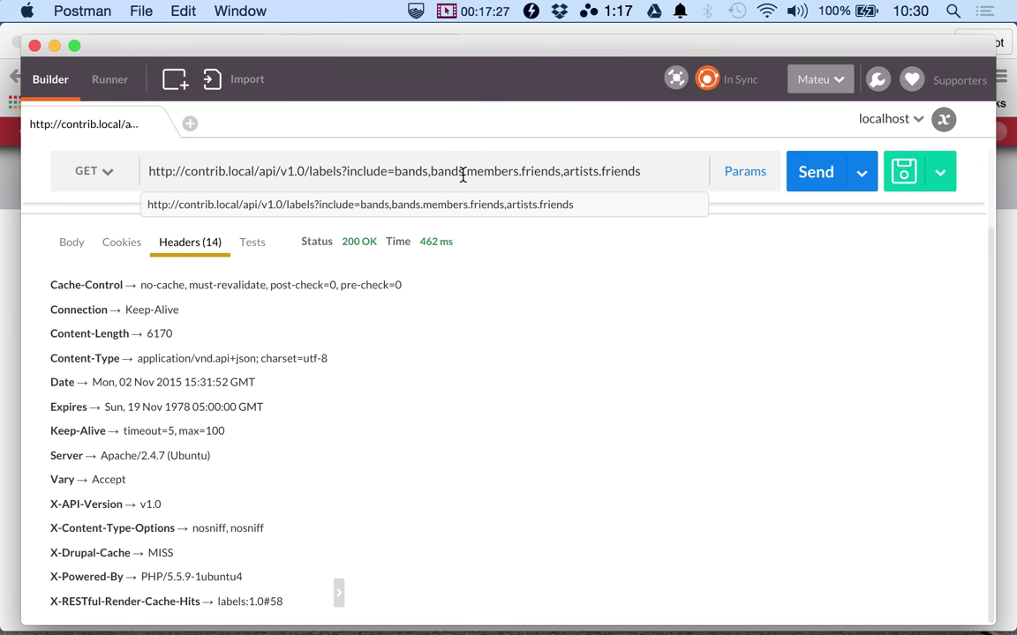
pyautogui.click(814, 181)
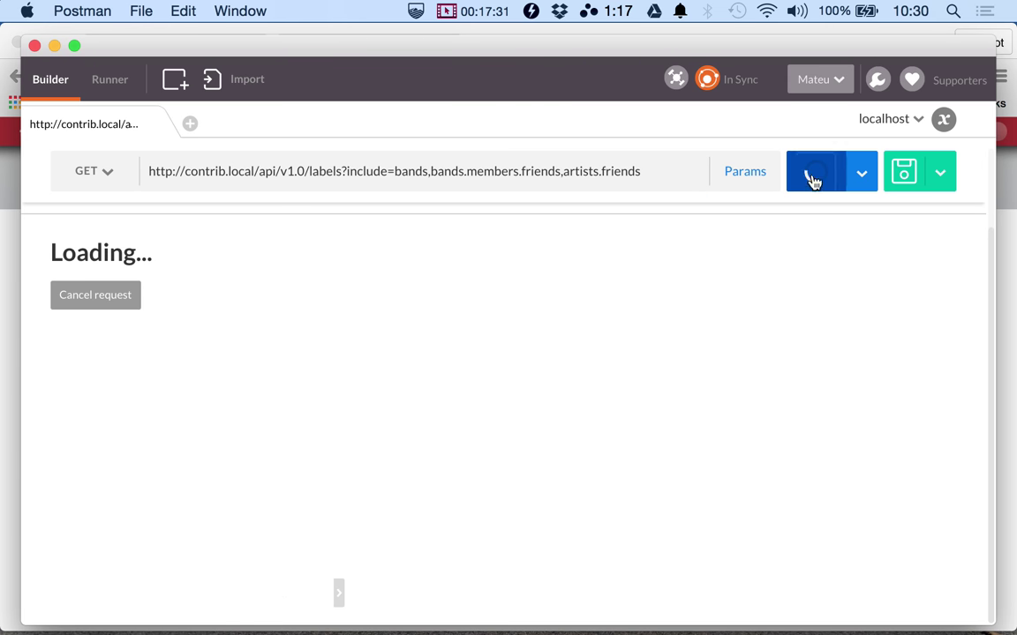
pyautogui.scroll(-1, 548, 402)
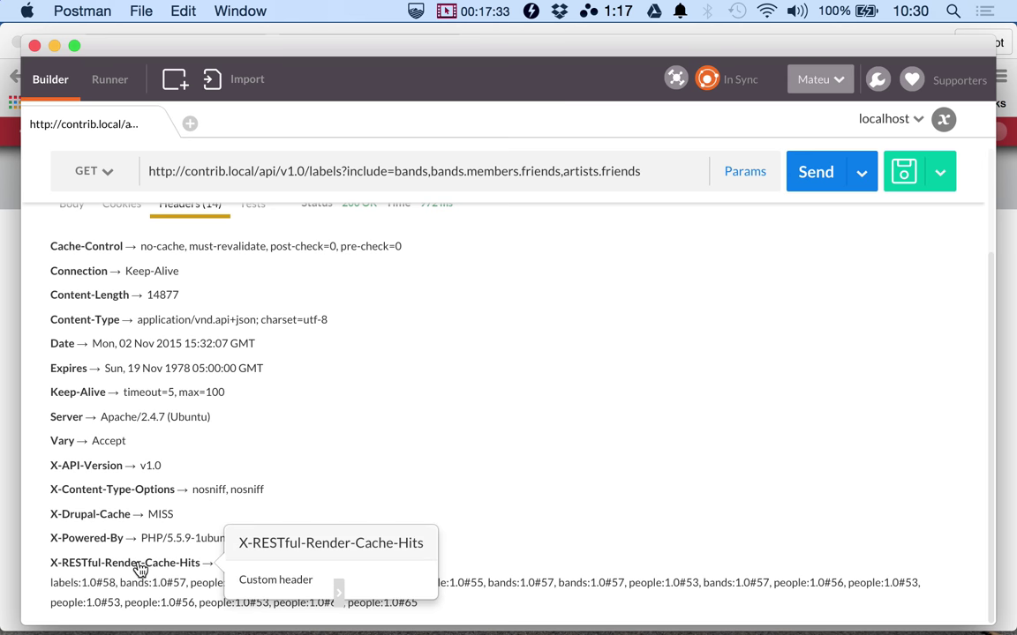
pyautogui.moveTo(115, 586); pyautogui.dragTo(47, 586)
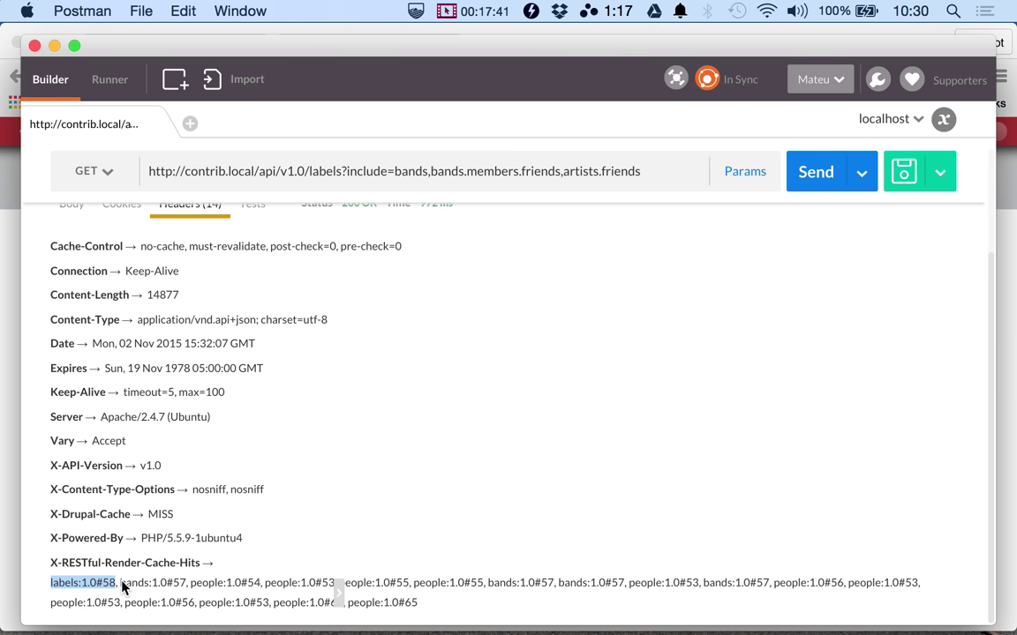
pyautogui.moveTo(121, 587); pyautogui.dragTo(448, 604)
pyautogui.moveTo(46, 586); pyautogui.dragTo(96, 589)
pyautogui.click(817, 169)
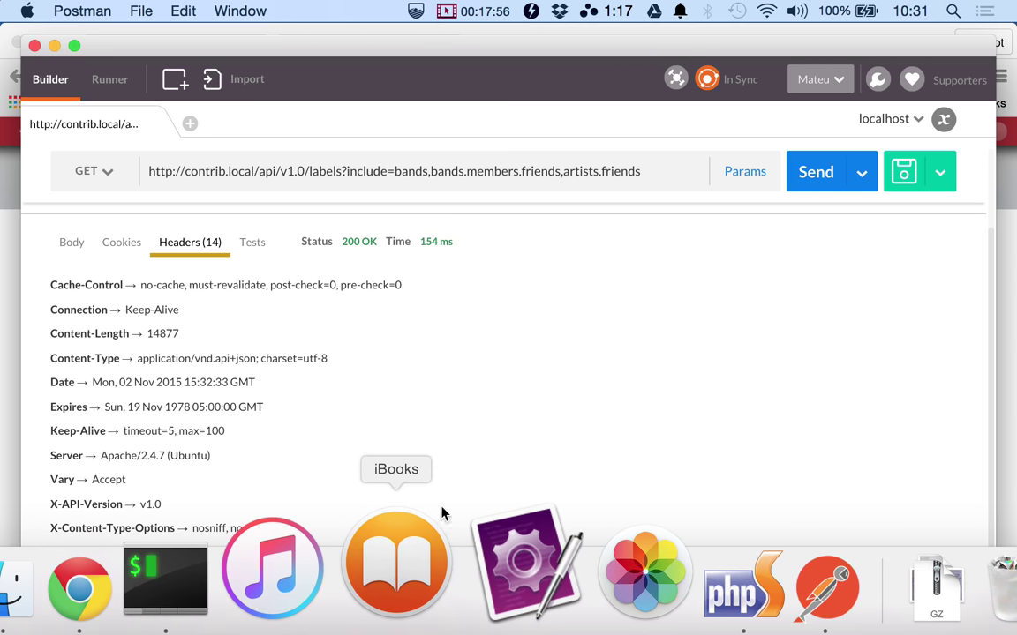
pyautogui.moveTo(496, 603); pyautogui.dragTo(220, 603)
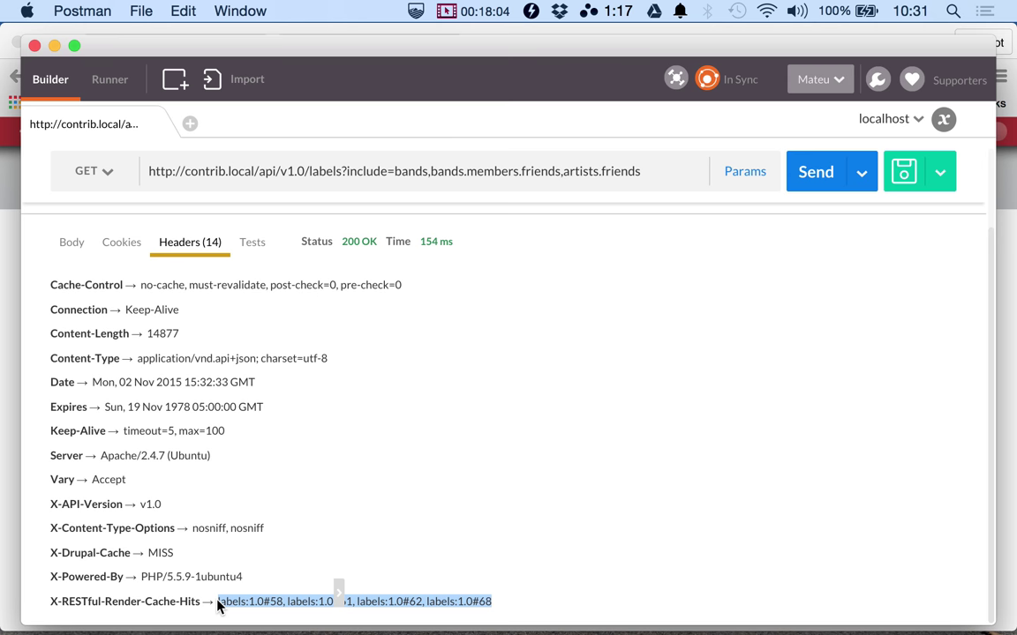
pyautogui.moveTo(459, 251); pyautogui.dragTo(436, 250)
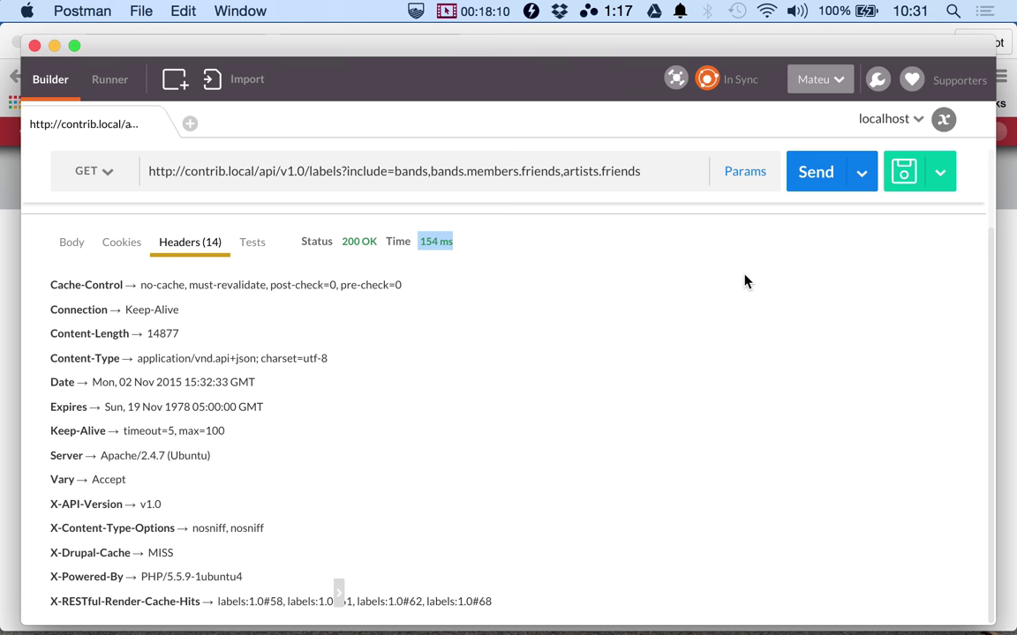
pyautogui.click(72, 240)
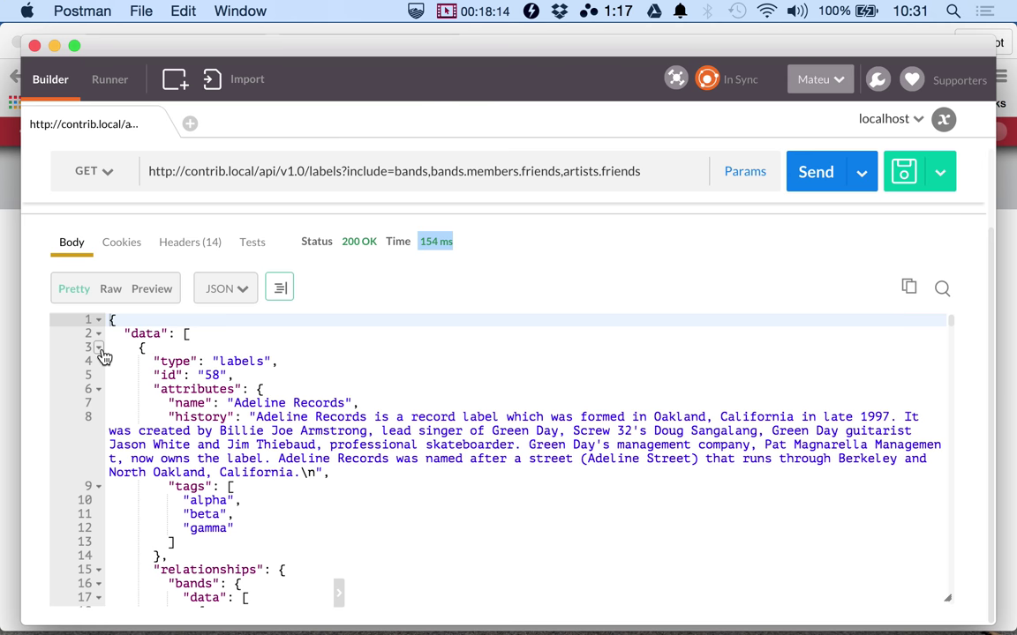
pyautogui.click(99, 348)
pyautogui.click(100, 361)
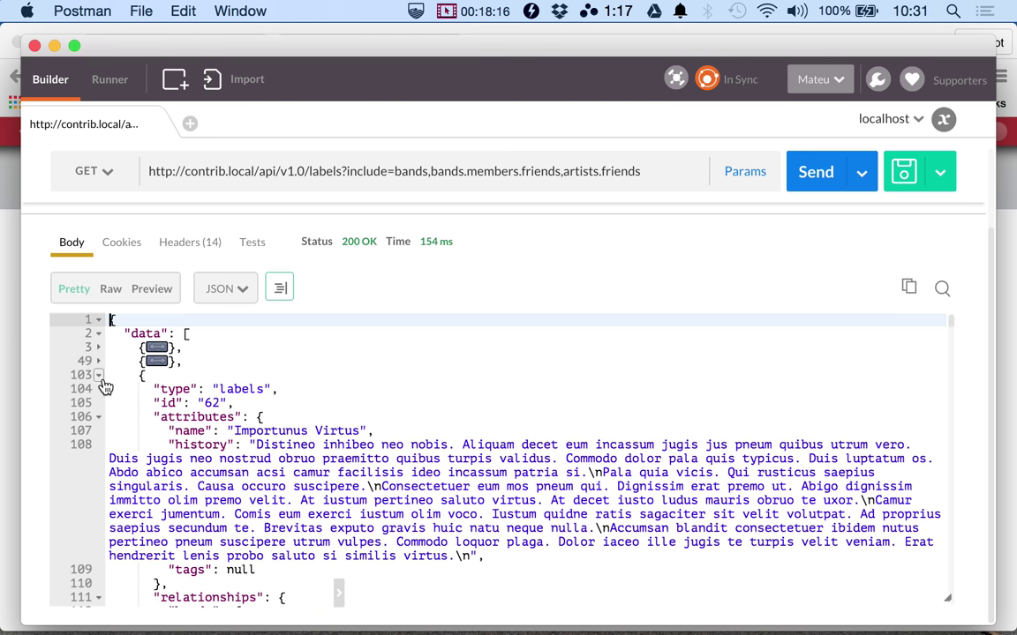
pyautogui.click(100, 375)
pyautogui.click(100, 389)
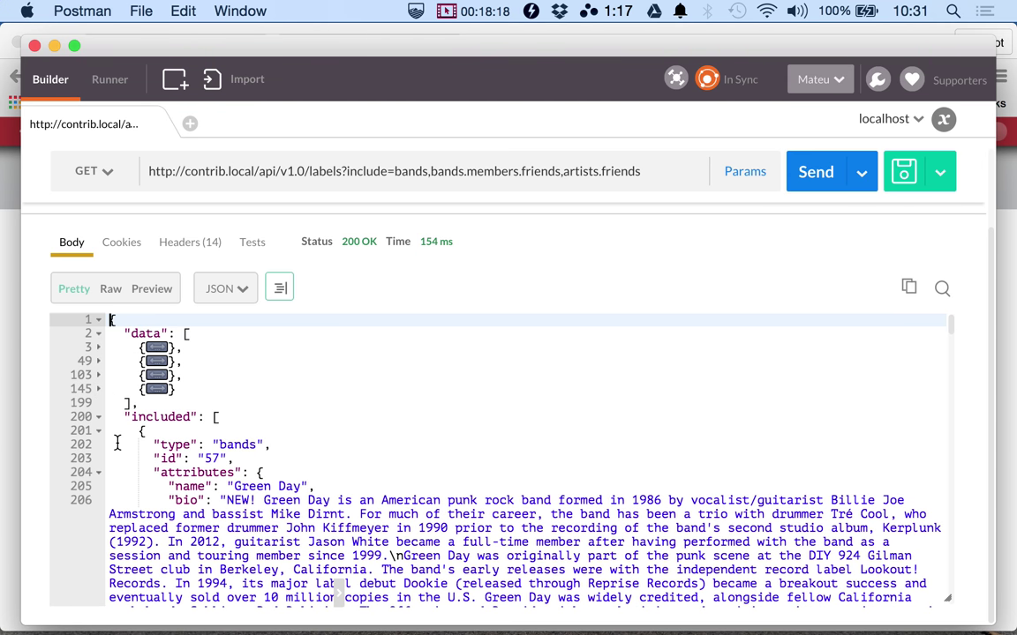
pyautogui.click(99, 431)
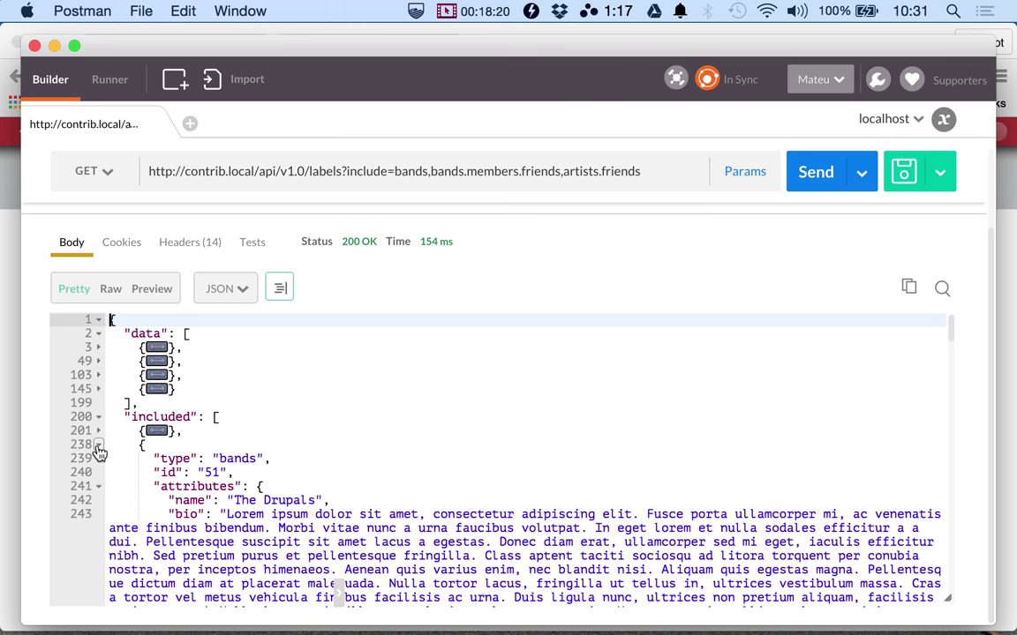
pyautogui.click(99, 444)
pyautogui.click(100, 460)
pyautogui.scroll(-5, 101, 464)
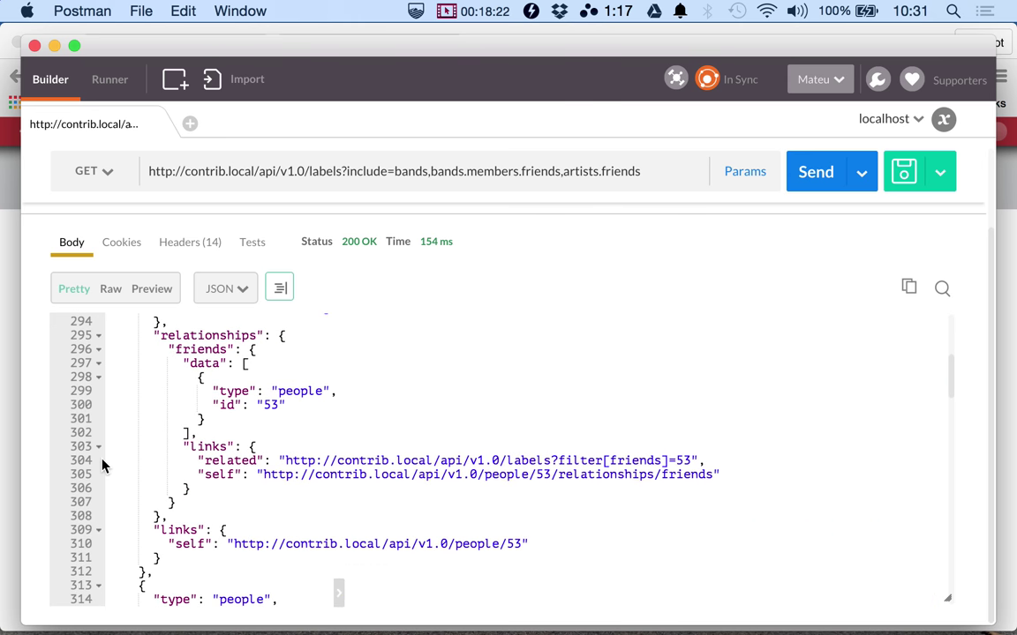
pyautogui.scroll(-5, 102, 465)
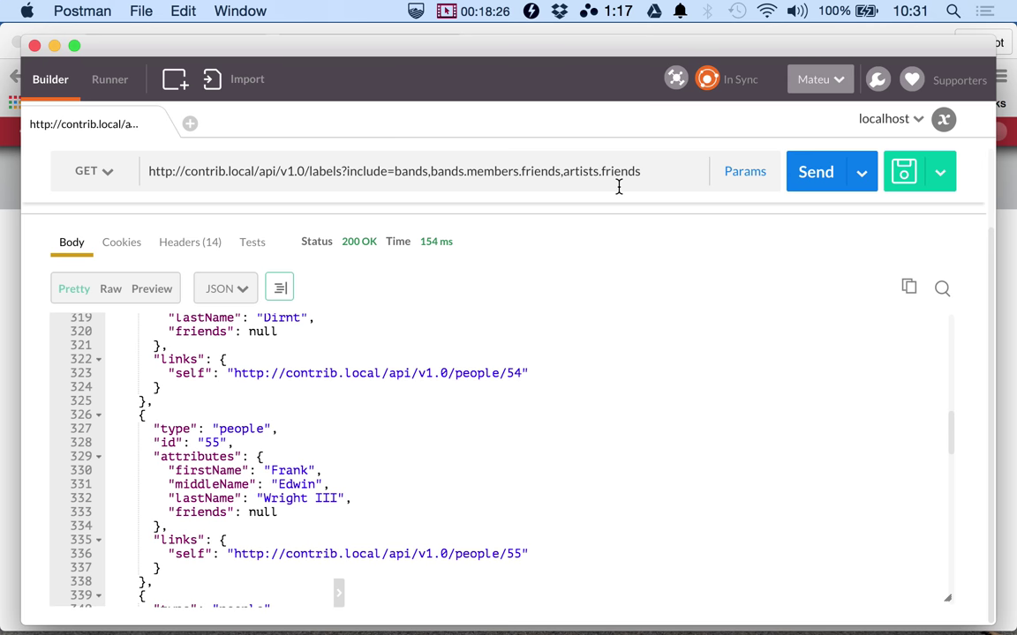
pyautogui.click(190, 240)
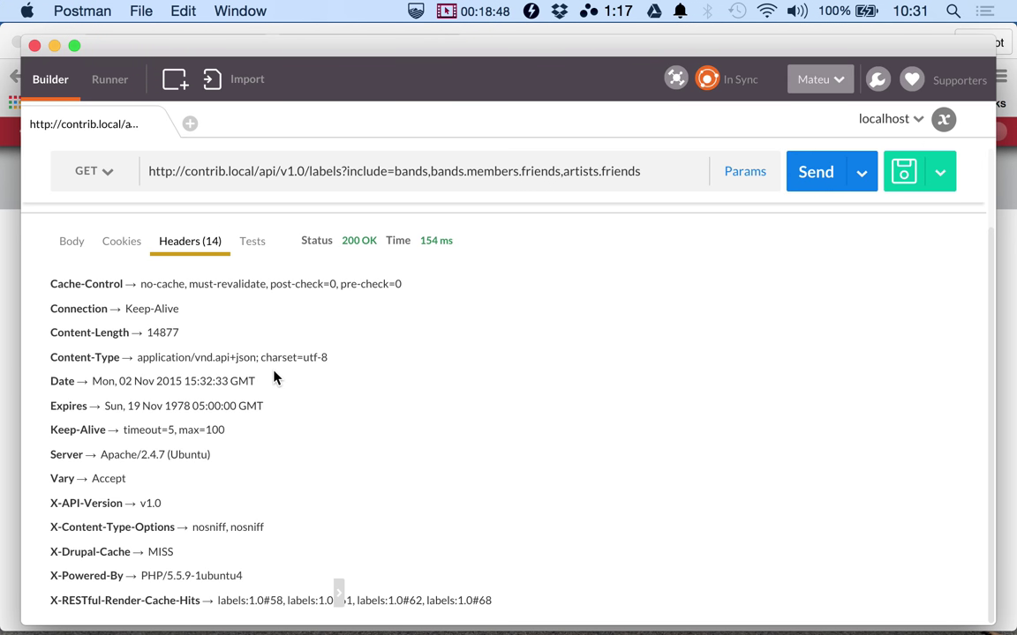
# - Resend the all-labels request eight times, highlighting the roughly 142 ms response time
pyautogui.click(794, 174)
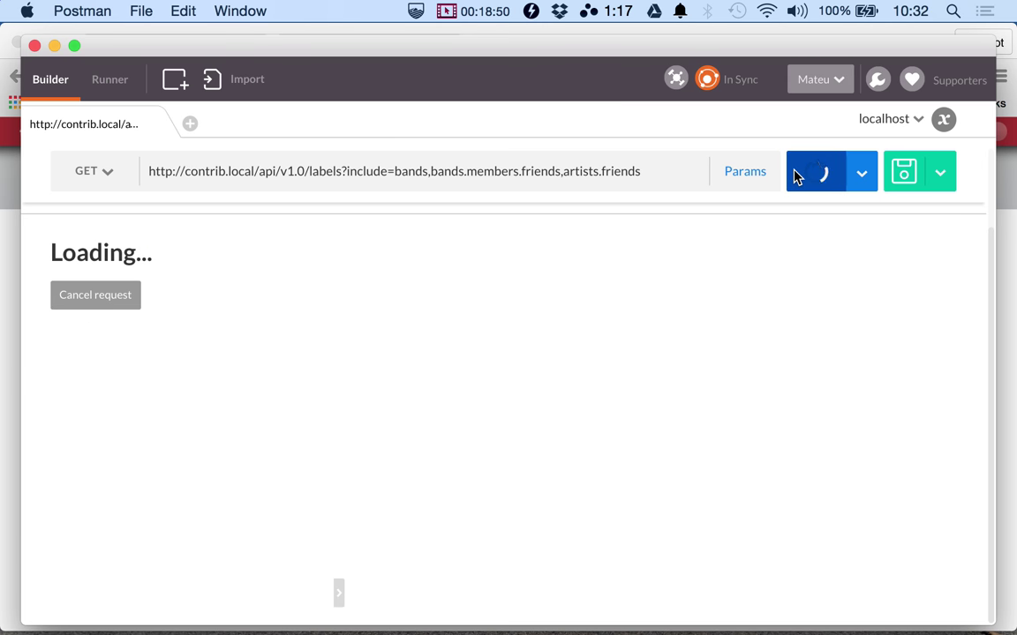
pyautogui.click(792, 175)
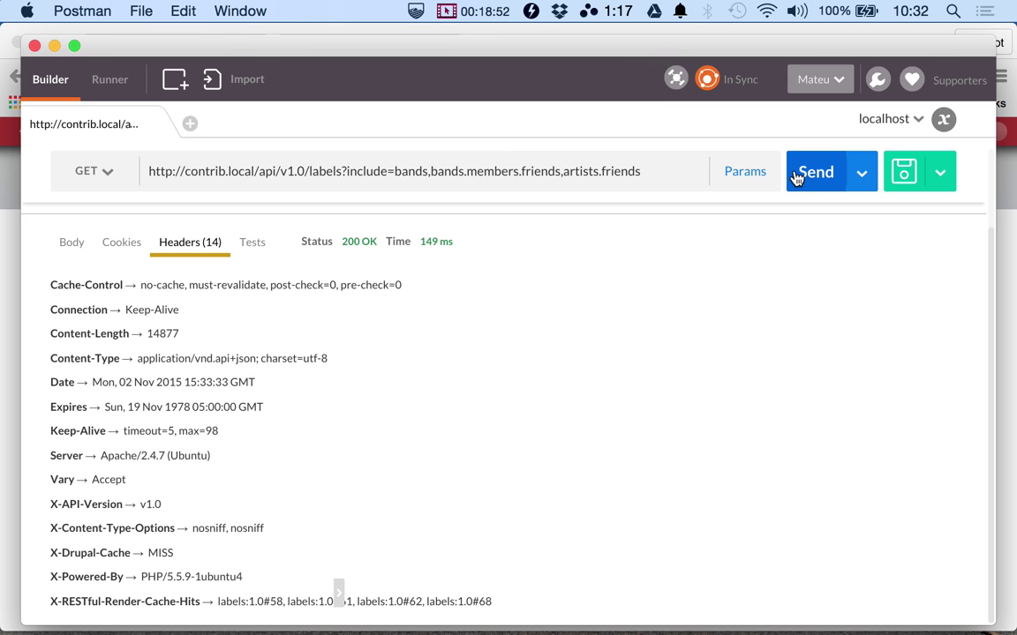
pyautogui.click(793, 175)
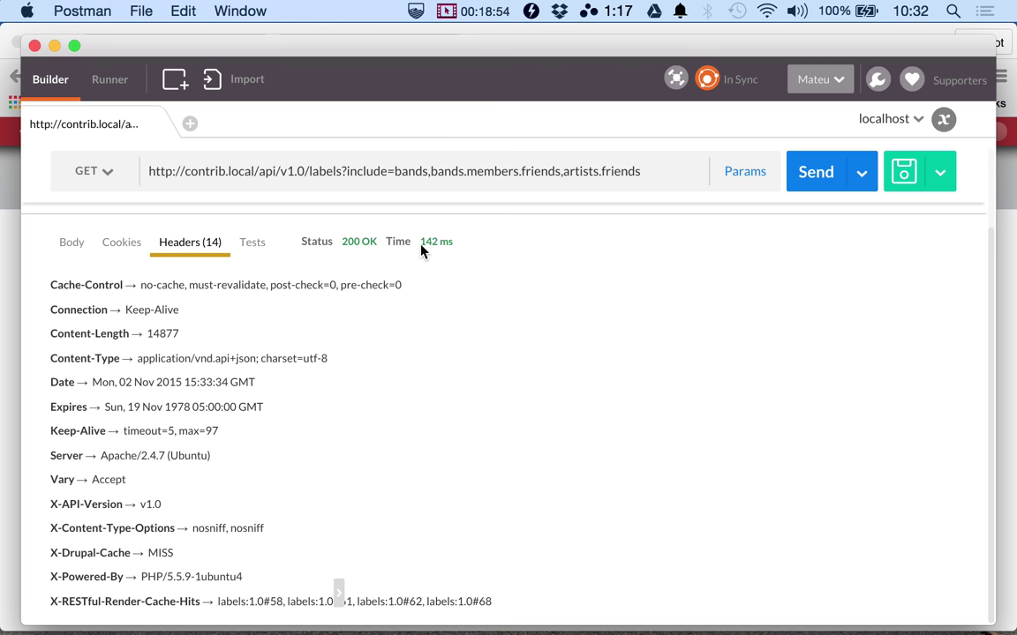
pyautogui.moveTo(420, 248); pyautogui.dragTo(470, 251)
pyautogui.click(827, 184)
pyautogui.click(826, 183)
pyautogui.click(827, 184)
pyautogui.click(827, 184)
pyautogui.click(827, 183)
# - Untick Cache results on Drupal's RESTful settings page and save the configuration
pyautogui.click(3, 309)
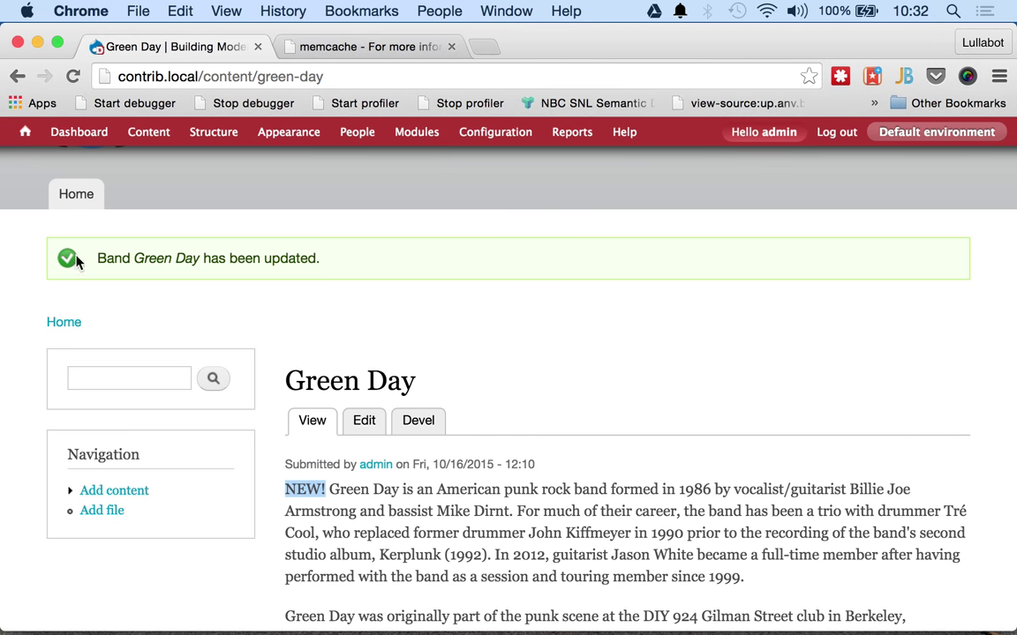
pyautogui.moveTo(512, 140)
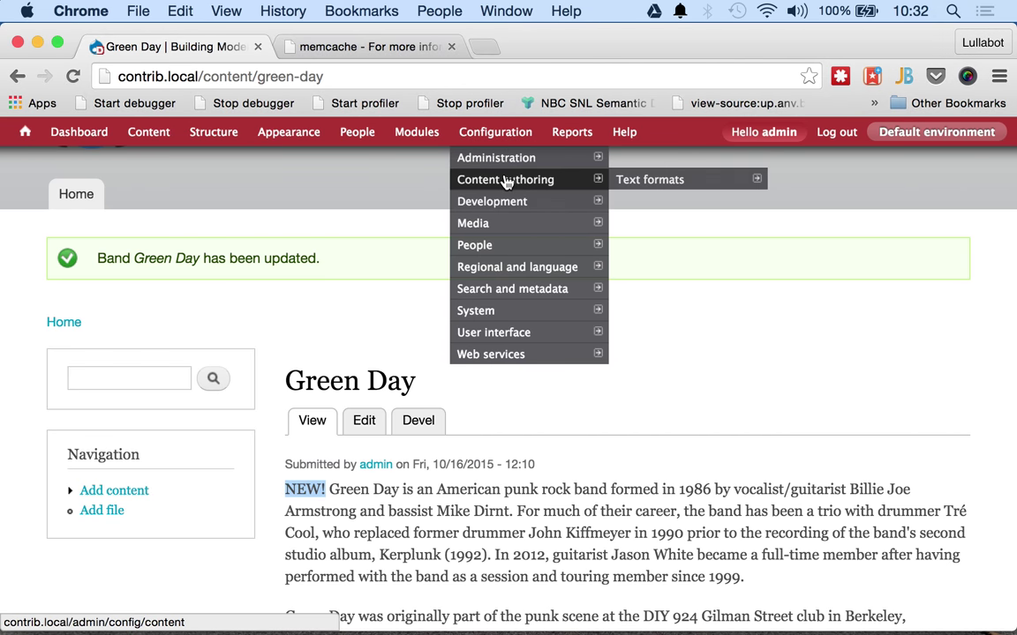
pyautogui.click(639, 356)
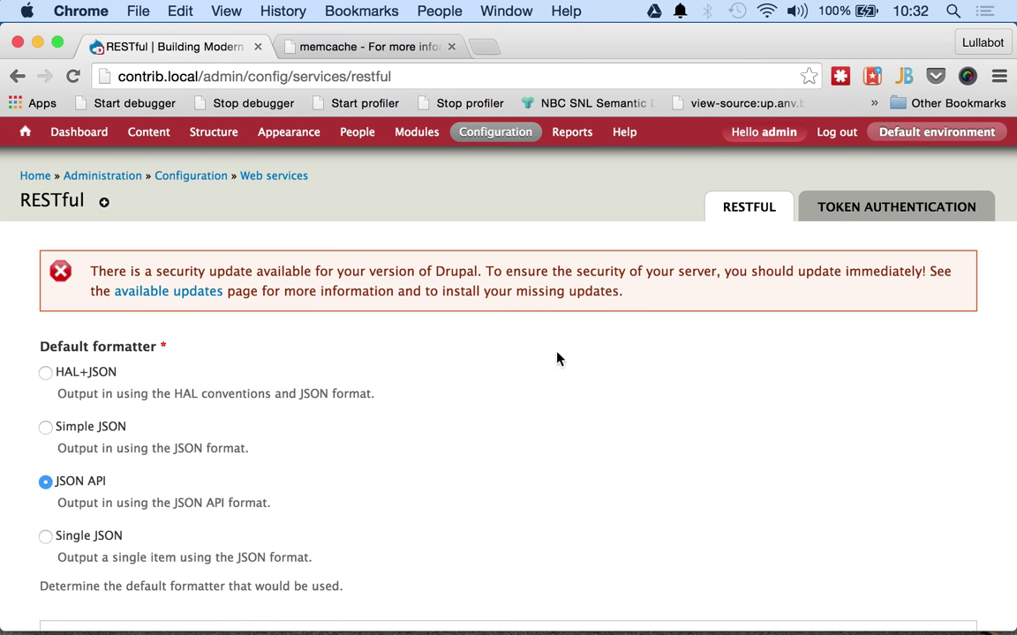
pyautogui.scroll(-15, 497, 362)
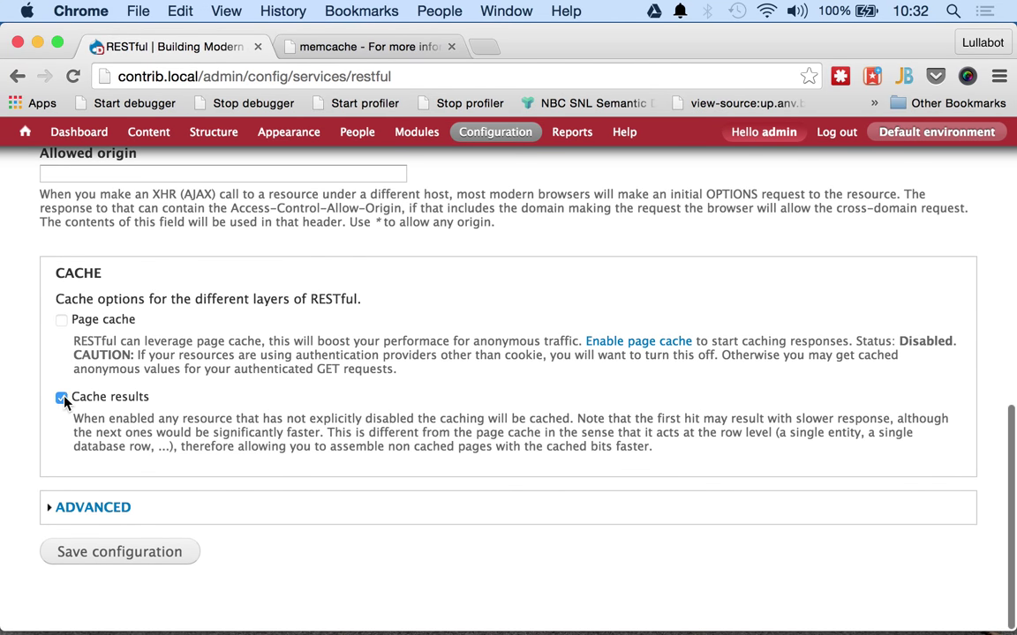
pyautogui.click(61, 397)
pyautogui.click(92, 558)
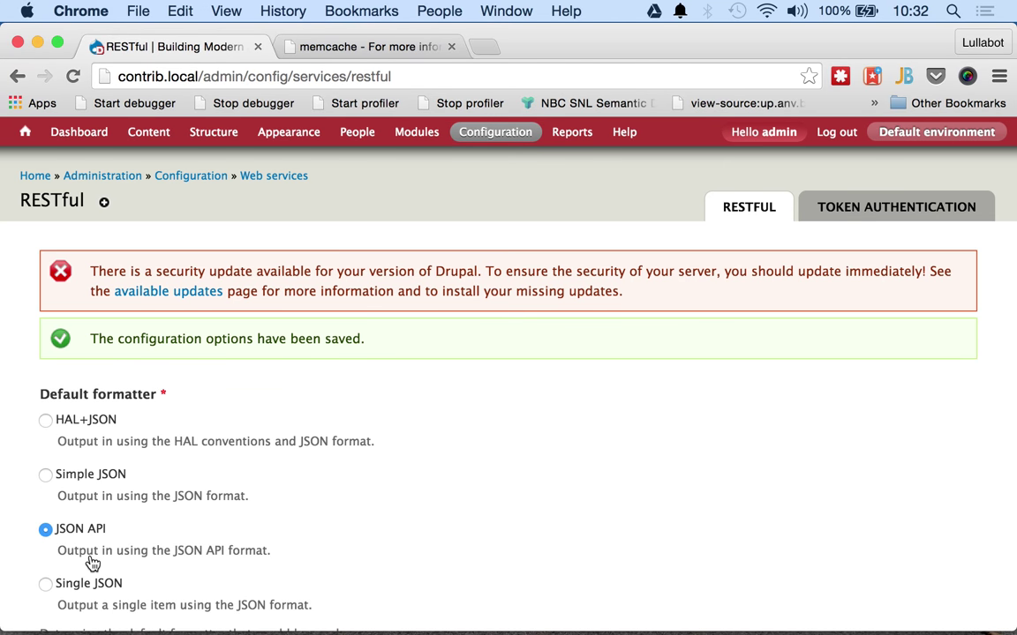
# - Return to Postman's all-labels response
pyautogui.press('super+Tab')
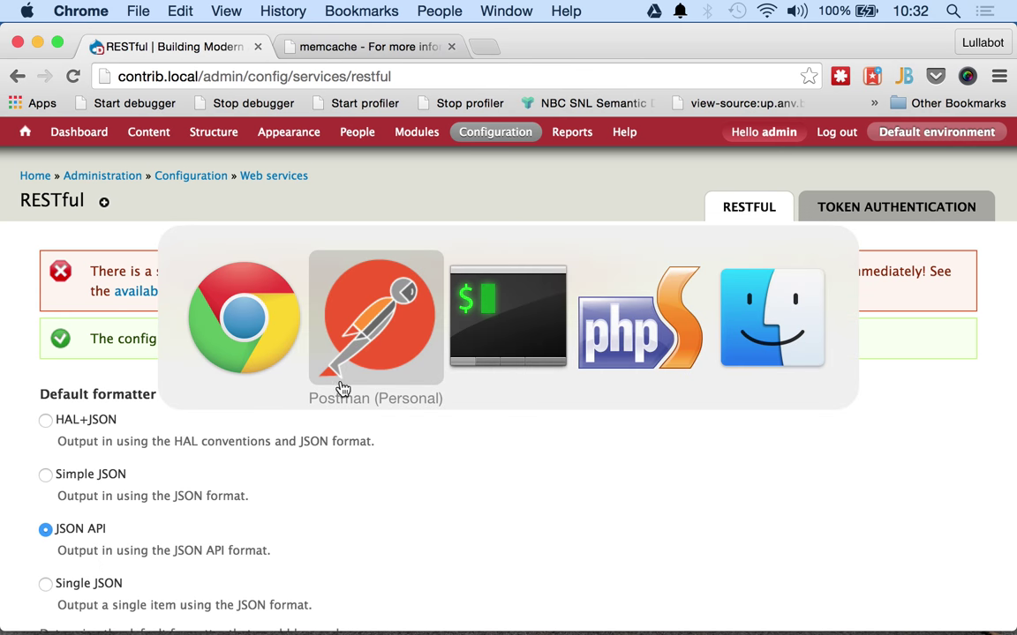
pyautogui.scroll(-10, 272, 320)
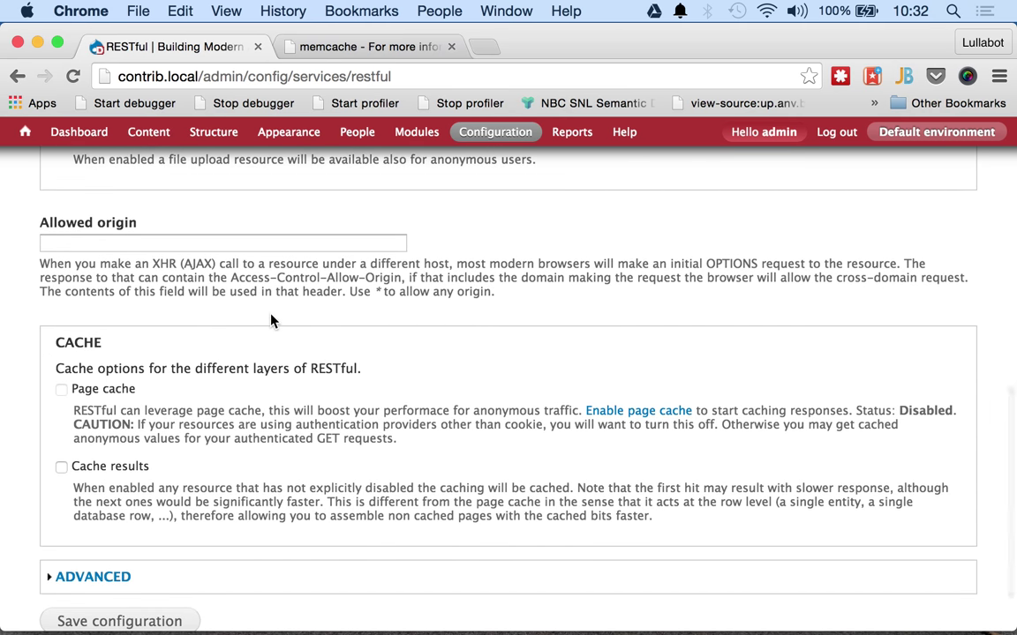
pyautogui.press('super+Tab')
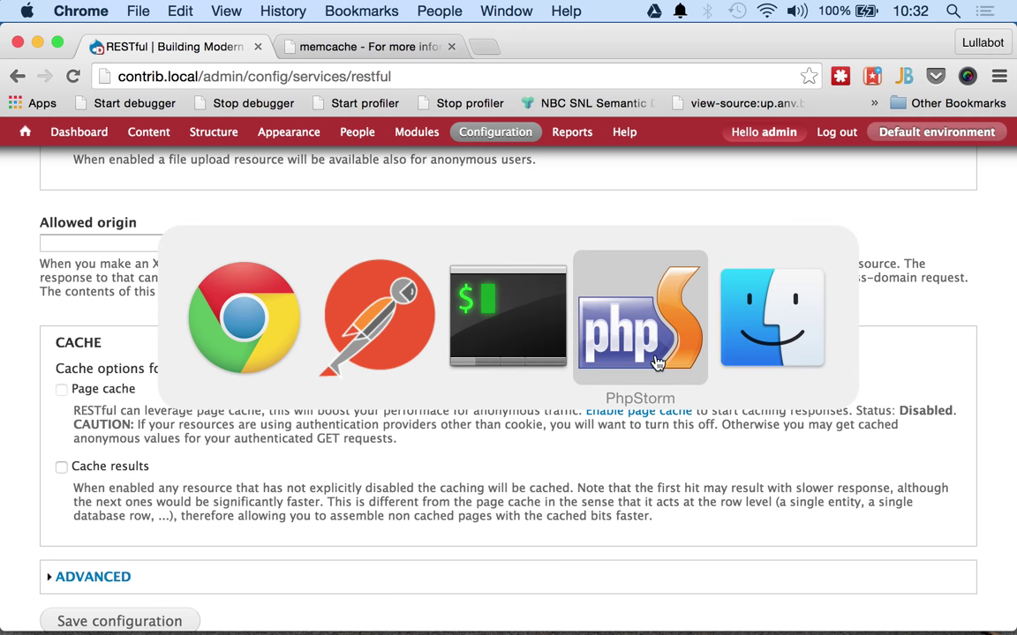
pyautogui.click(375, 326)
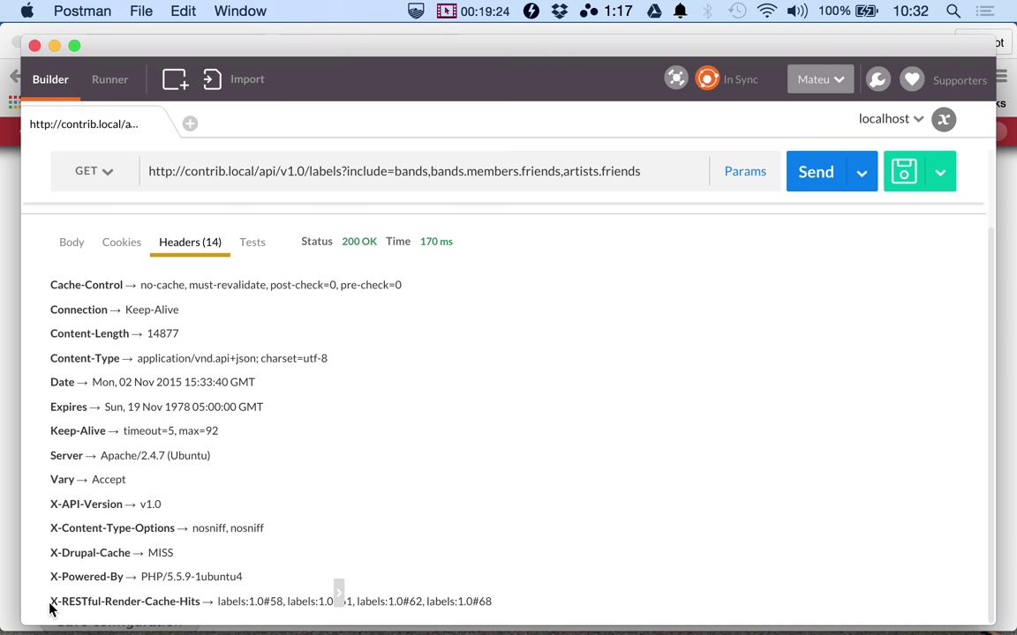
# - In PhpStorm, select the isCacheEnabled if-block in FormatterJsonApi.php
pyautogui.moveTo(210, 613)
pyautogui.press('super+Tab')
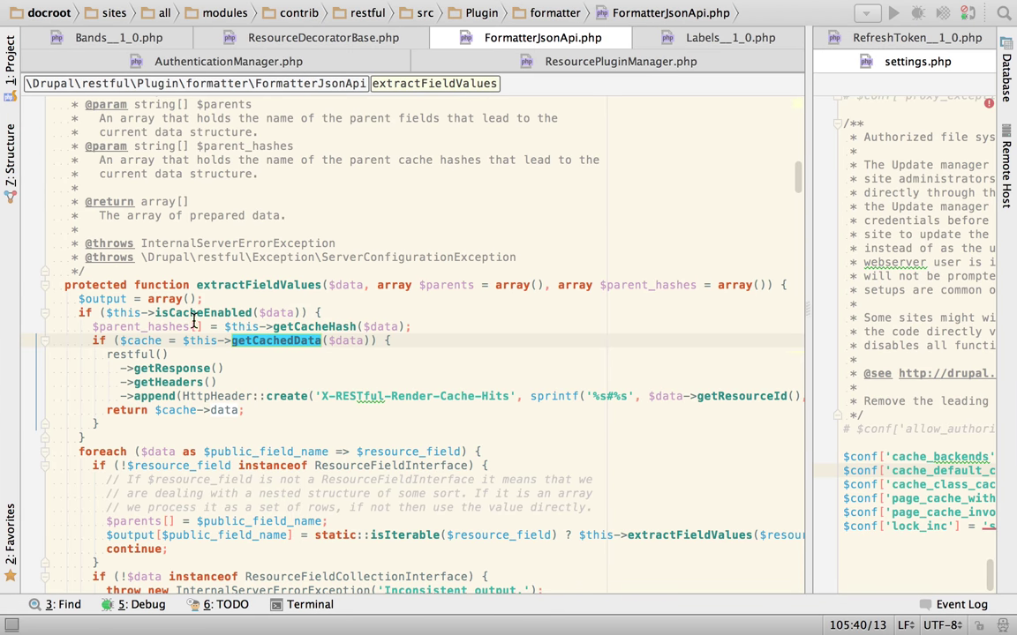
pyautogui.click(189, 314)
pyautogui.hotkey('alt', 'Up')
pyautogui.hotkey('alt', 'Up')
pyautogui.hotkey('alt', 'Up')
pyautogui.hotkey('alt', 'Up')
pyautogui.hotkey('alt', 'Up')
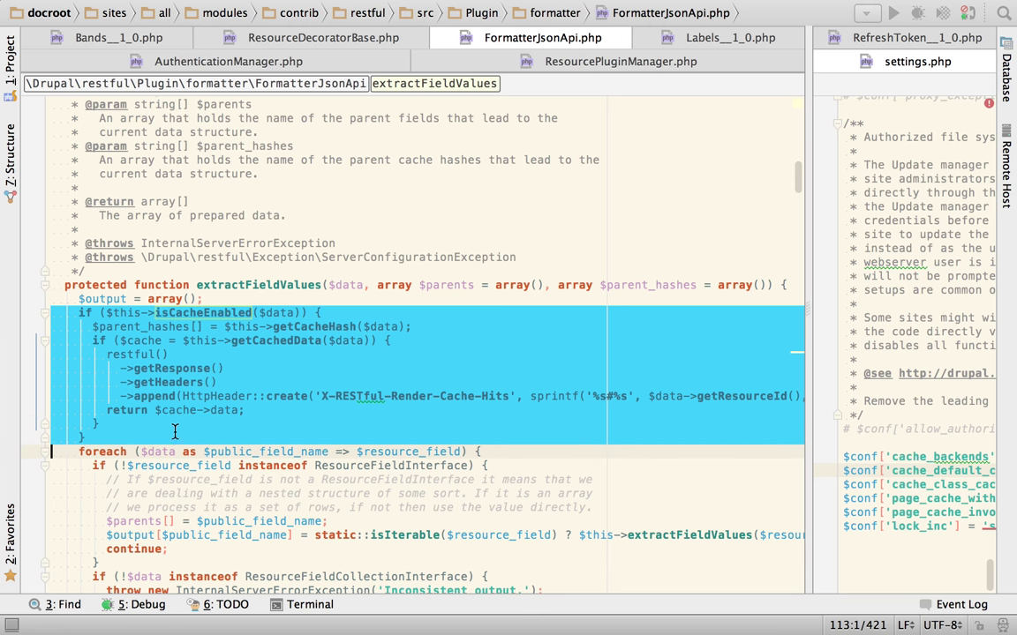
pyautogui.click(204, 310)
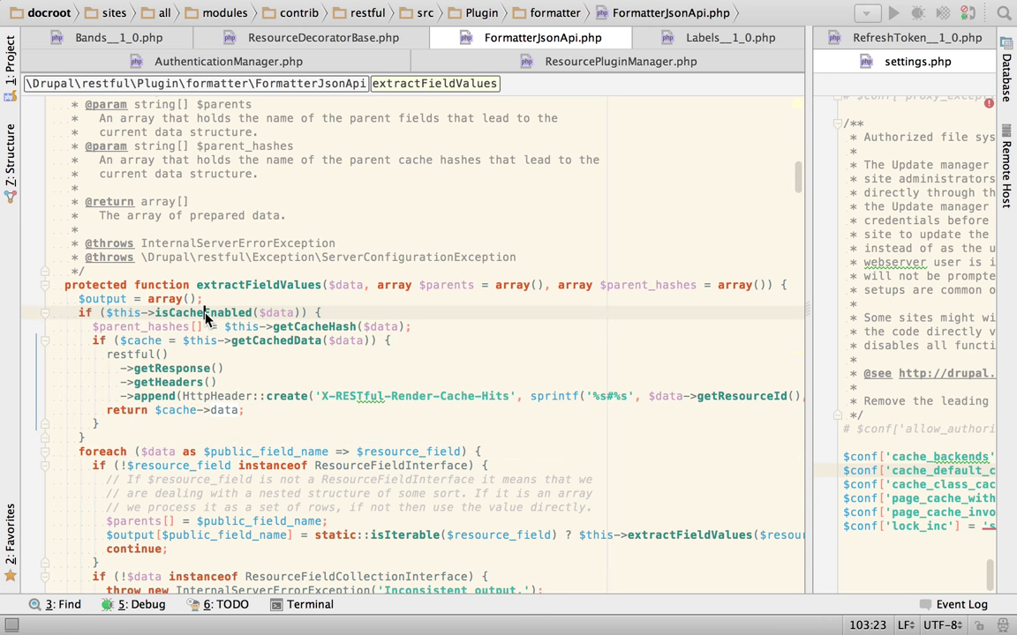
# - Resend the all-labels request four times without caching, now taking about 2000 ms
pyautogui.press('super+Tab')
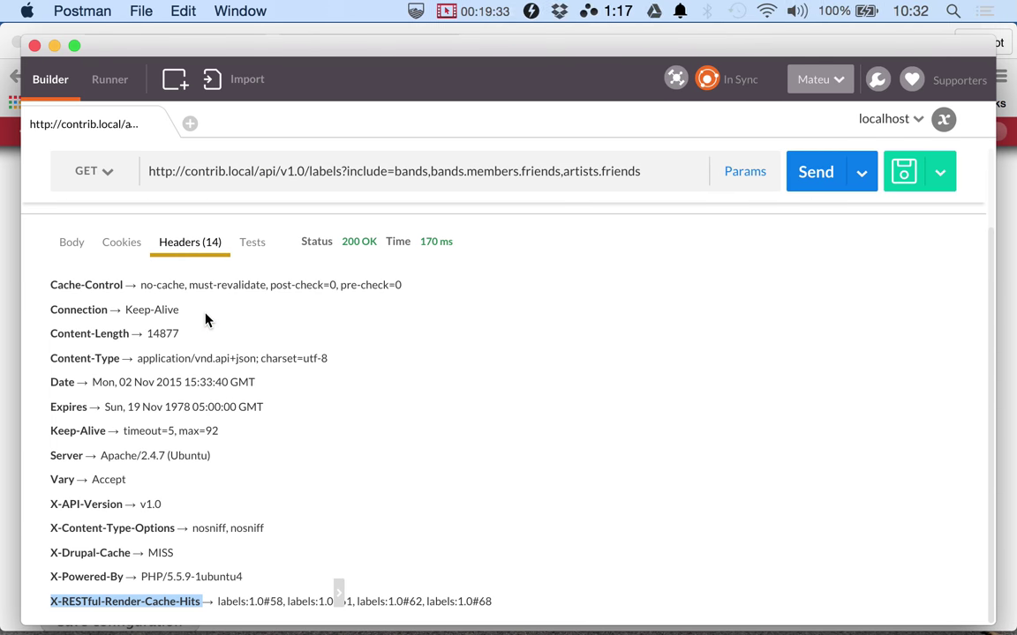
pyautogui.click(819, 173)
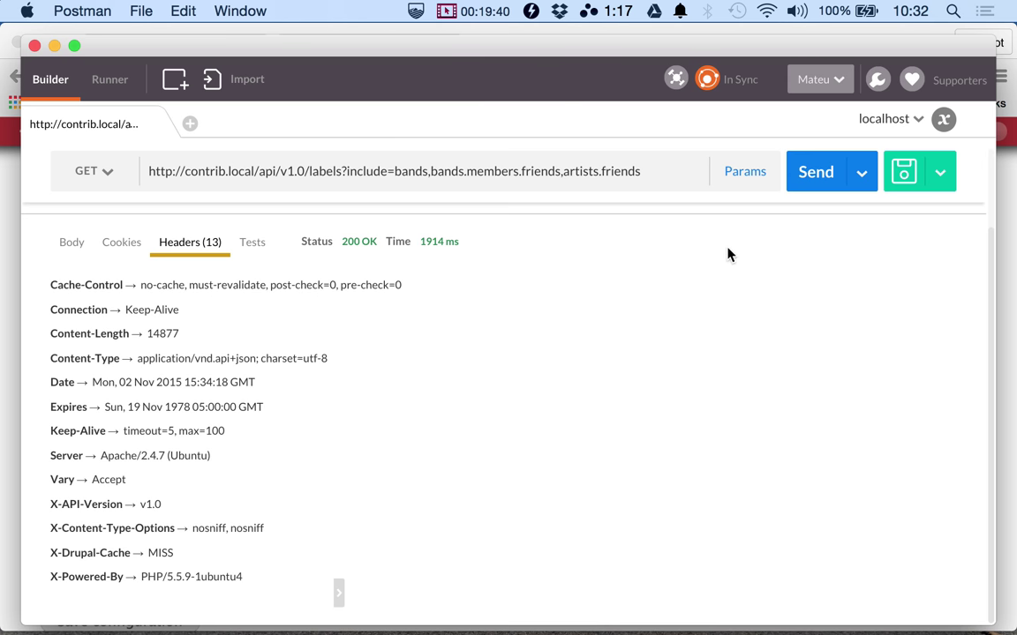
pyautogui.click(812, 174)
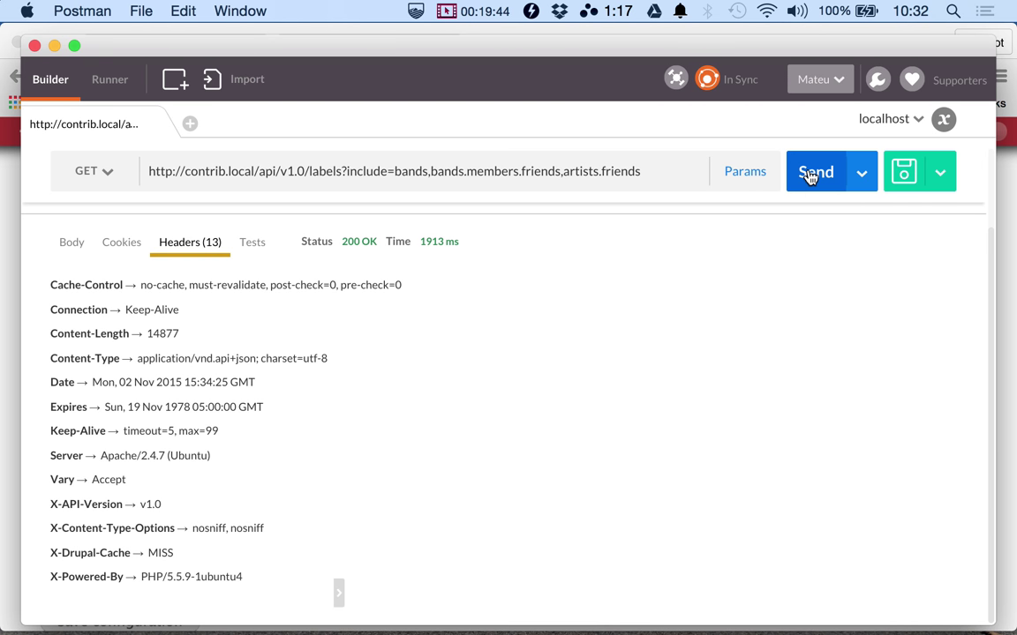
pyautogui.click(810, 174)
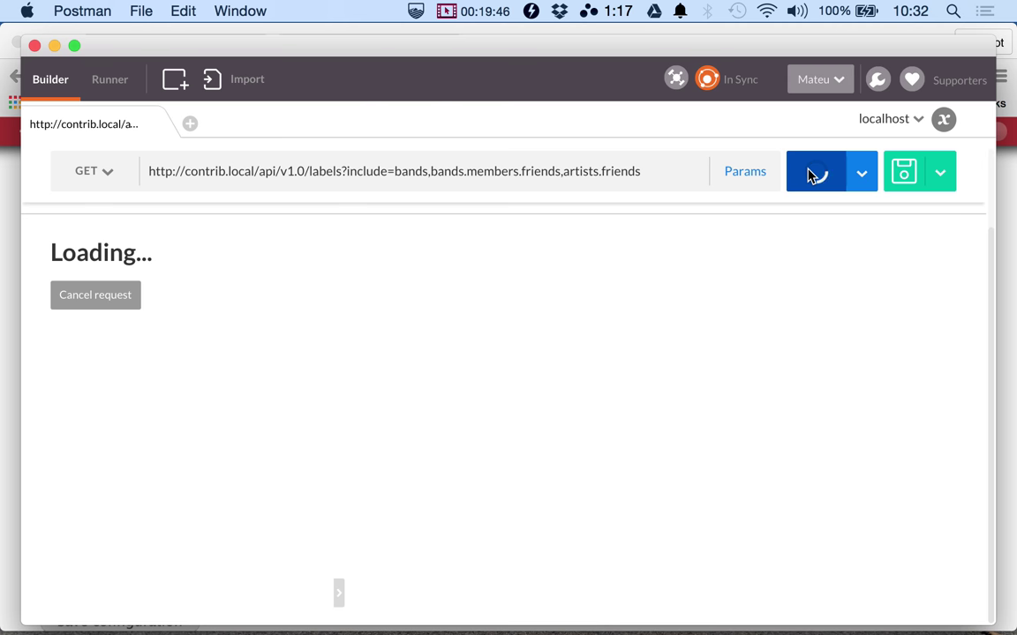
pyautogui.click(810, 174)
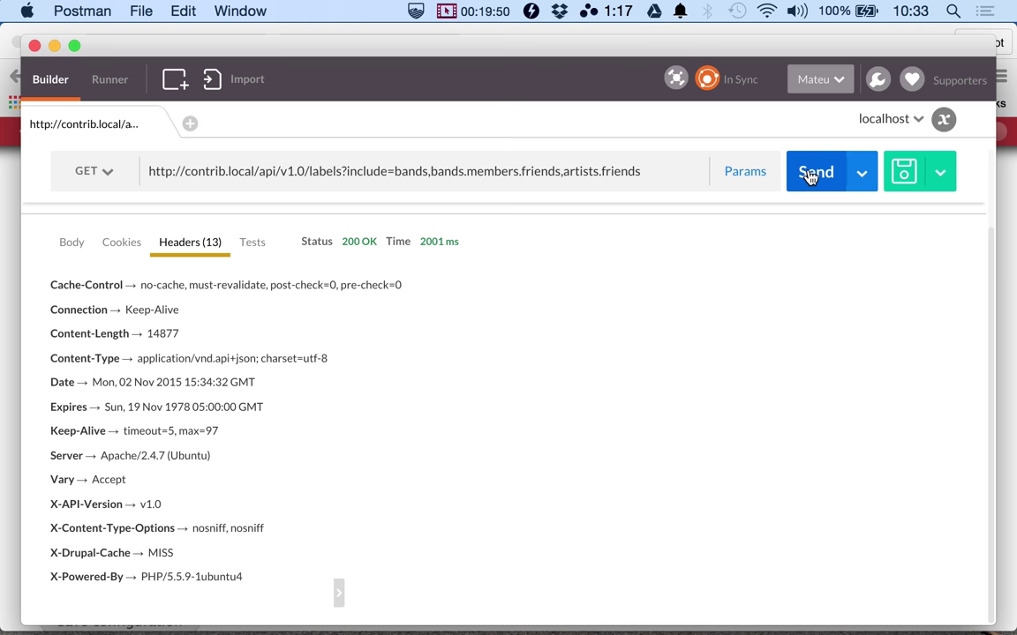
pyautogui.click(11, 398)
# - Re-enable Cache results and save, then resend the labels request three times, back to 143 ms
pyautogui.scroll(-3, 53, 380)
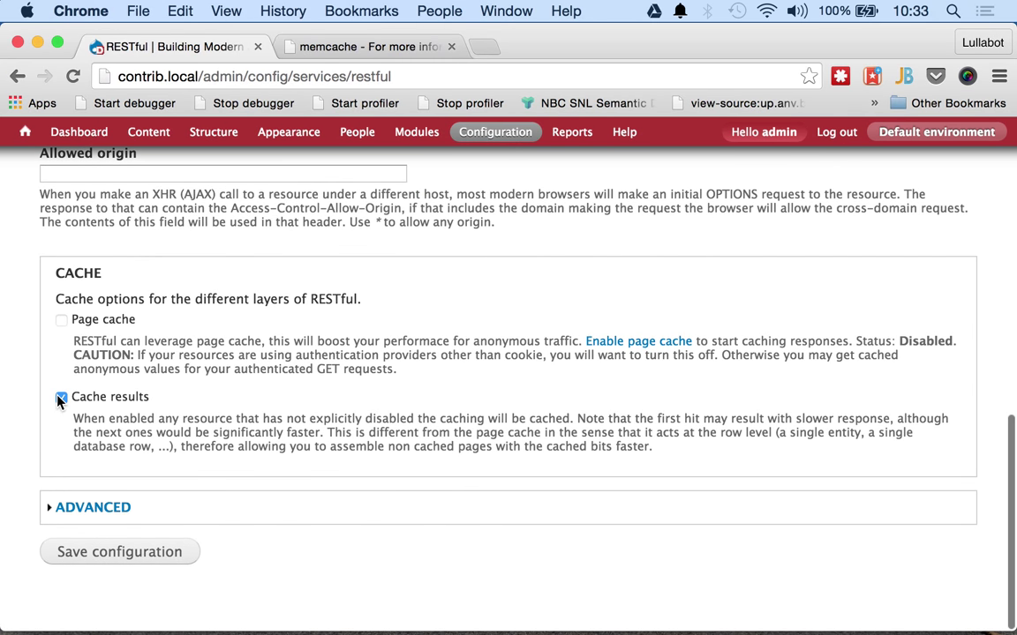
pyautogui.click(103, 554)
pyautogui.press('super+Tab')
pyautogui.press('super+Tab')
pyautogui.press('super+Tab')
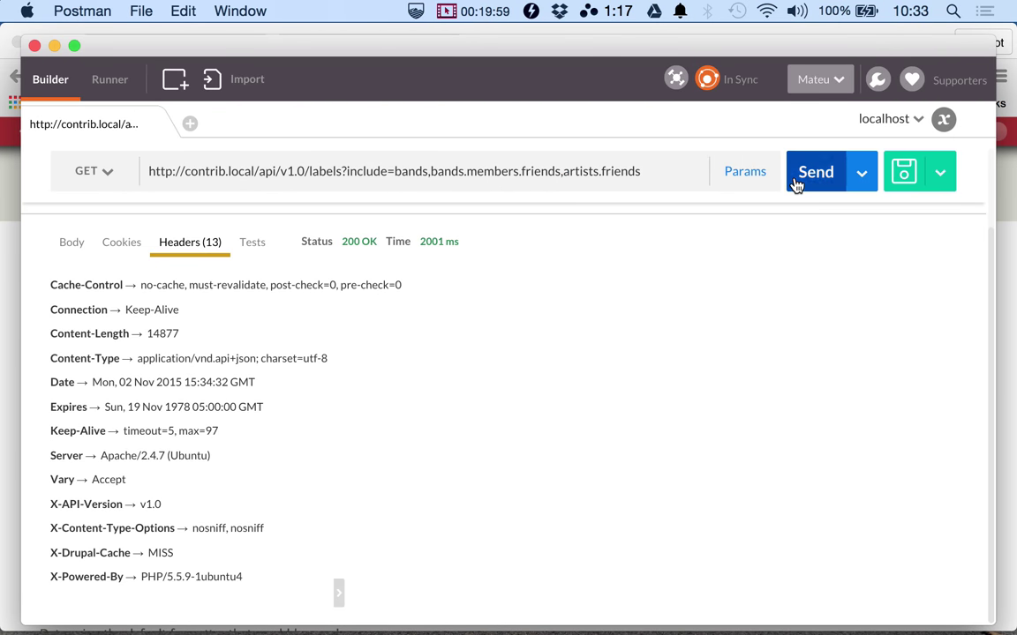
pyautogui.click(797, 183)
pyautogui.click(797, 183)
pyautogui.click(797, 182)
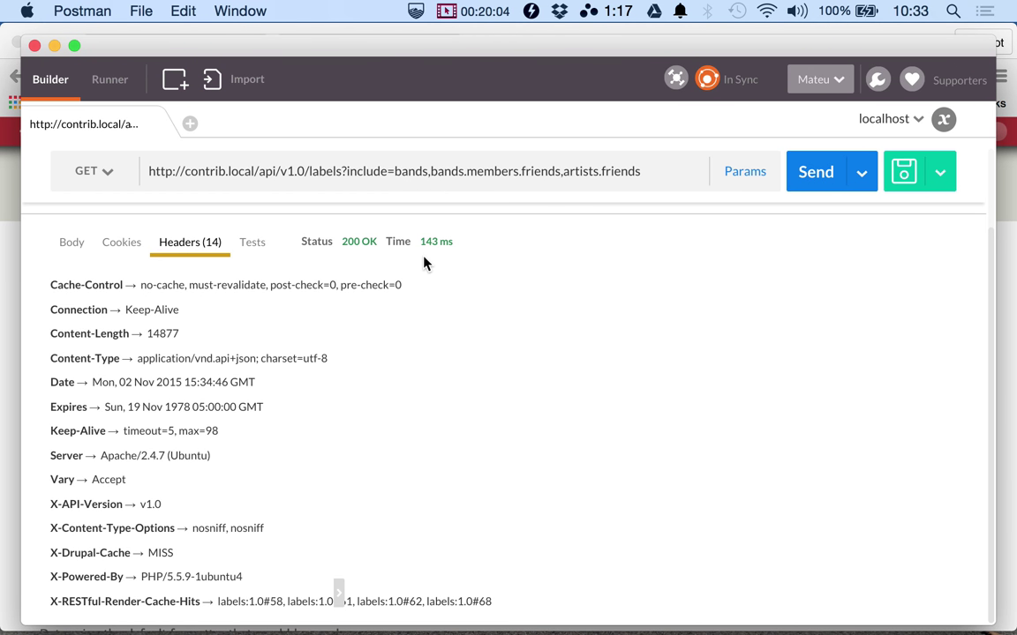
pyautogui.moveTo(66, 363)
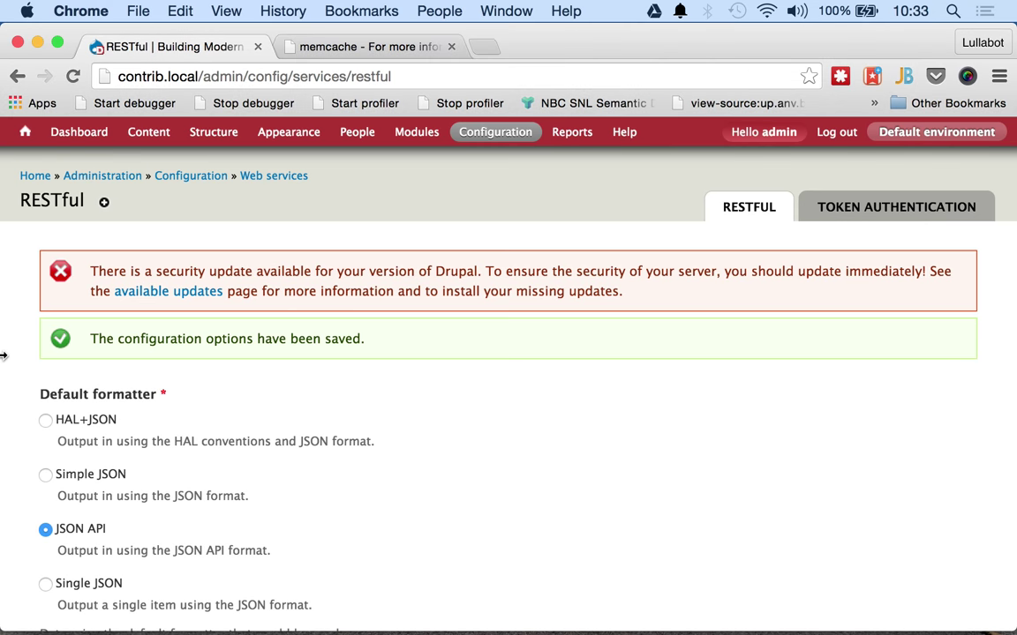
pyautogui.scroll(-10, 3, 356)
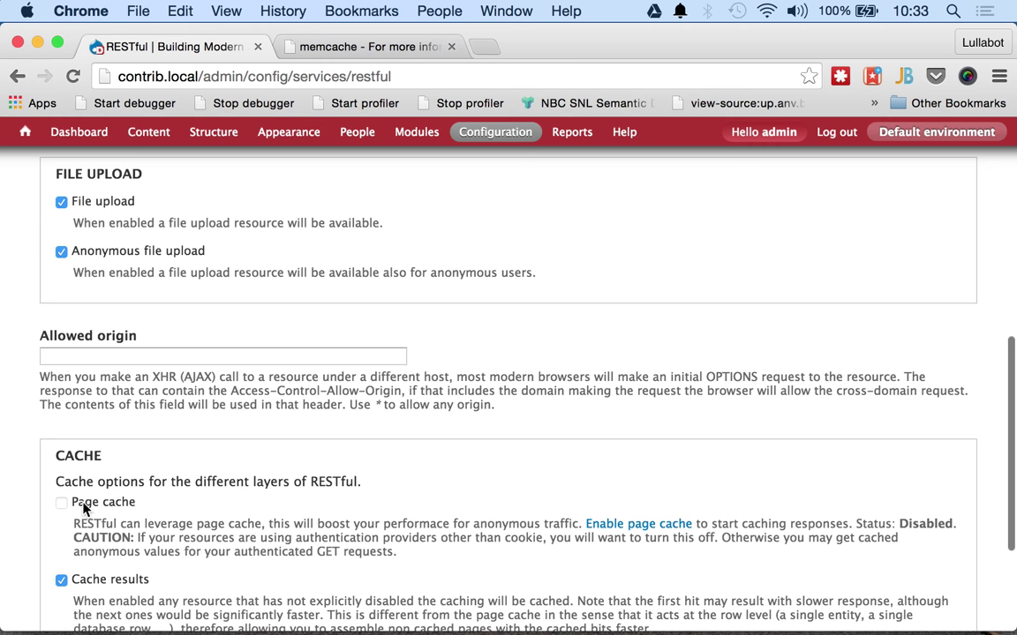
pyautogui.moveTo(83, 504); pyautogui.dragTo(130, 505)
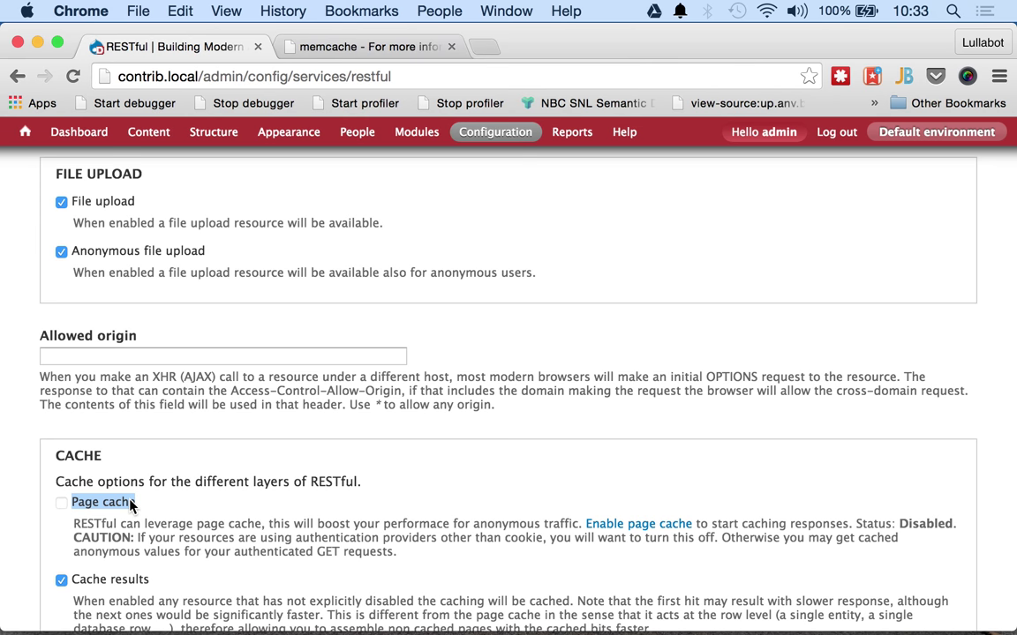
pyautogui.click(147, 582)
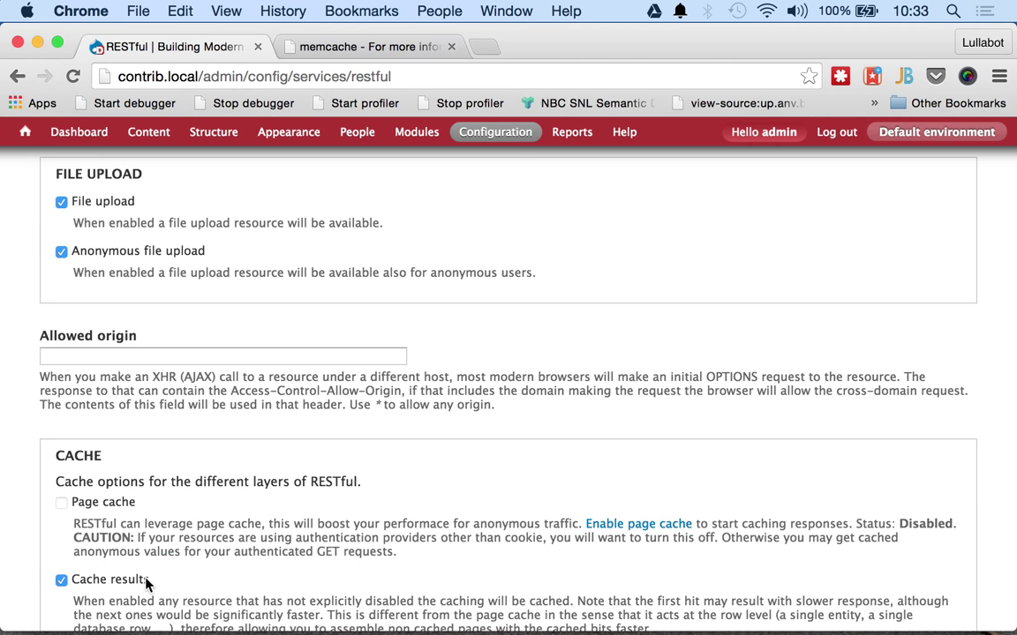
pyautogui.moveTo(146, 583); pyautogui.dragTo(75, 585)
pyautogui.scroll(-2, 76, 585)
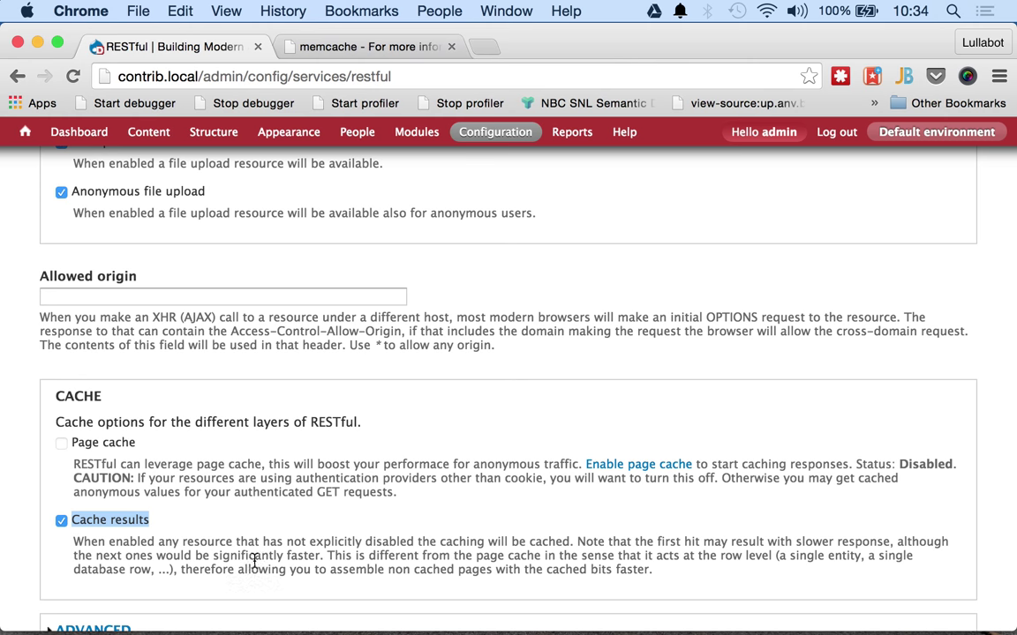
pyautogui.moveTo(653, 570); pyautogui.dragTo(61, 545)
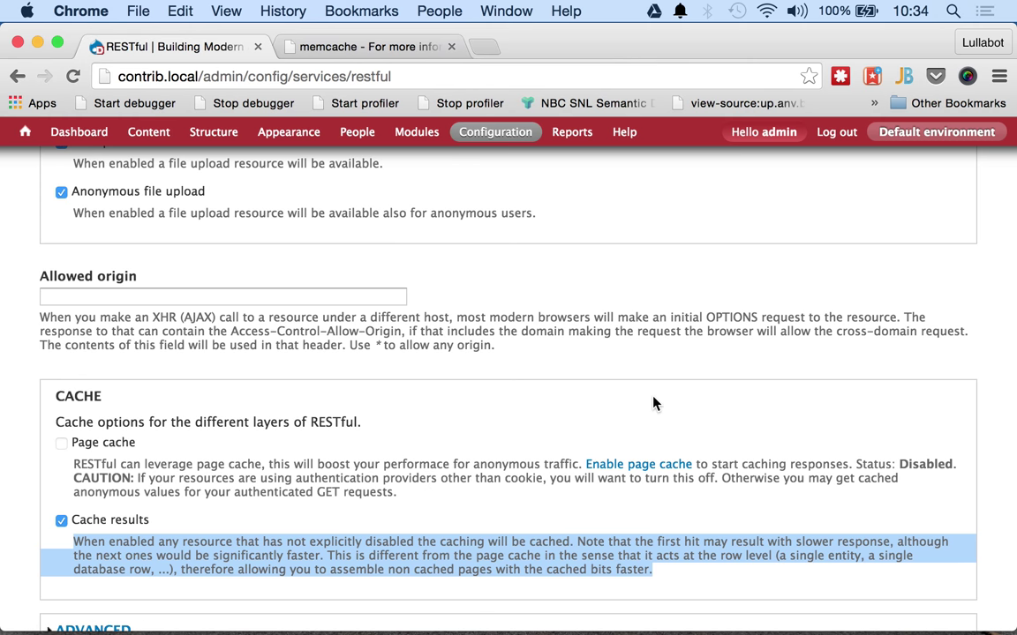
# - Turn on Drupal page caching for anonymous users and save the performance configuration
pyautogui.click(648, 465)
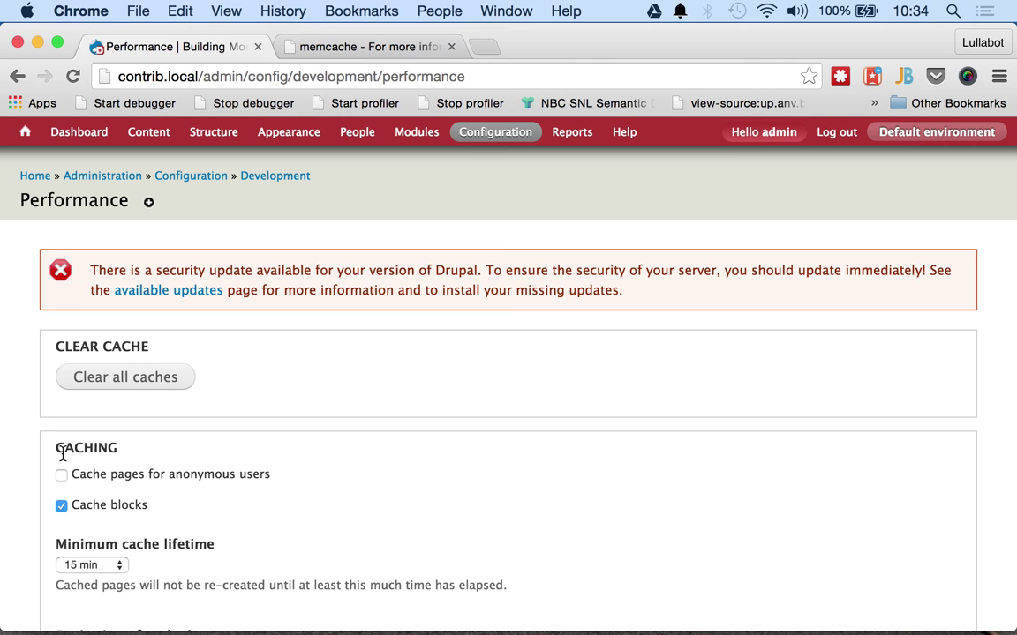
pyautogui.scroll(-5, 79, 475)
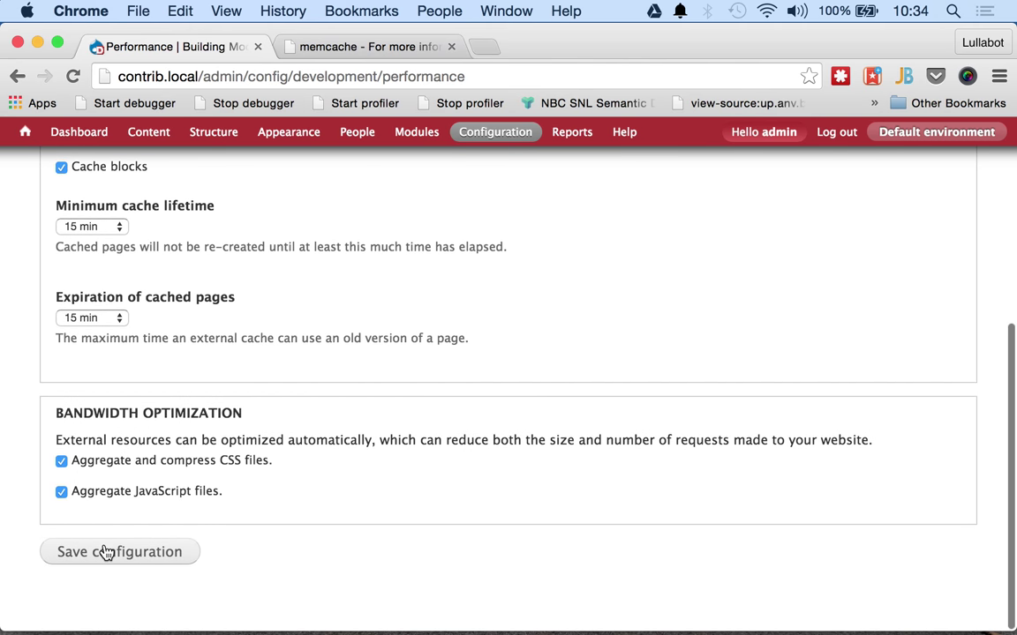
pyautogui.click(105, 551)
pyautogui.scroll(-5, 104, 551)
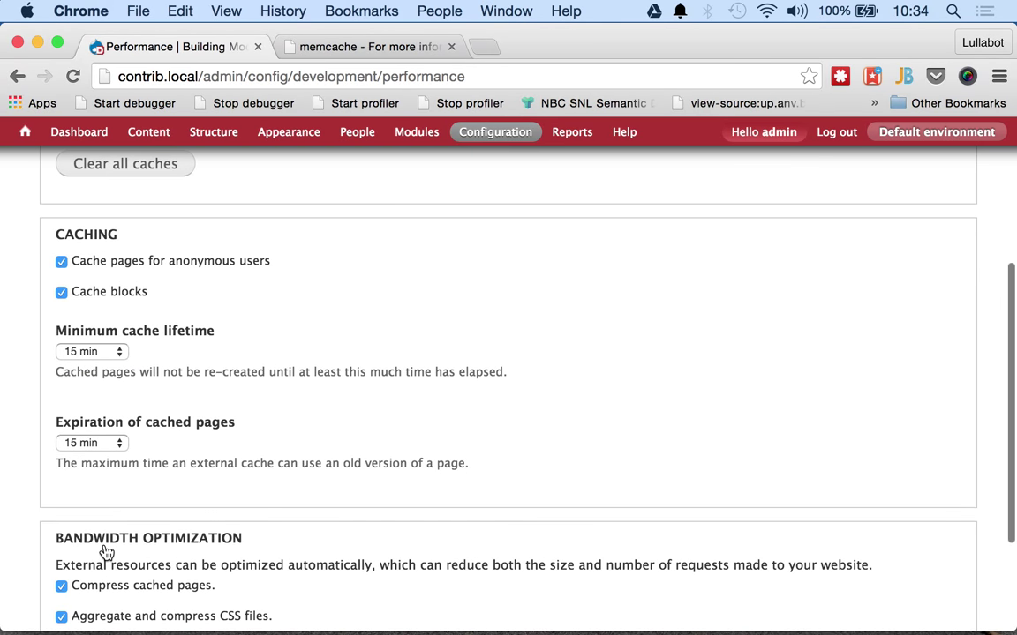
pyautogui.scroll(-2, 105, 549)
pyautogui.scroll(3, 139, 255)
# - Reload the RESTful settings, tick Page cache and save the configuration
pyautogui.click(19, 78)
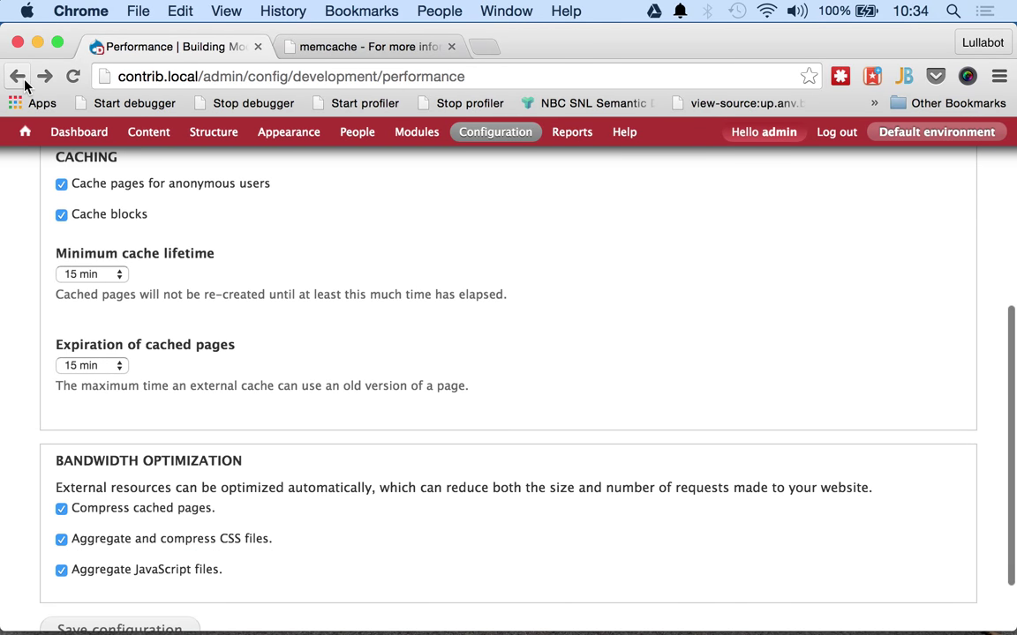
pyautogui.click(221, 76)
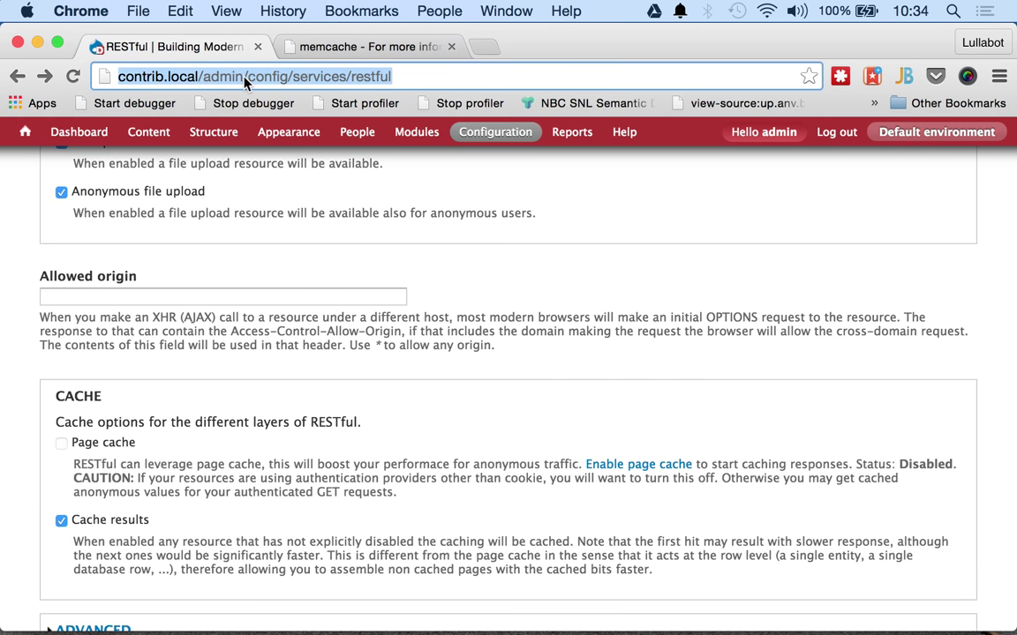
pyautogui.press('Return')
pyautogui.scroll(-10, 188, 352)
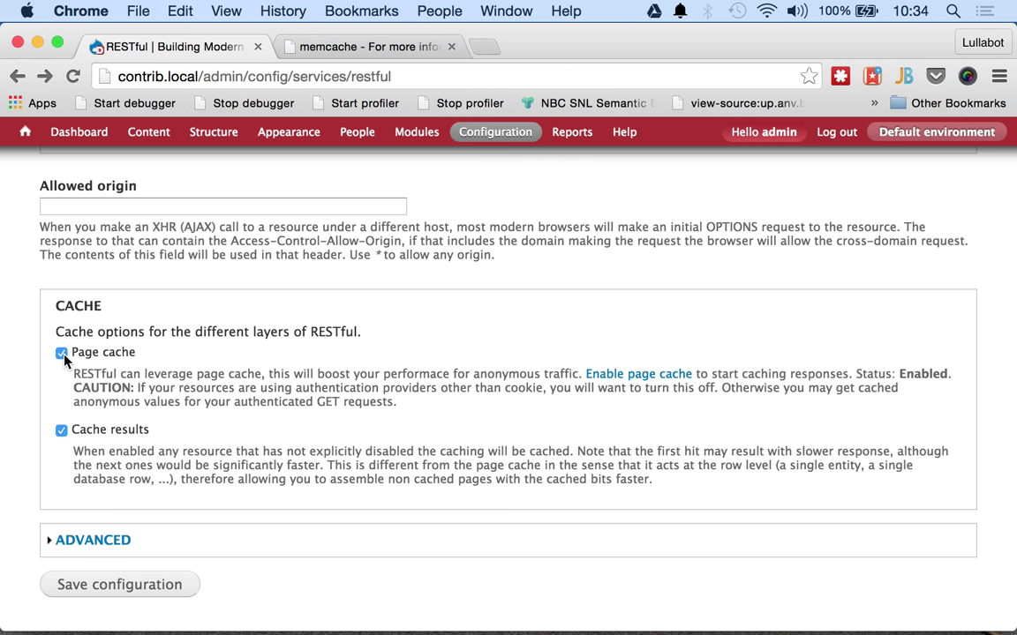
pyautogui.click(88, 584)
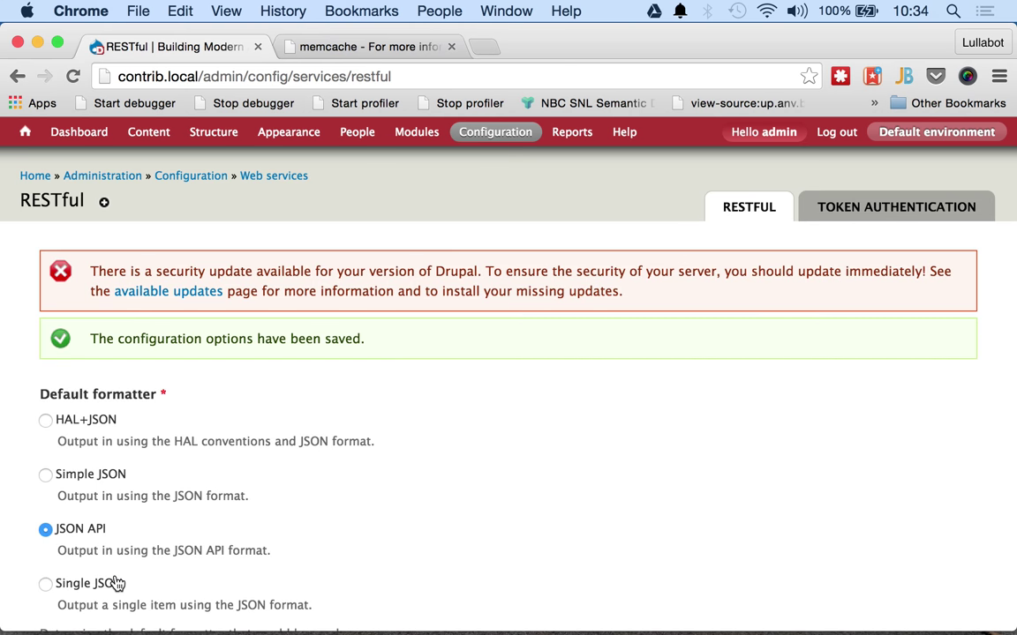
pyautogui.scroll(-10, 182, 461)
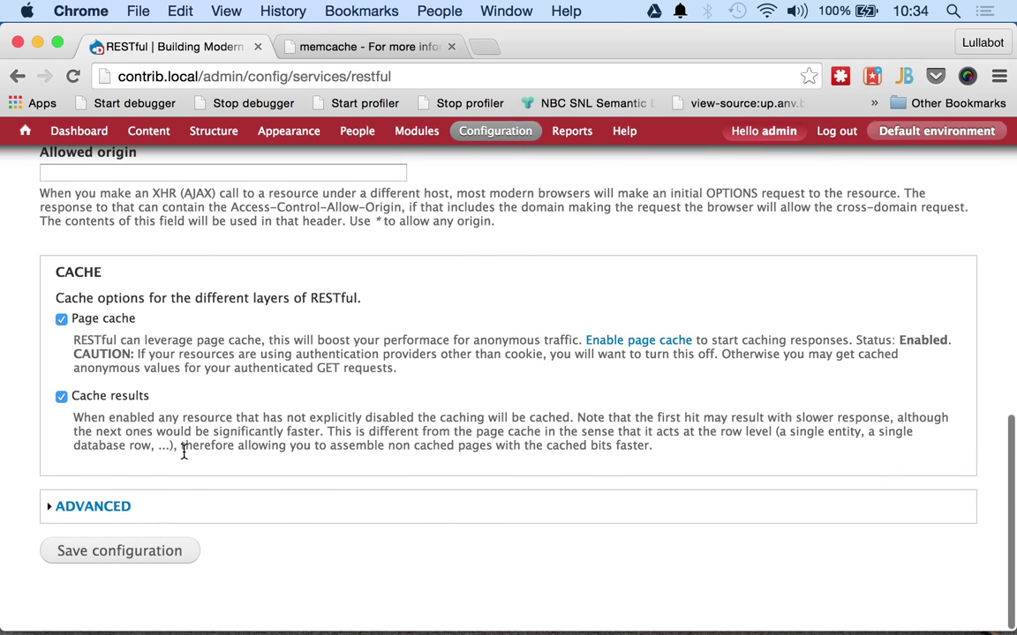
pyautogui.press('super+Tab')
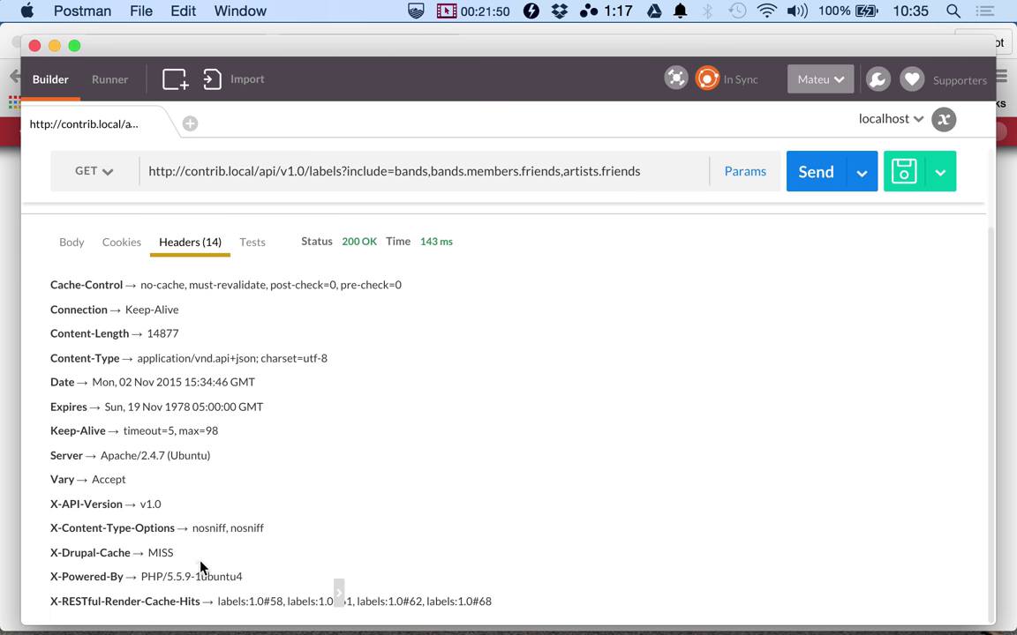
# - Check the X-Drupal-Cache header reads MISS and resend the labels request
pyautogui.moveTo(50, 556); pyautogui.dragTo(132, 553)
pyautogui.doubleClick(161, 553)
pyautogui.click(799, 192)
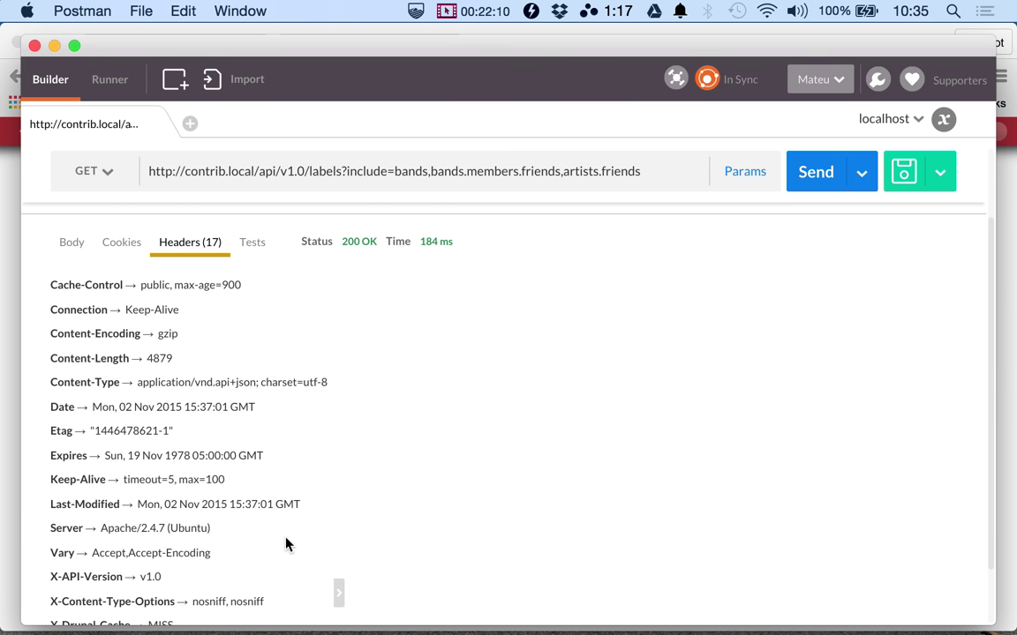
pyautogui.scroll(-2, 285, 545)
pyautogui.doubleClick(161, 556)
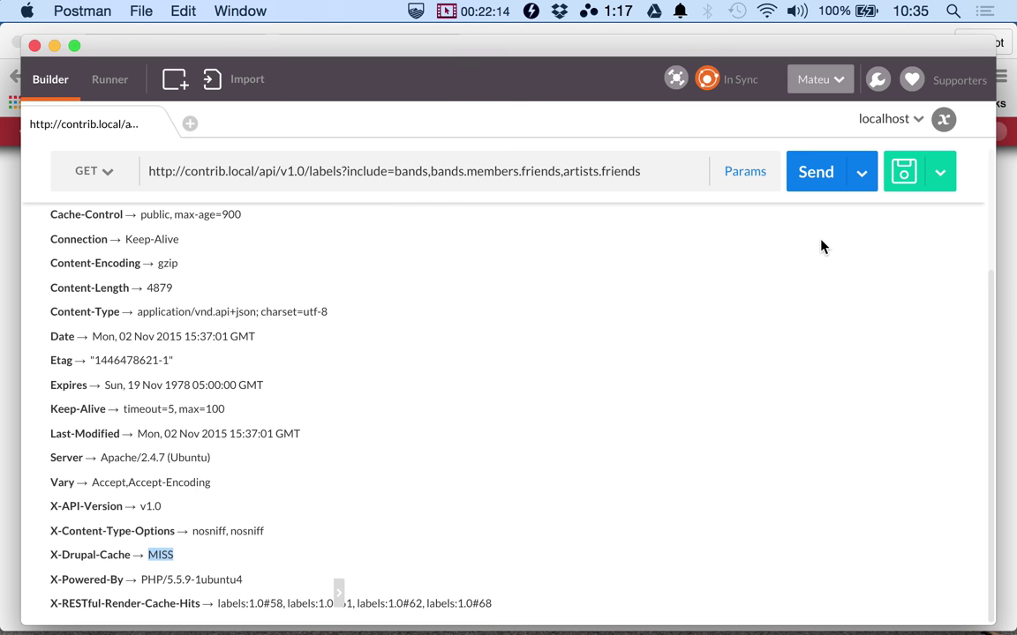
# - Select the labels request URL and send it again to get a cache hit
pyautogui.click(558, 171)
pyautogui.press('super+a')
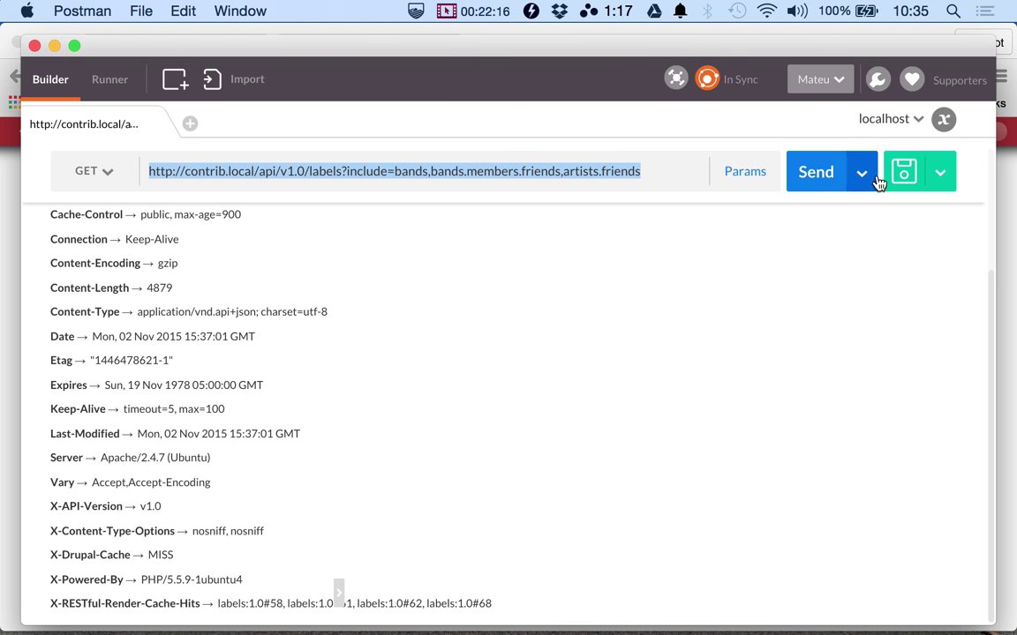
pyautogui.click(806, 177)
pyautogui.scroll(-2, 350, 540)
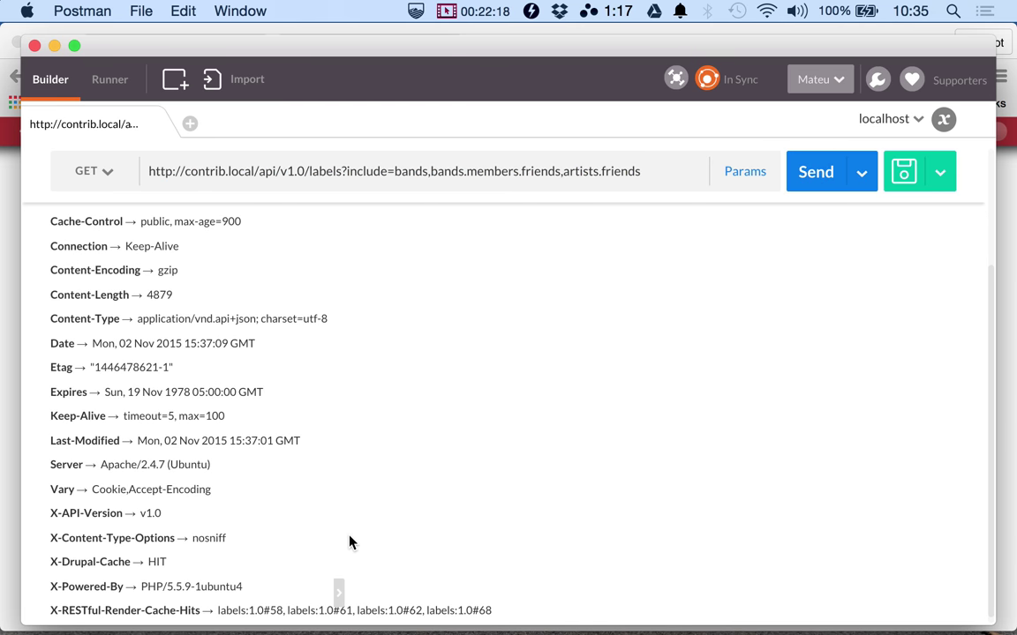
pyautogui.scroll(3, 559, 387)
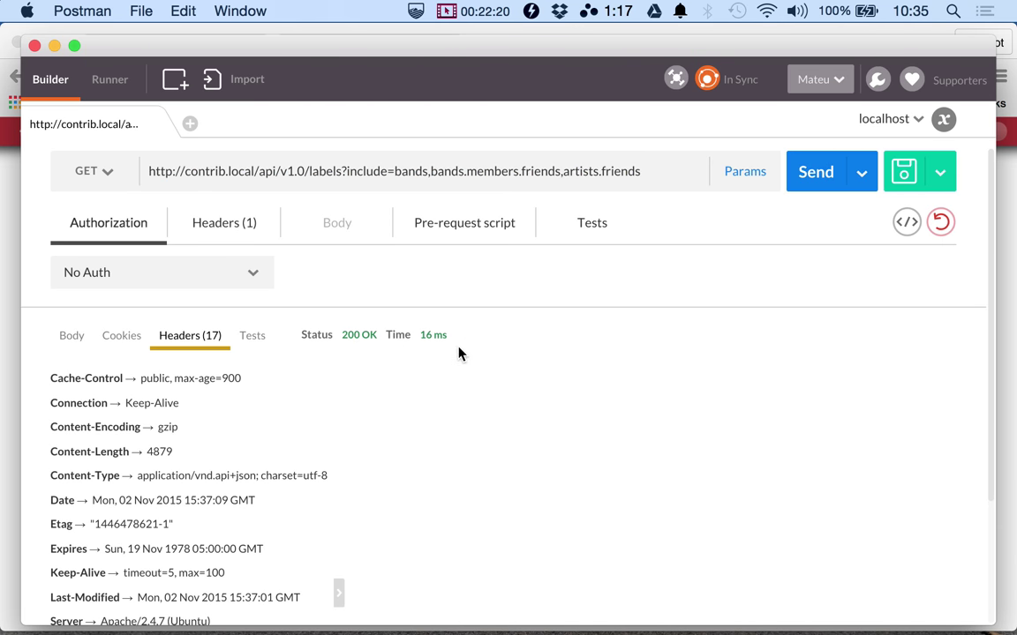
pyautogui.moveTo(420, 341); pyautogui.dragTo(446, 342)
# - Resend the labels request repeatedly, confirming cached responses in about 15–20 ms
pyautogui.click(819, 182)
pyautogui.click(819, 181)
pyautogui.click(819, 182)
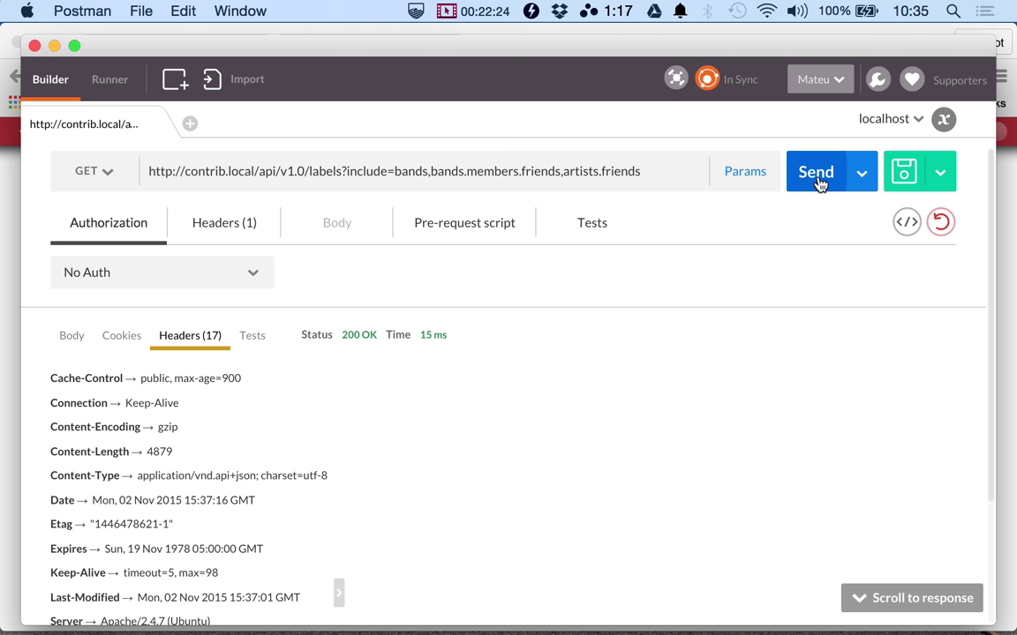
pyautogui.click(819, 182)
pyautogui.click(819, 181)
pyautogui.click(819, 182)
pyautogui.click(819, 181)
pyautogui.click(819, 182)
# - Close Chrome's memcache README tab, leaving the RESTful settings page with Page cache Enabled
pyautogui.click(11, 232)
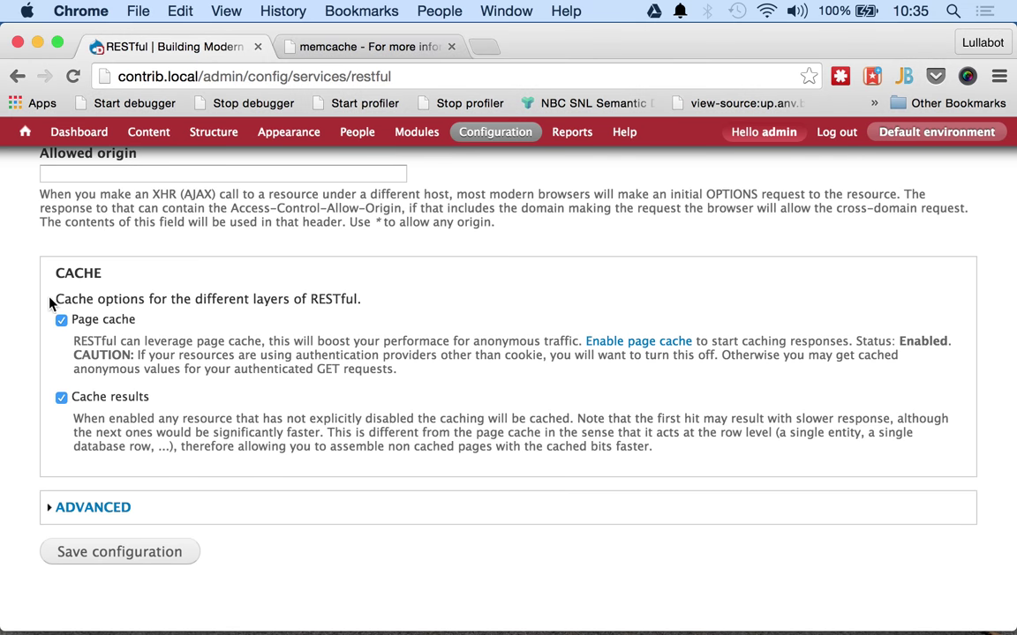
pyautogui.scroll(2, 130, 361)
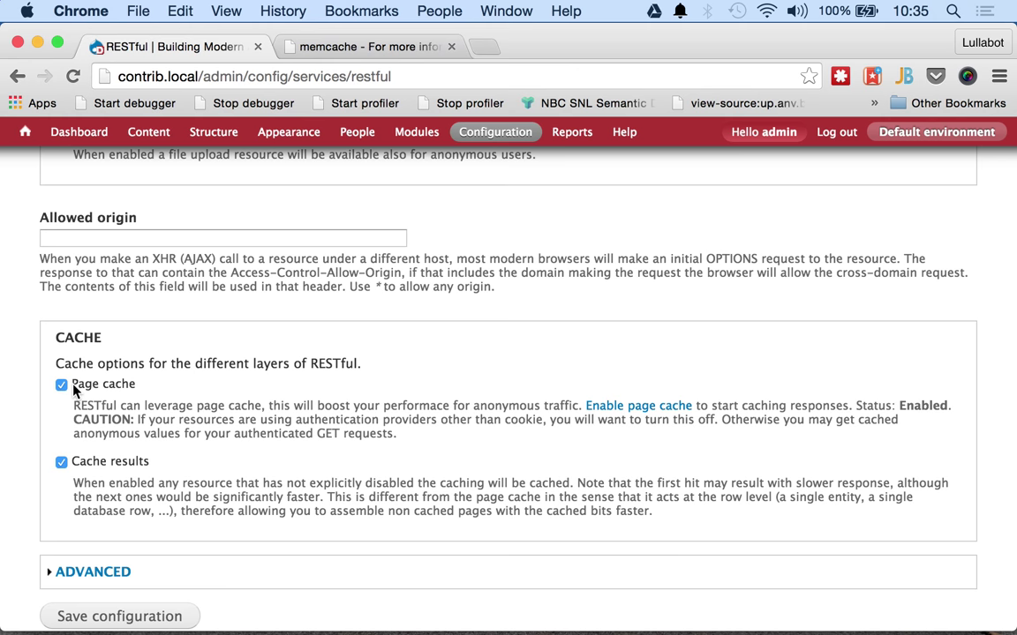
pyautogui.click(372, 46)
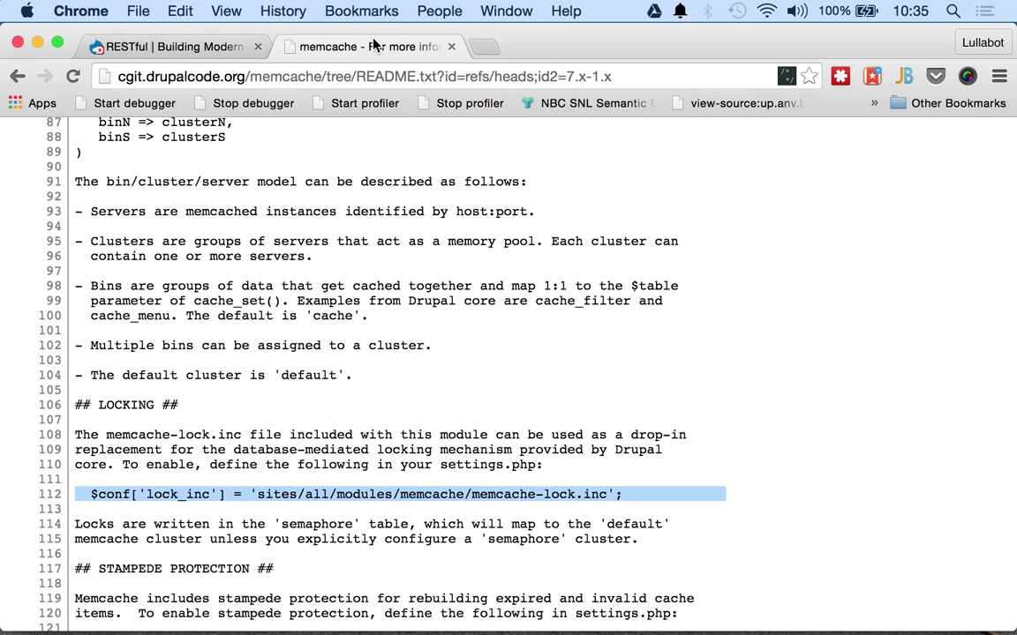
pyautogui.click(451, 46)
pyautogui.moveTo(237, 132)
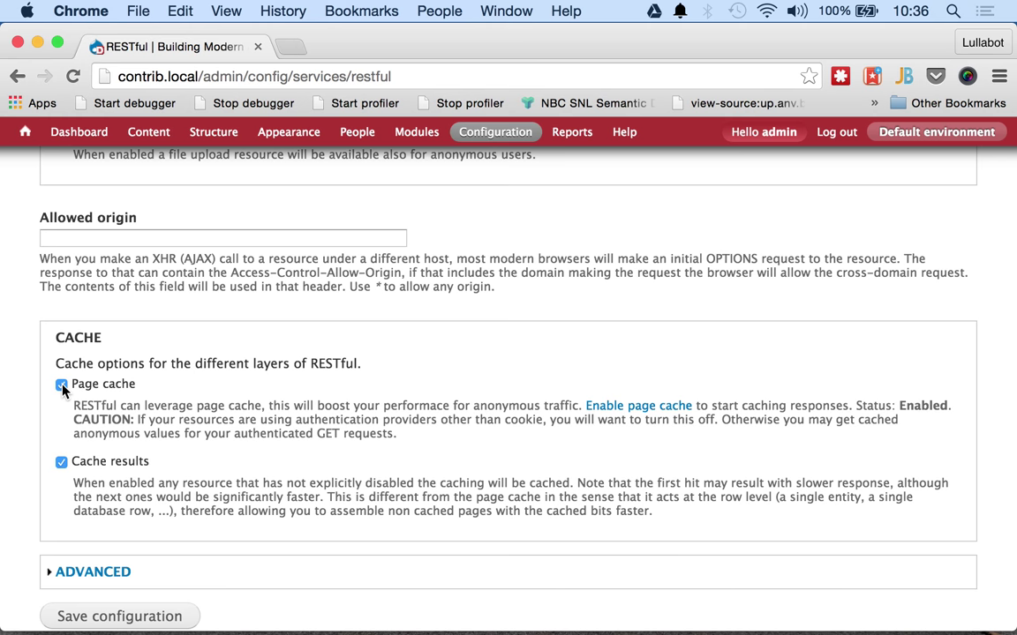
# - Resend the labels request and view its JSON body, returning 200 OK in about 16 ms
pyautogui.press('super+Tab')
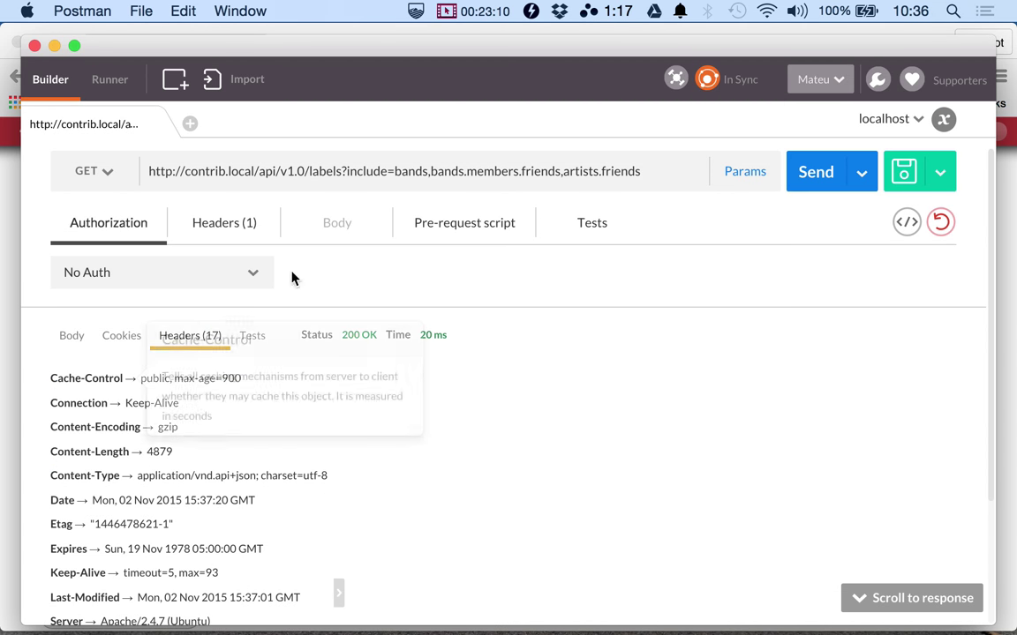
pyautogui.click(811, 174)
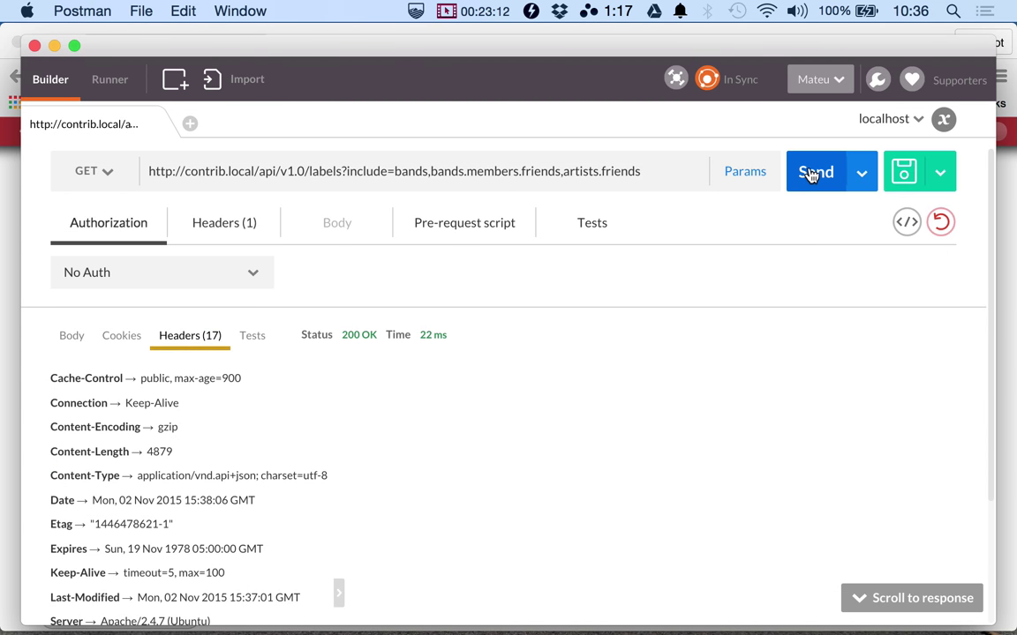
pyautogui.click(811, 174)
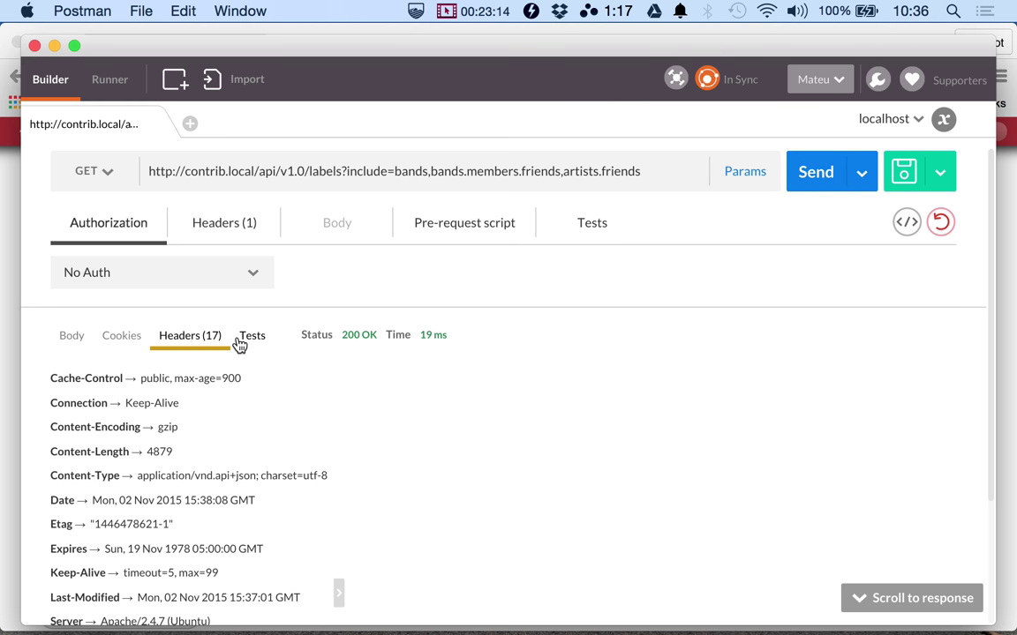
pyautogui.click(64, 350)
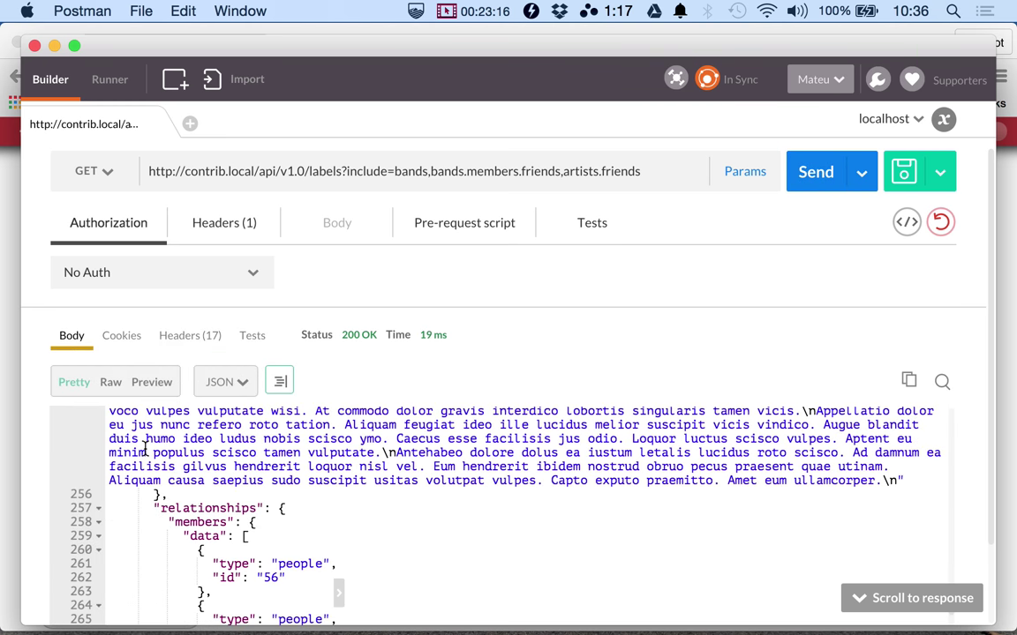
pyautogui.scroll(10, 146, 449)
pyautogui.scroll(15, 146, 449)
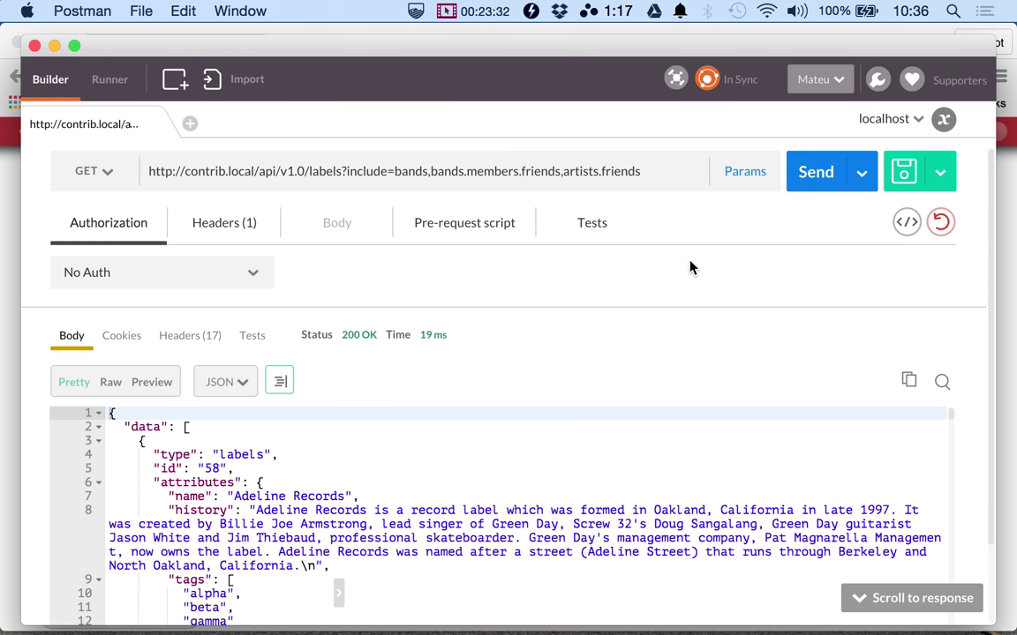
pyautogui.click(819, 173)
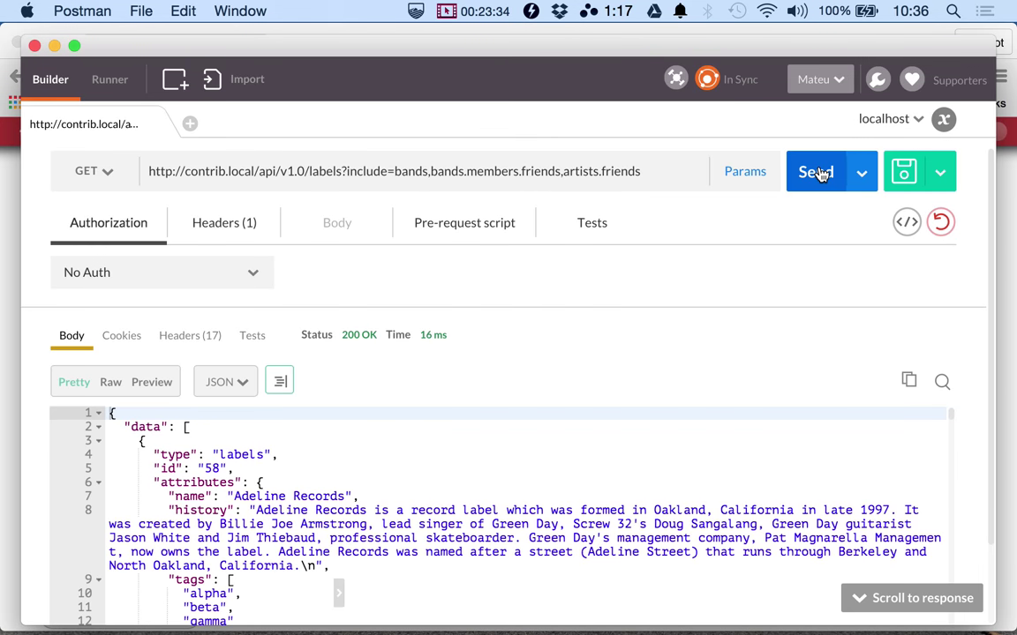